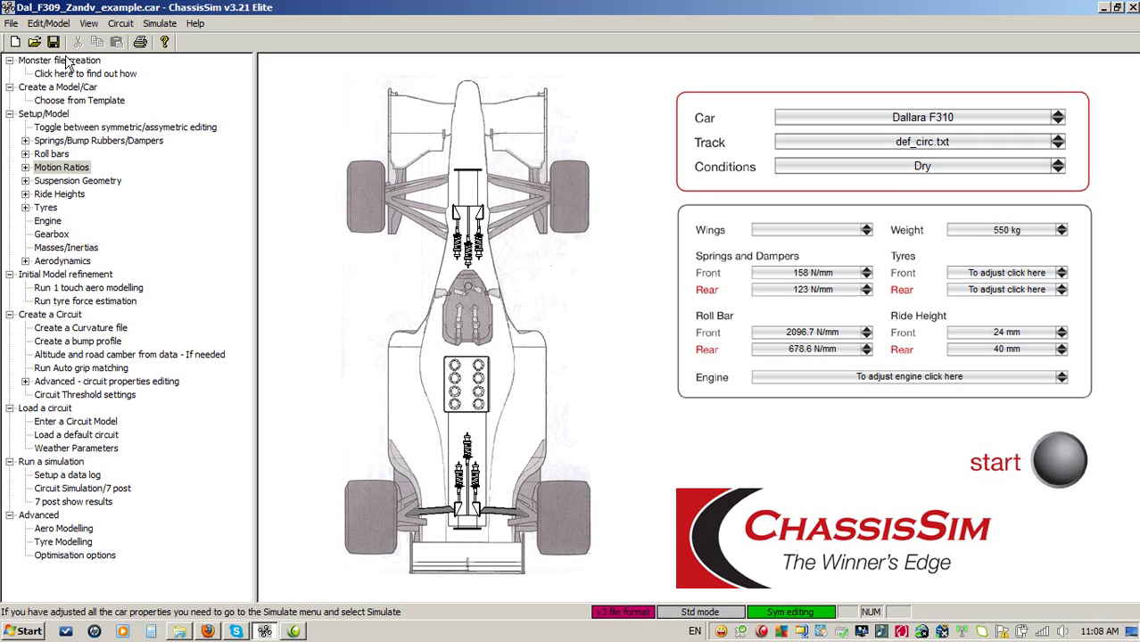
Load F309_Zandv_mons_file_inf_throttle.txt as the raw file for circuit curvature creation and flag it as a monster import file
left_click(121, 25)
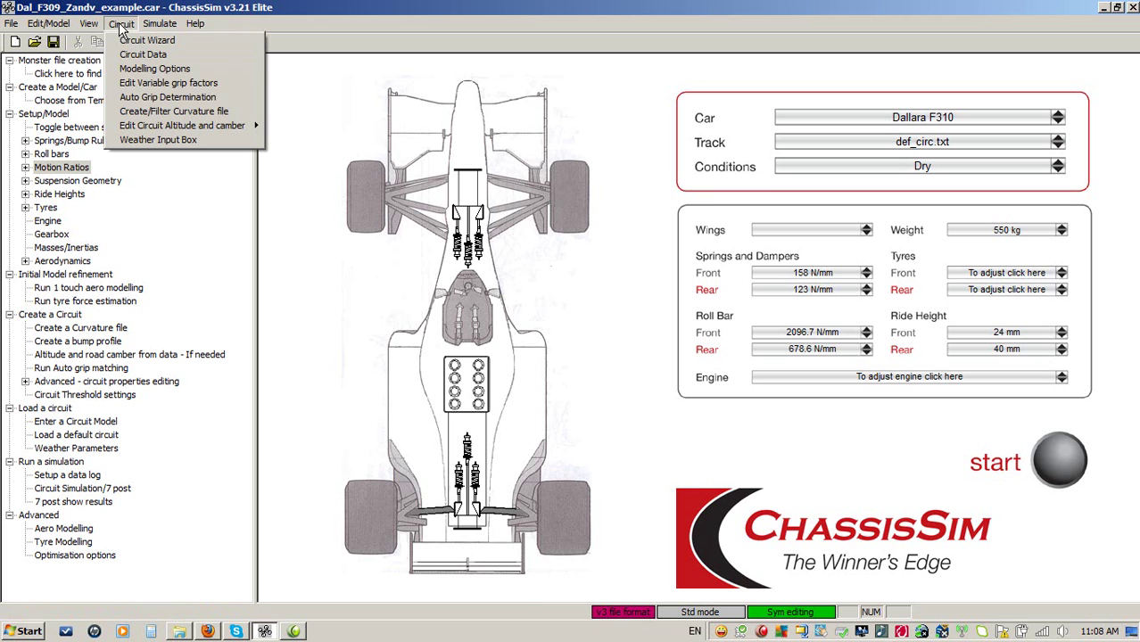
left_click(171, 112)
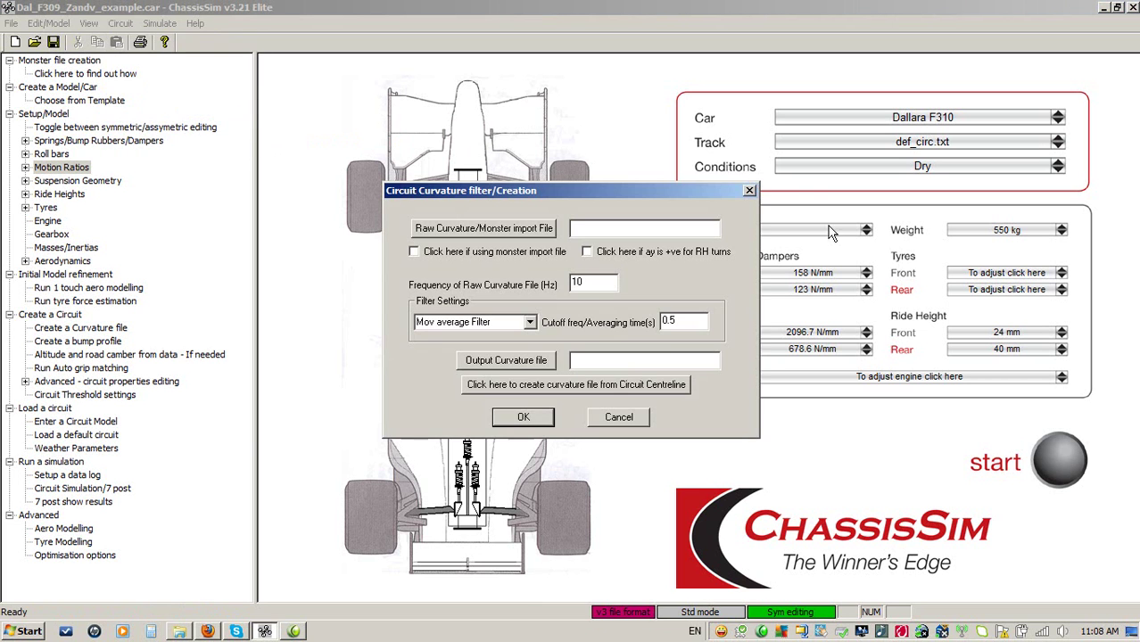
left_click(482, 229)
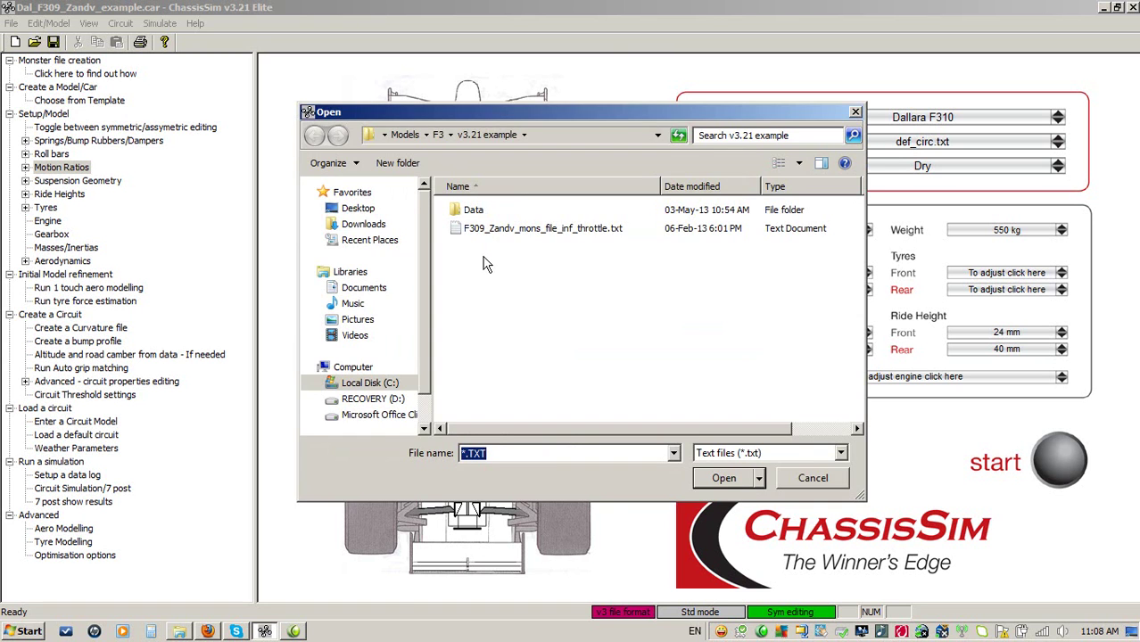
double_click(526, 228)
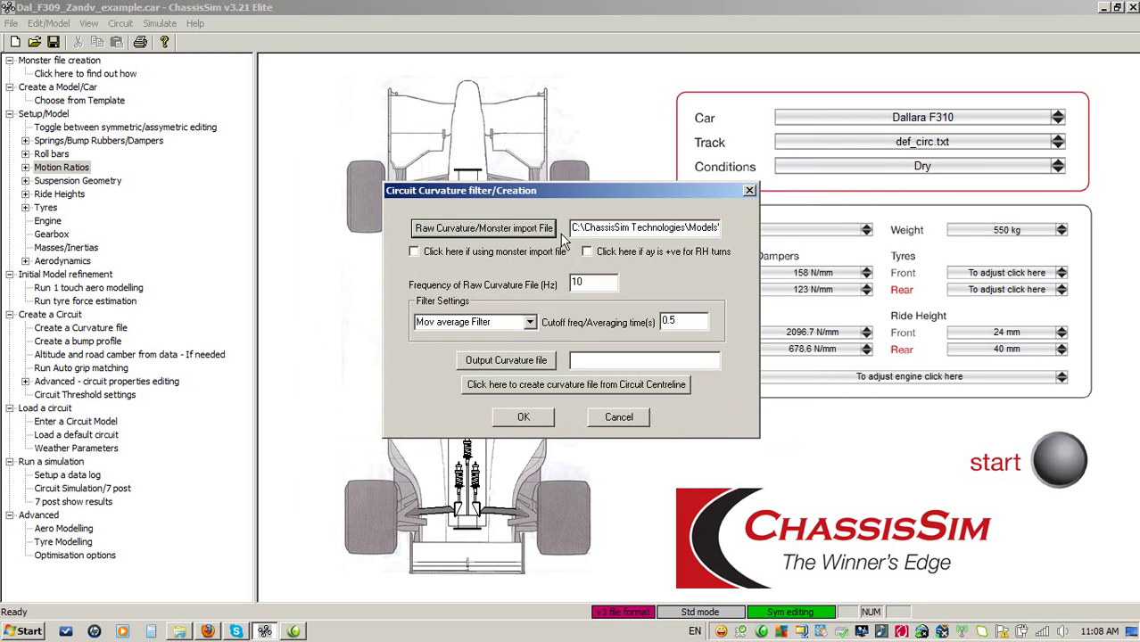
left_click(470, 254)
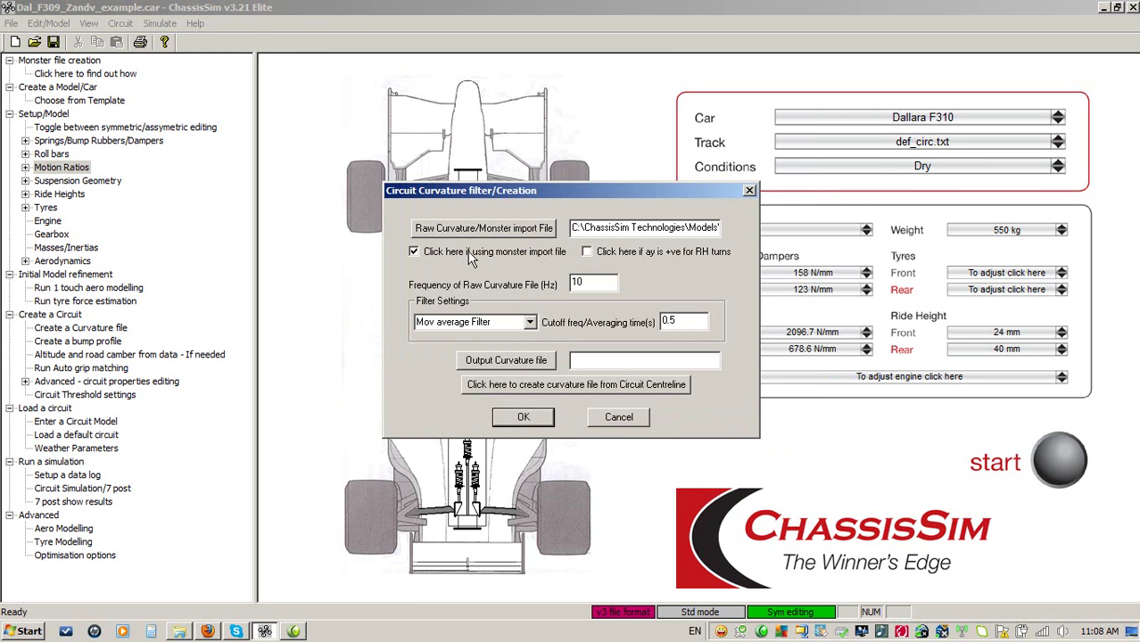
Set the raw curvature file frequency to 50 Hz and select the Mov average Filter
double_click(594, 284)
type("50")
left_click(683, 323)
left_click(529, 323)
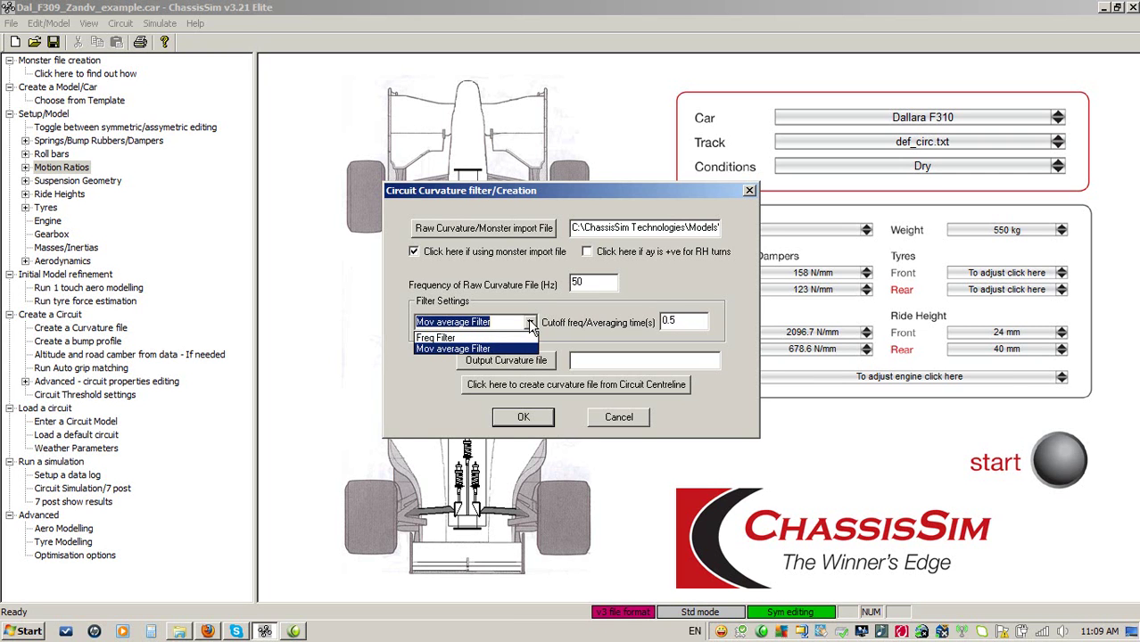
left_click(519, 338)
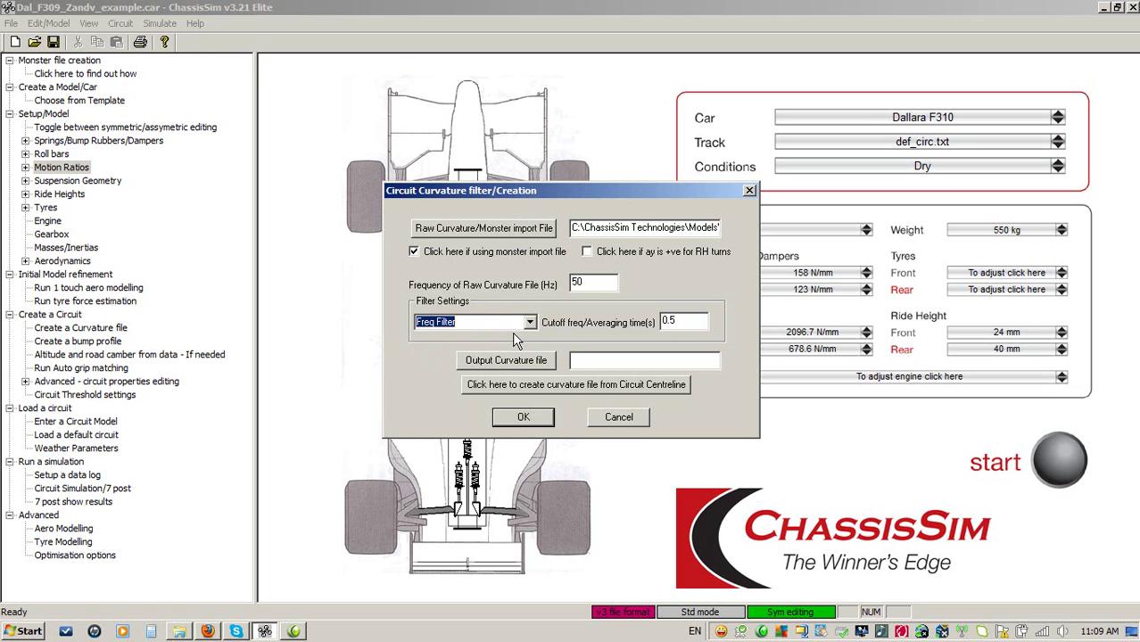
left_click(528, 322)
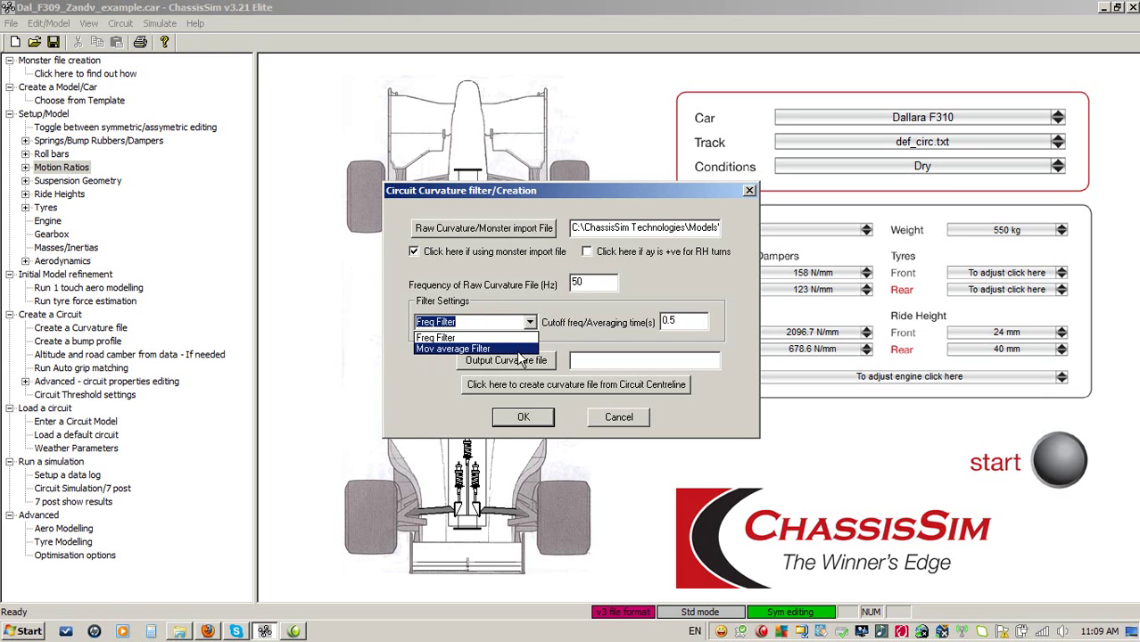
left_click(515, 348)
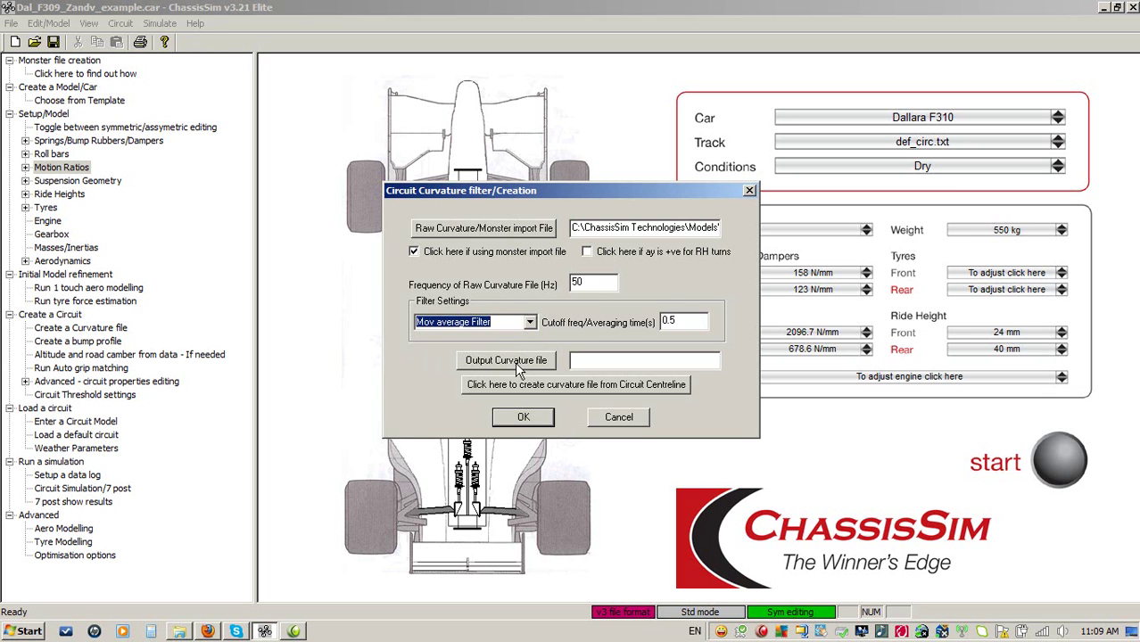
Name the output curvature file tr_zandv_f3 and generate it
left_click(514, 361)
key("BackSpace")
type("tr_")
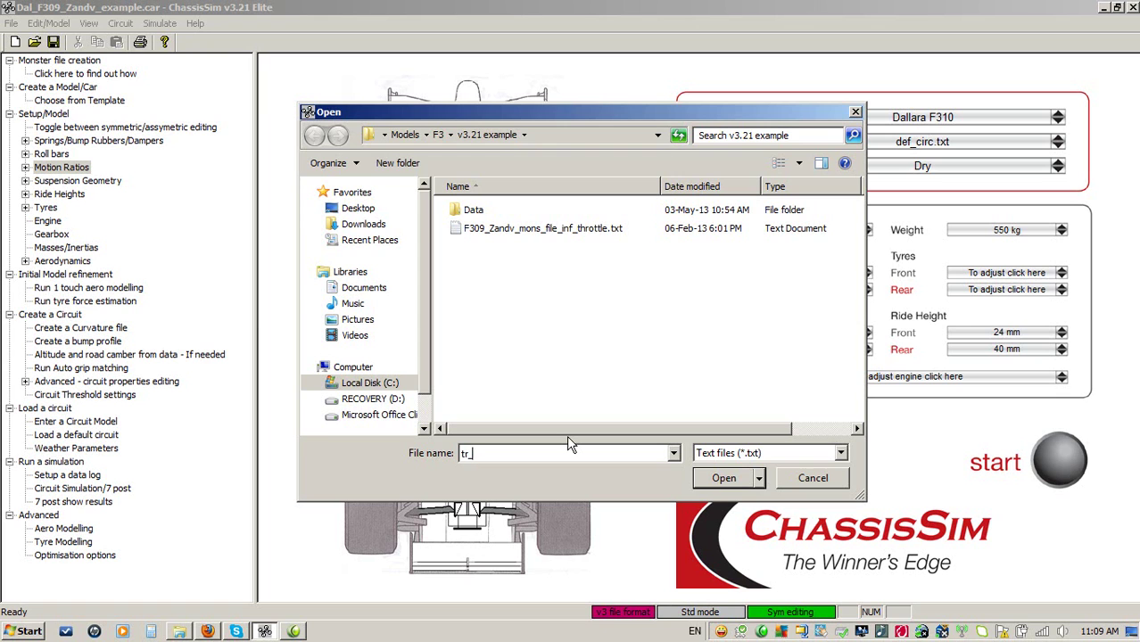
type("zandv_f3")
left_click(709, 478)
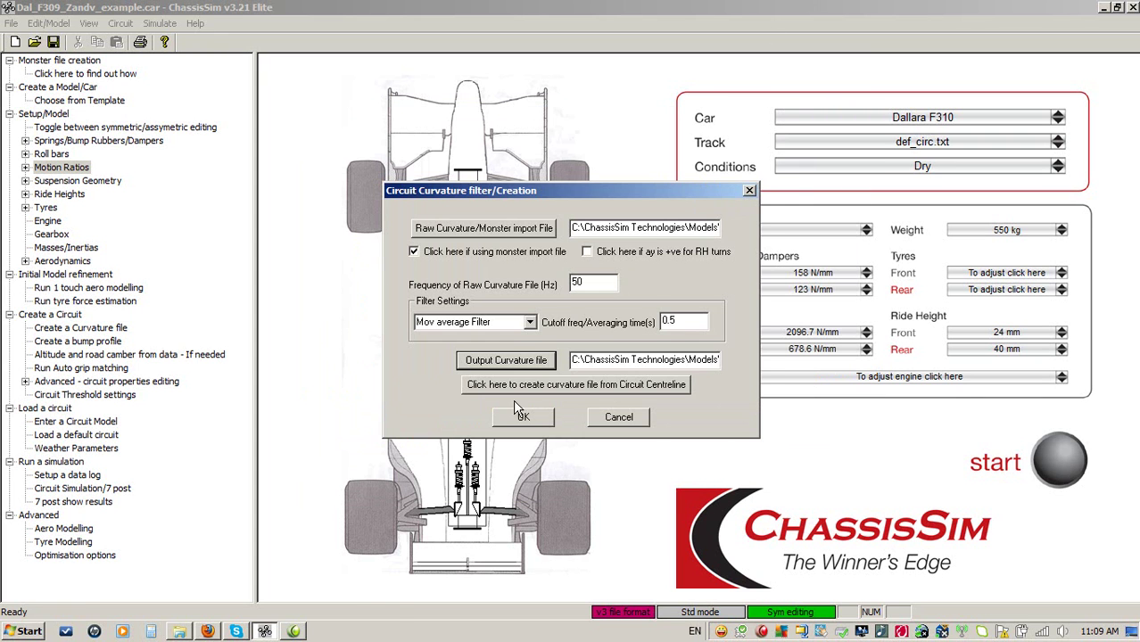
left_click(523, 418)
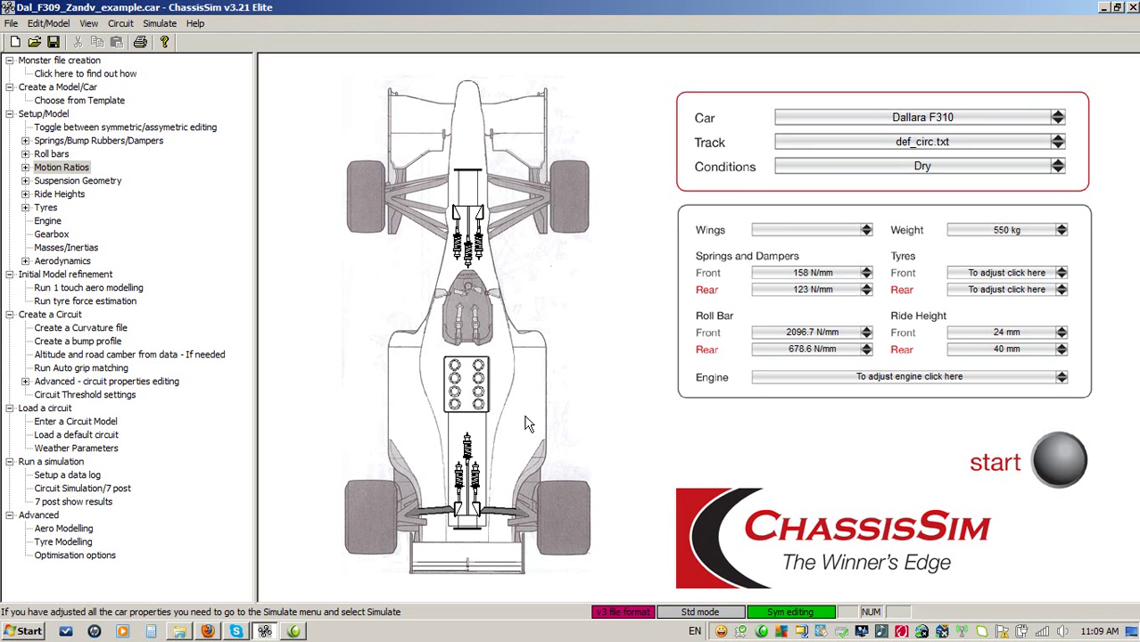
Inspect the circuit map of tr_zandv_f3.TXT in the variable grip factor interface, leaving without applying anything
left_click(120, 23)
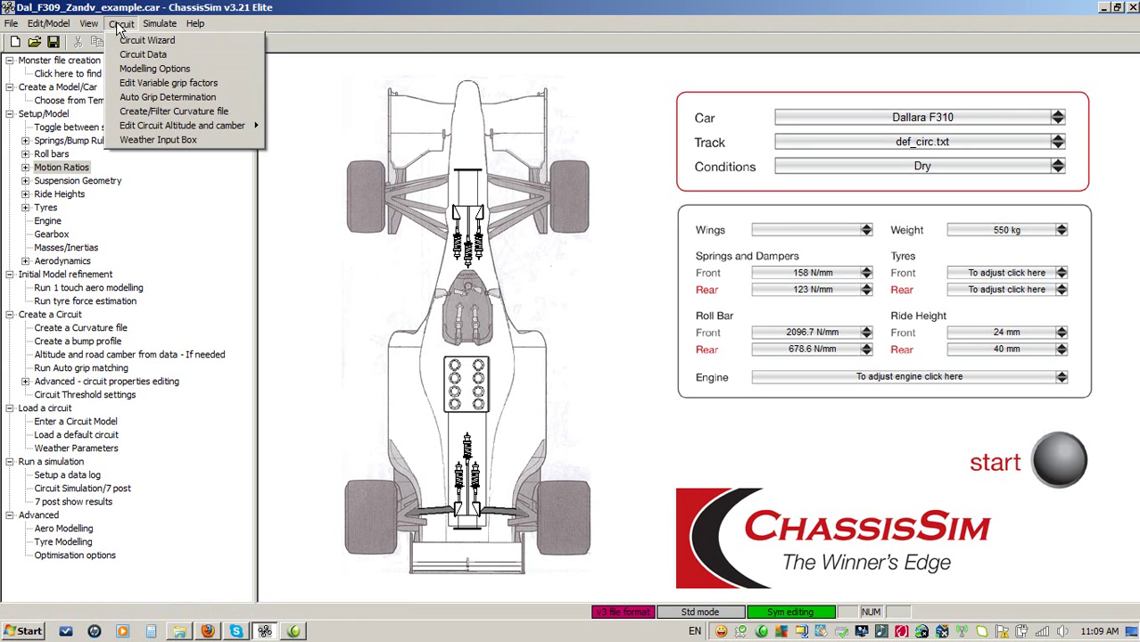
left_click(180, 86)
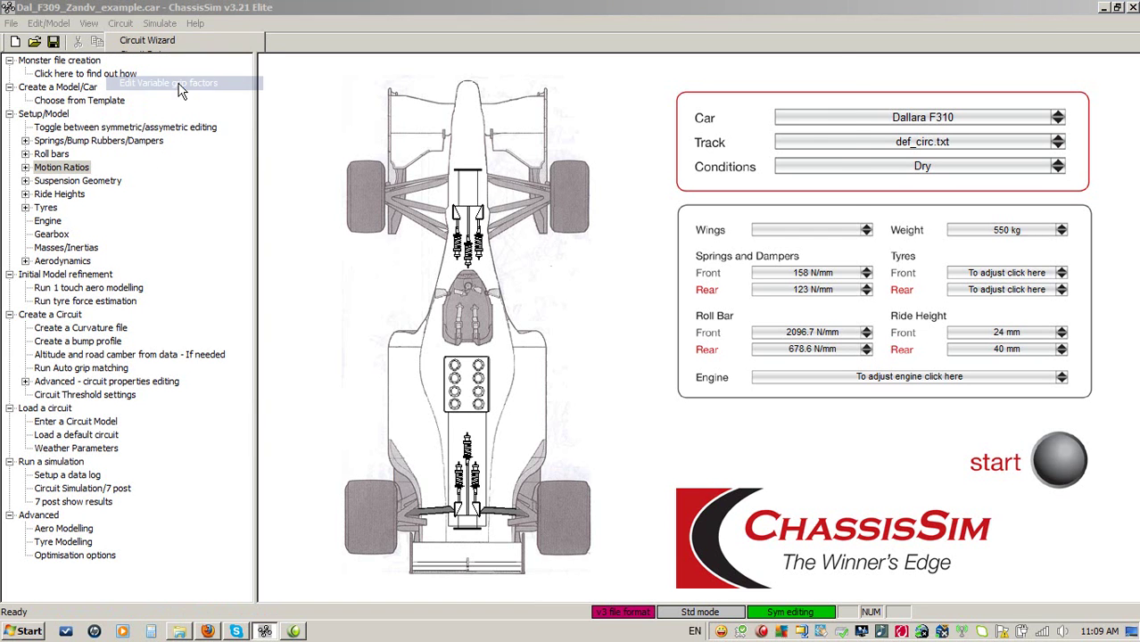
left_click(384, 103)
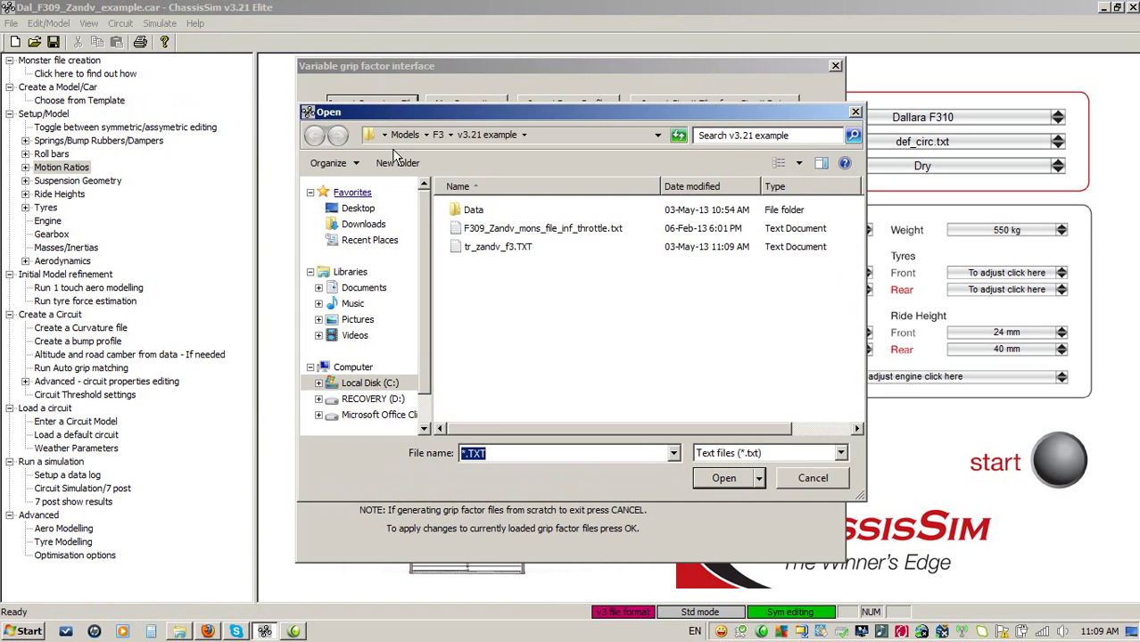
double_click(496, 248)
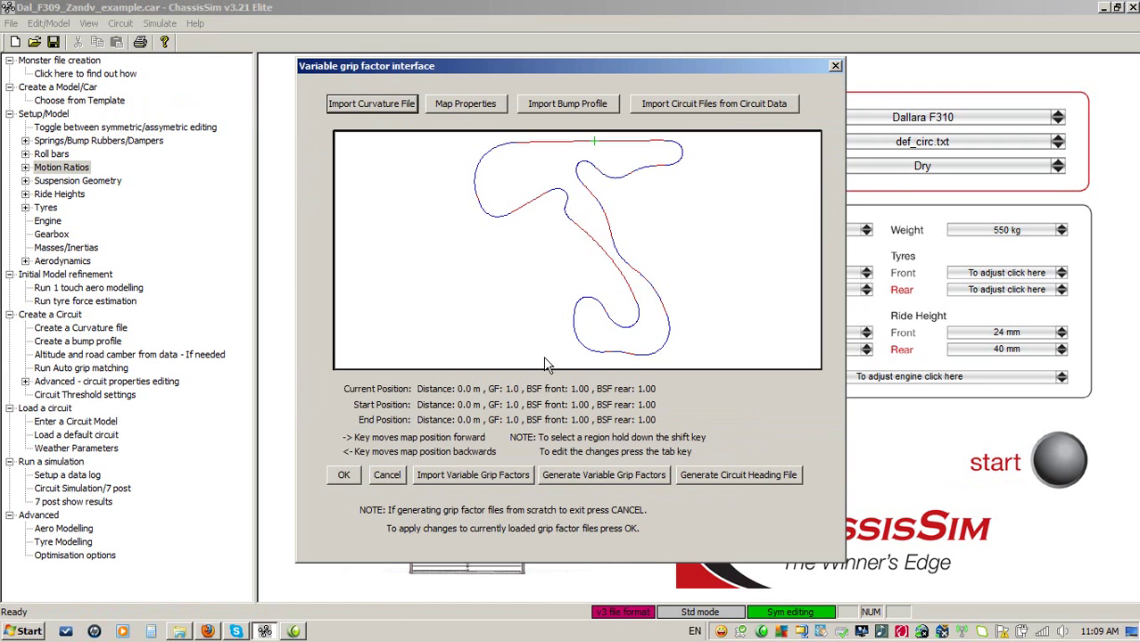
left_click(395, 474)
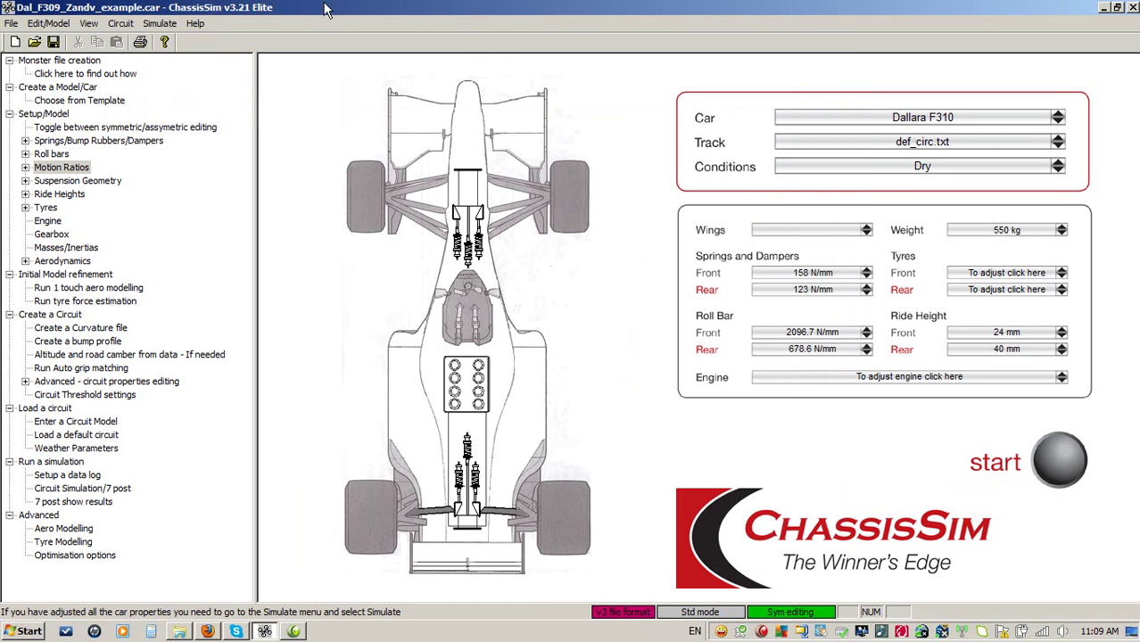
Add the monster import file F309_Zandv_mons_file_inf_throttle.txt as the data source for bump profile modelling
left_click(157, 27)
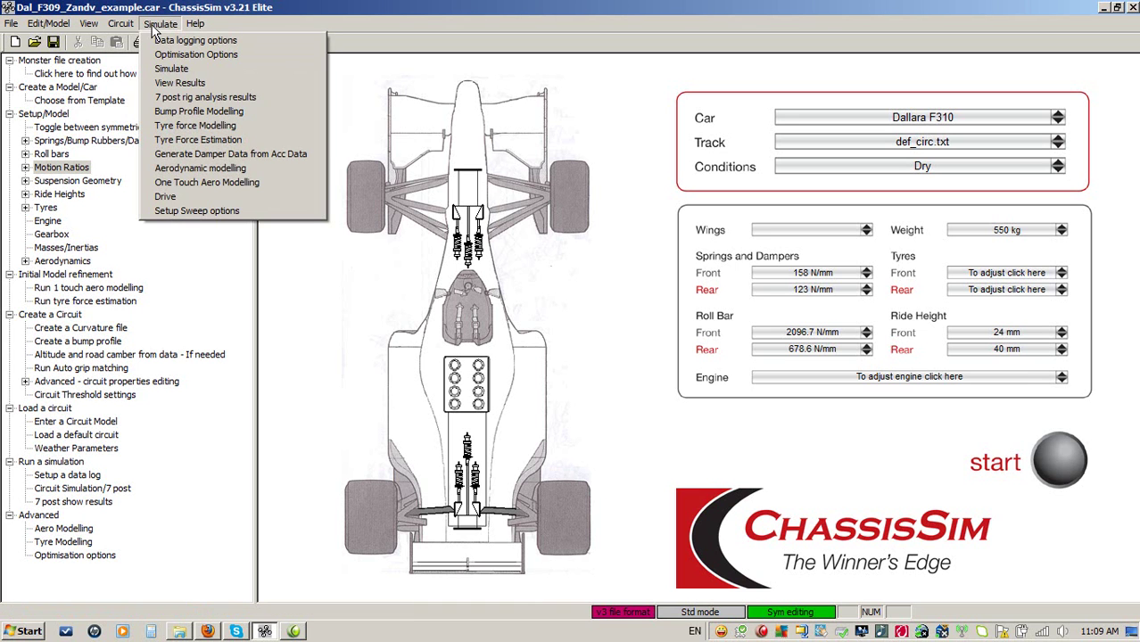
left_click(227, 113)
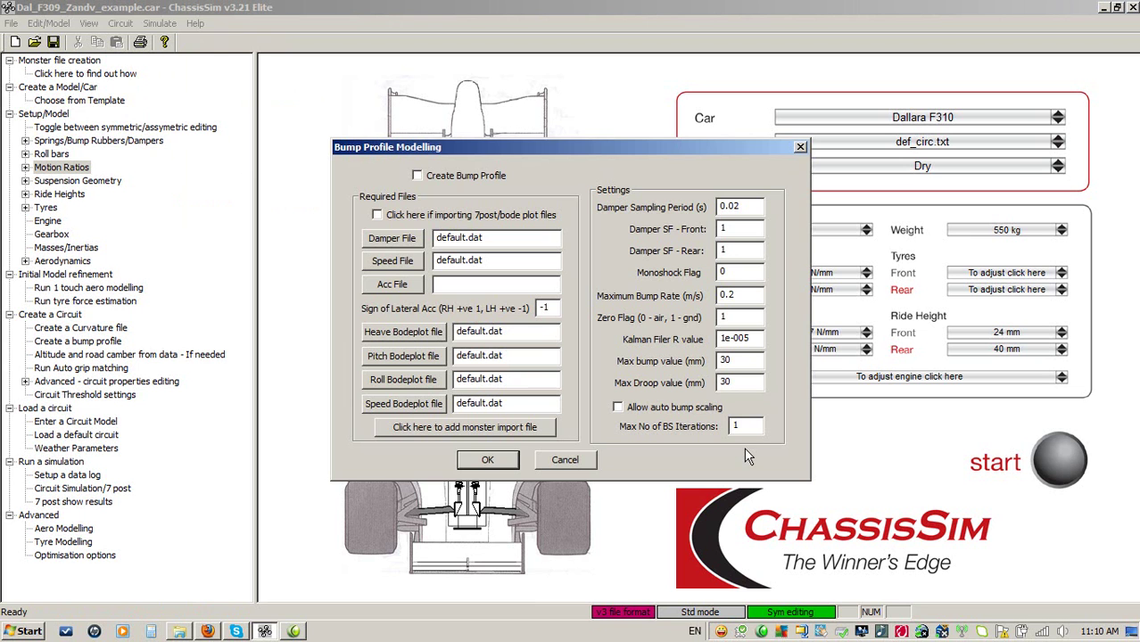
left_click(499, 428)
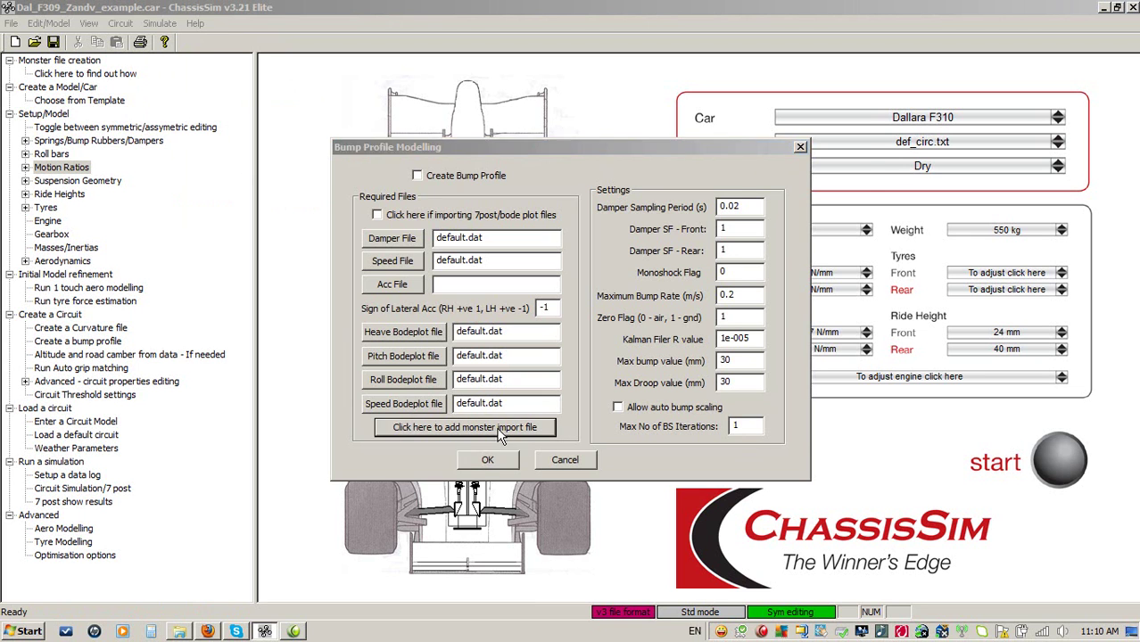
double_click(572, 230)
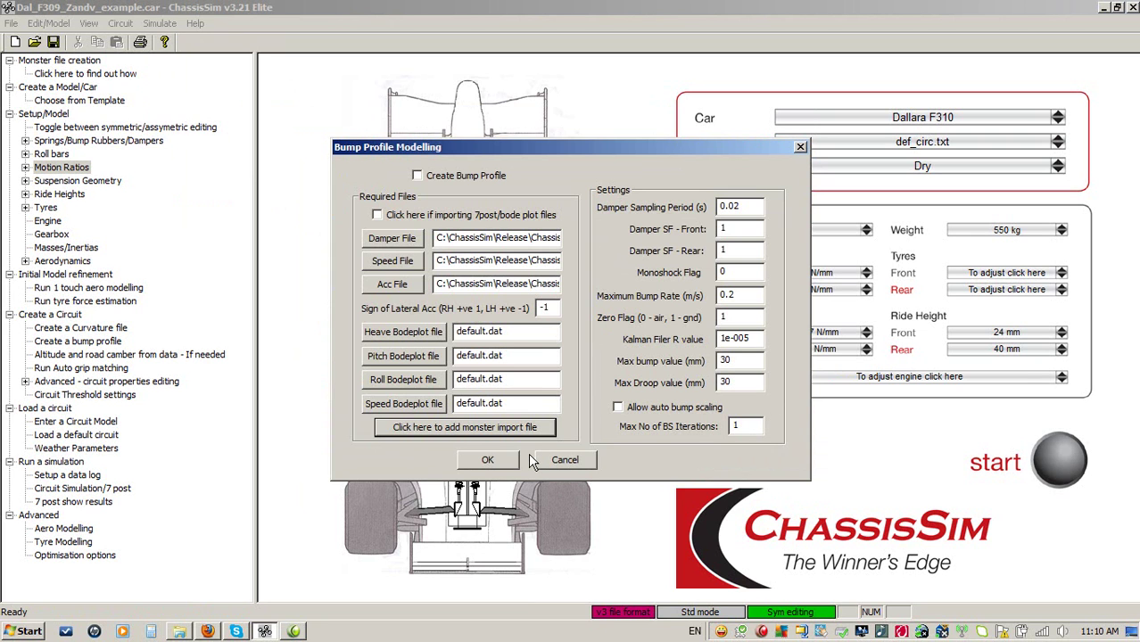
Review the bump profile's lateral acceleration sign, damper scale factors, maximum bump rate and the settings following it
double_click(538, 309)
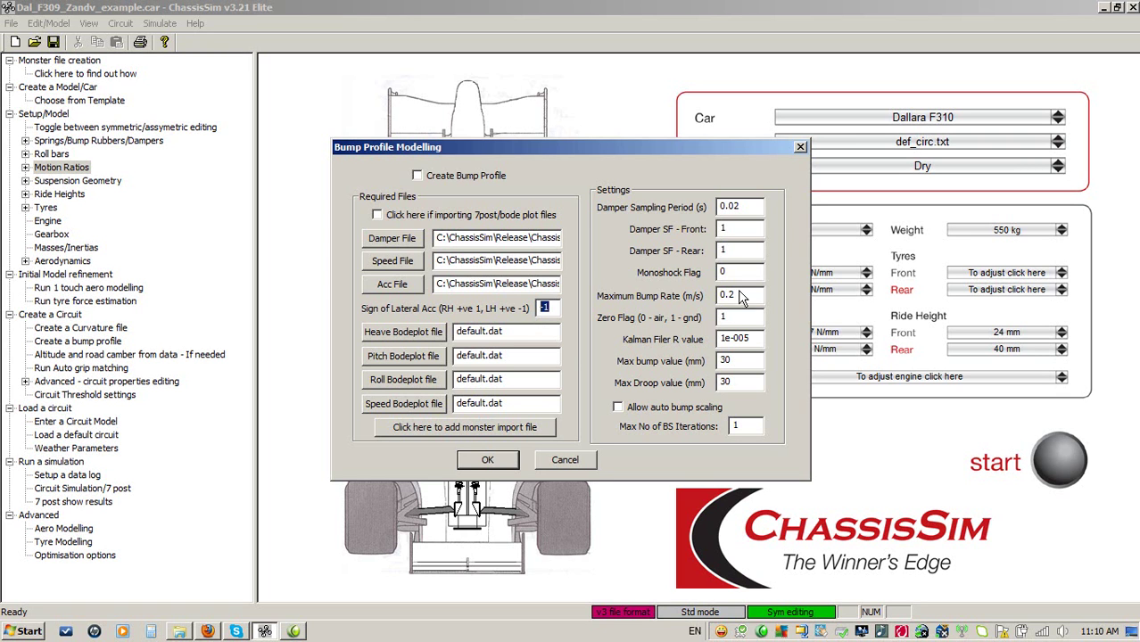
left_click(736, 234)
left_click(737, 256)
double_click(743, 296)
key("Tab")
key("Tab")
key("Tab")
Allow auto bump scaling with a maximum of 5 iterations, enable bump profile creation and accept the settings
left_click(636, 407)
left_click_drag(749, 426, 721, 426)
type("5")
left_click(483, 179)
left_click(488, 467)
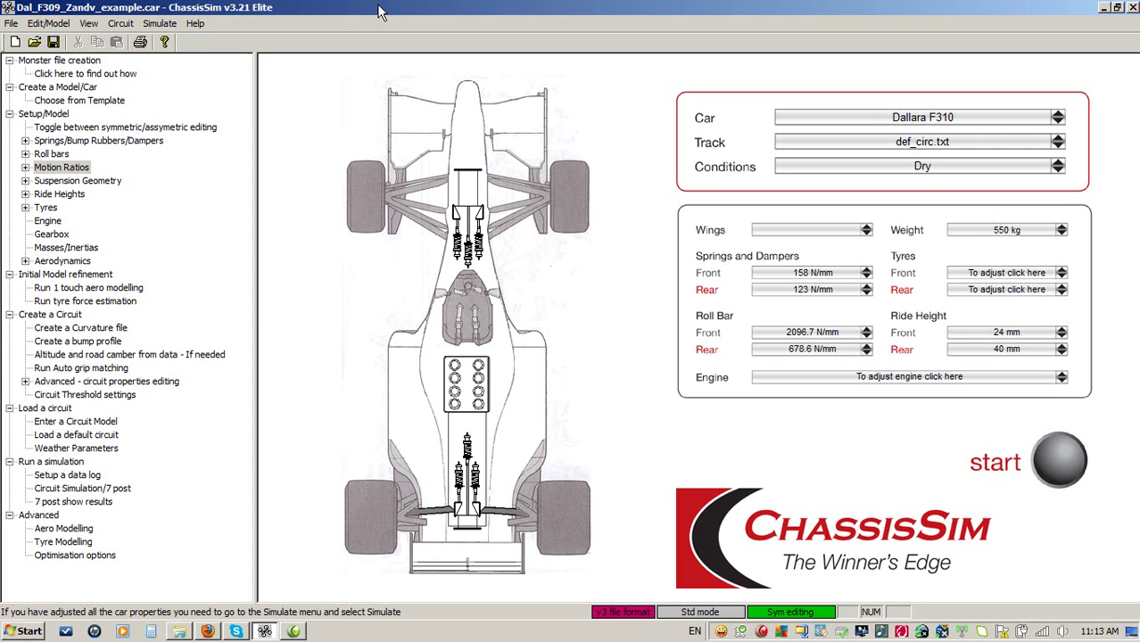
Examine the options for generating circuit altitude and road camber data, closing them without generating anything
left_click(123, 26)
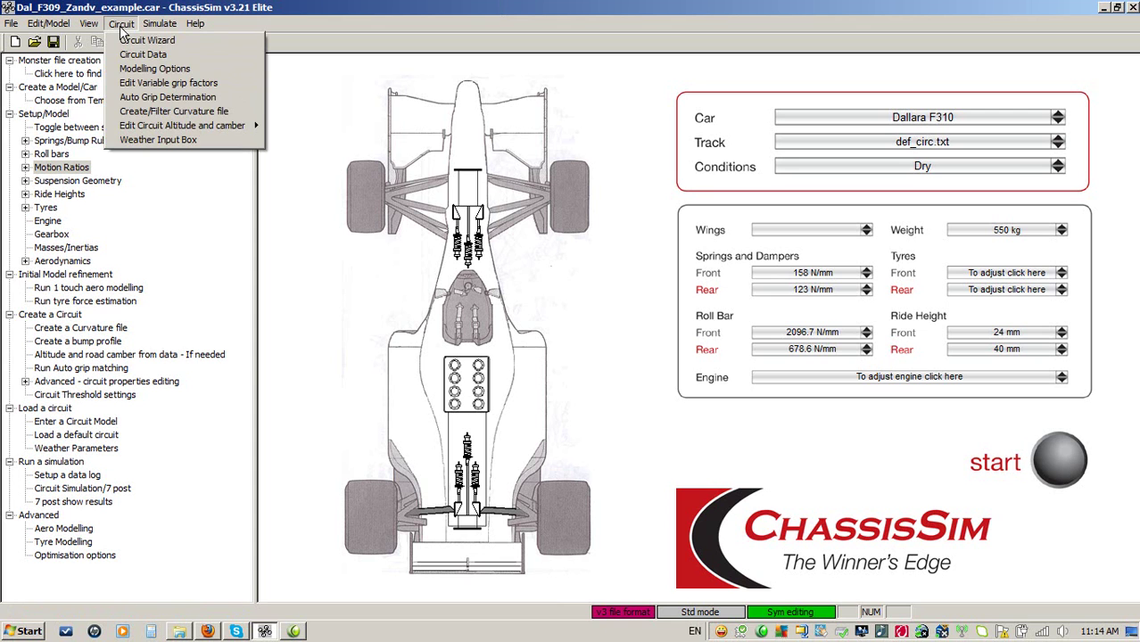
mouse_move(181, 129)
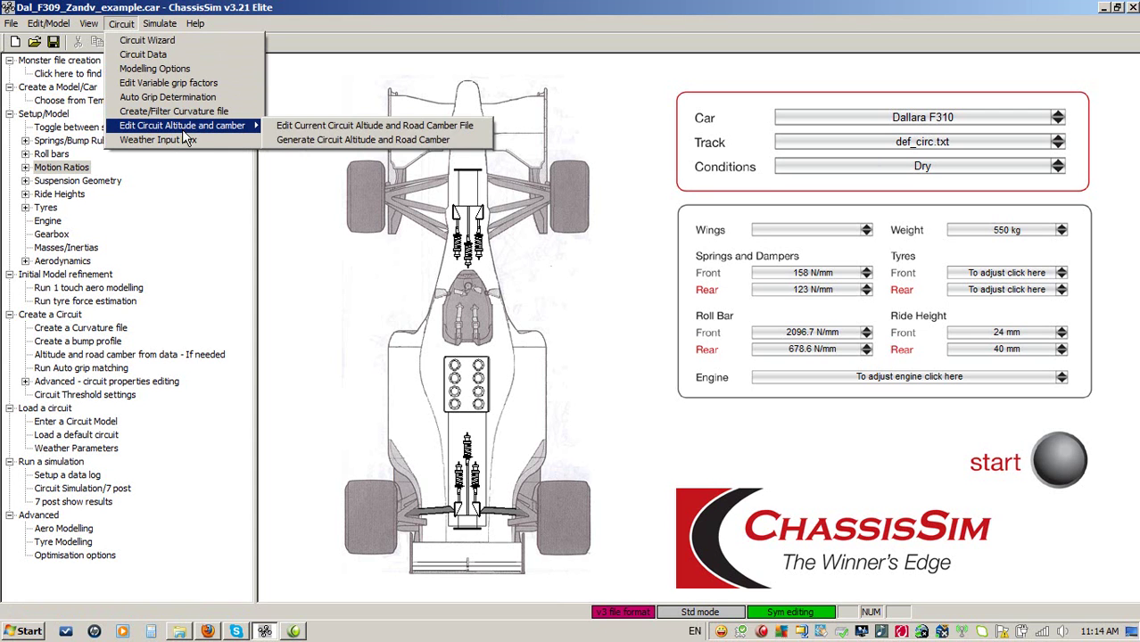
left_click(333, 141)
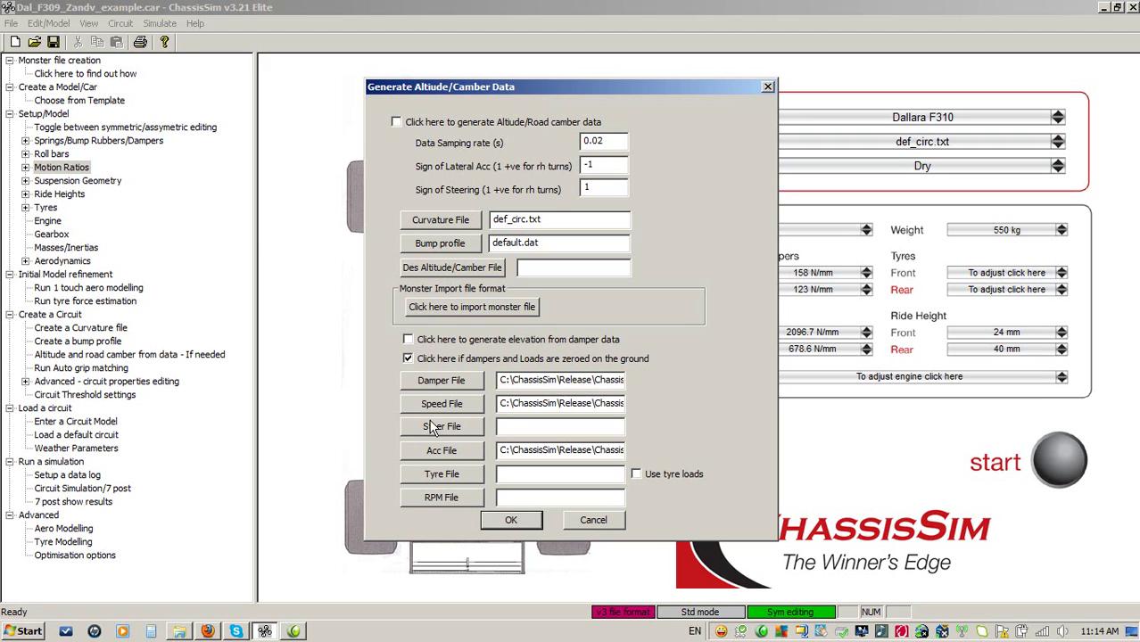
left_click(590, 521)
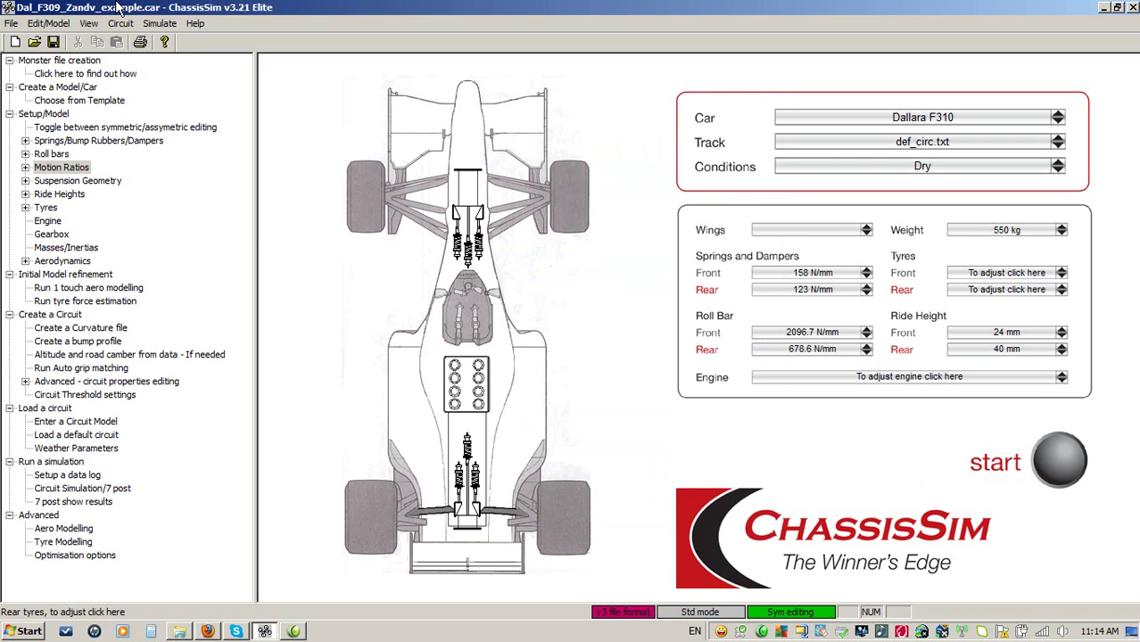
left_click(121, 23)
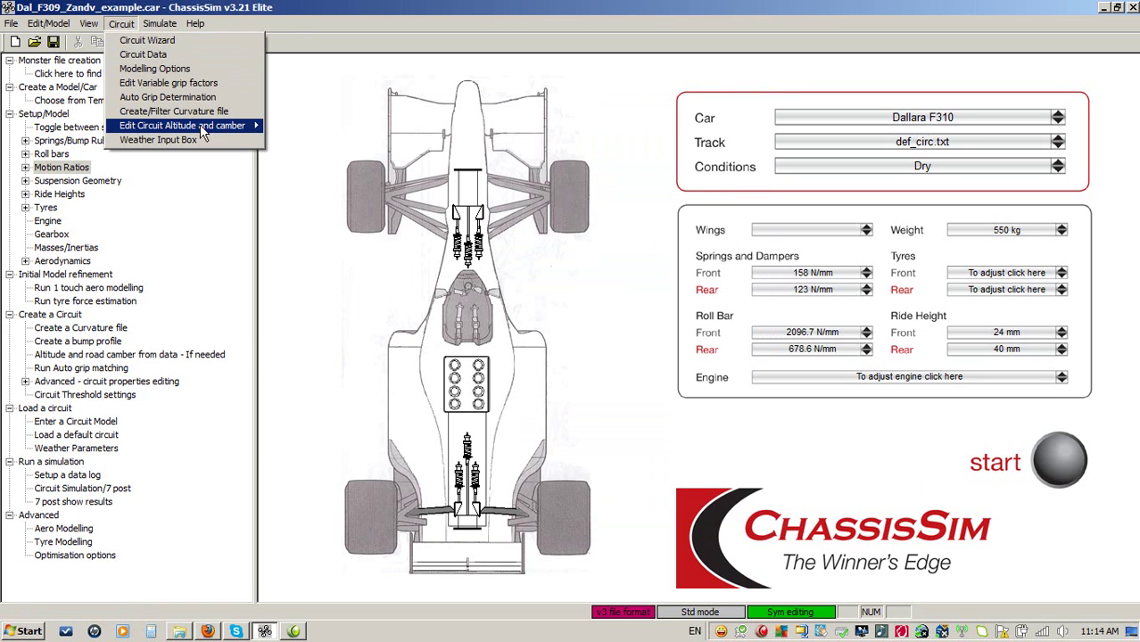
mouse_move(202, 127)
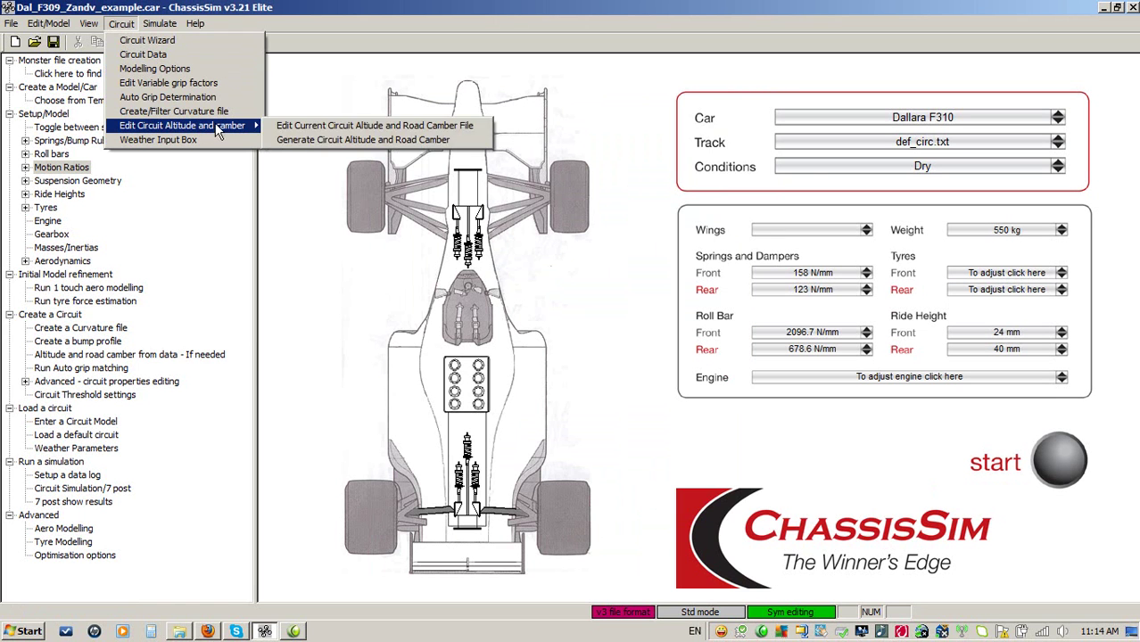
left_click(340, 140)
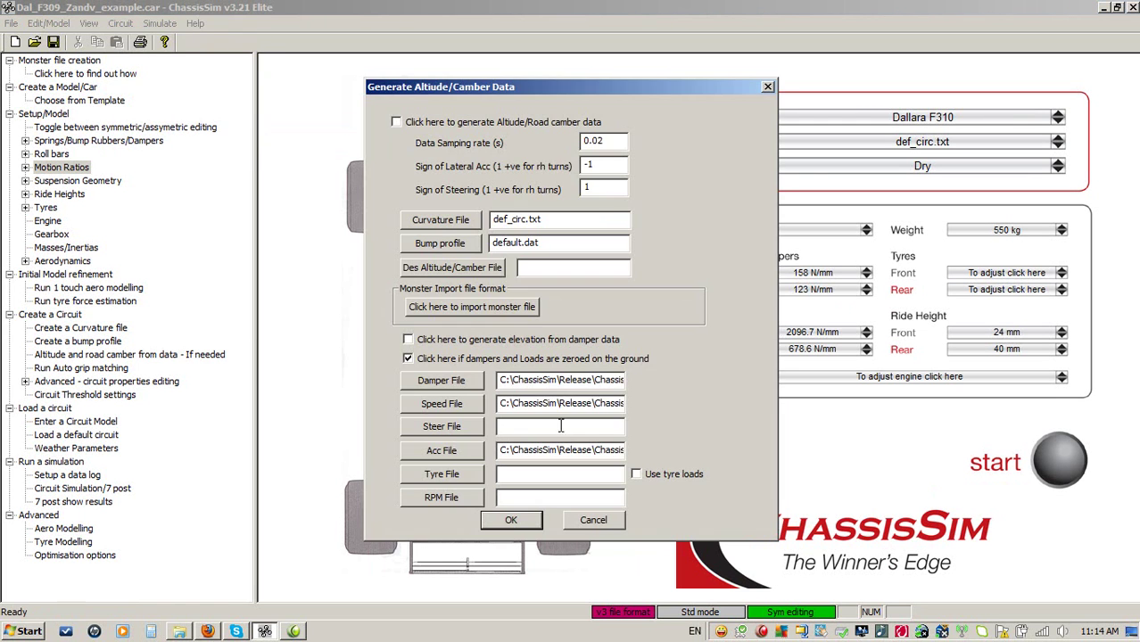
left_click(572, 525)
Import tr_zandv_f3.TXT into the current circuit's altitude and camber editor, examine the GPS import options, and cancel
left_click(121, 24)
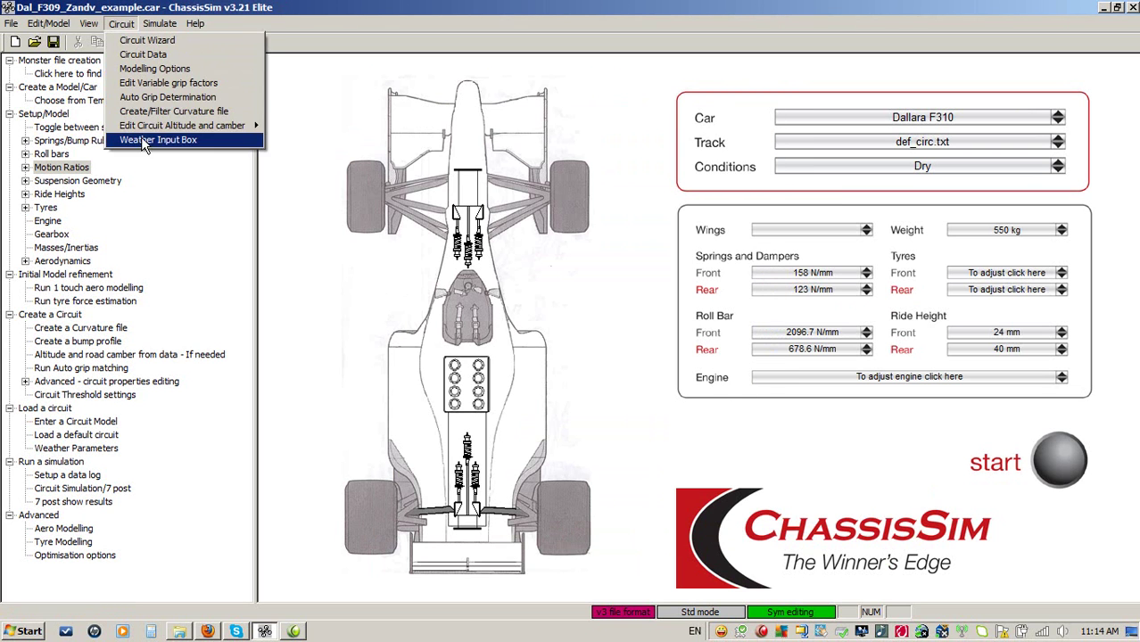
mouse_move(153, 127)
left_click(278, 126)
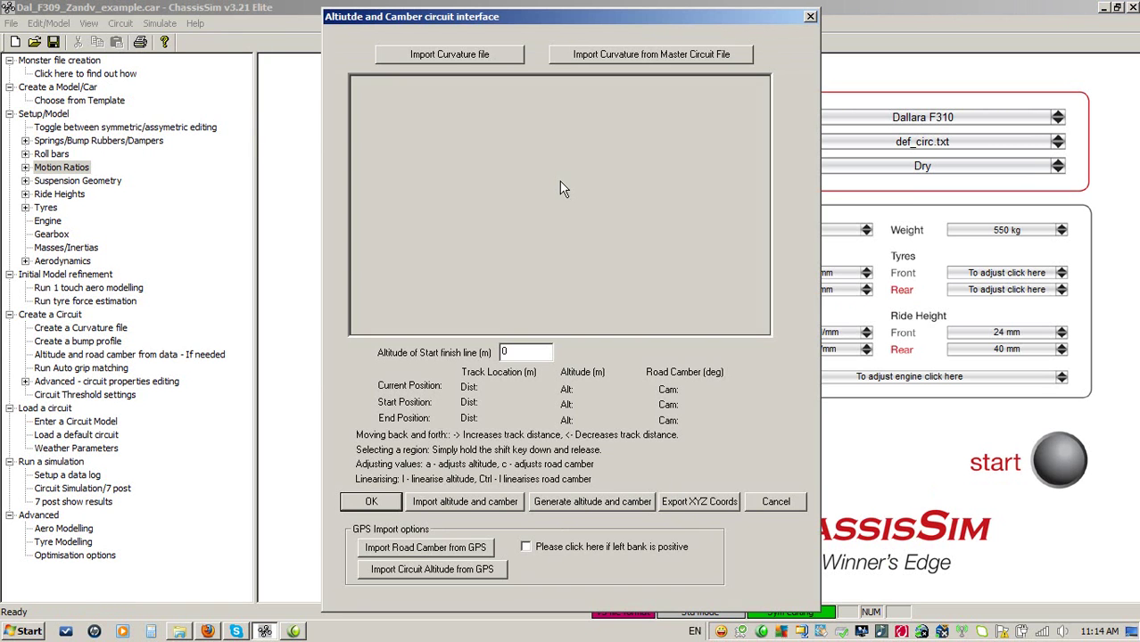
left_click(447, 58)
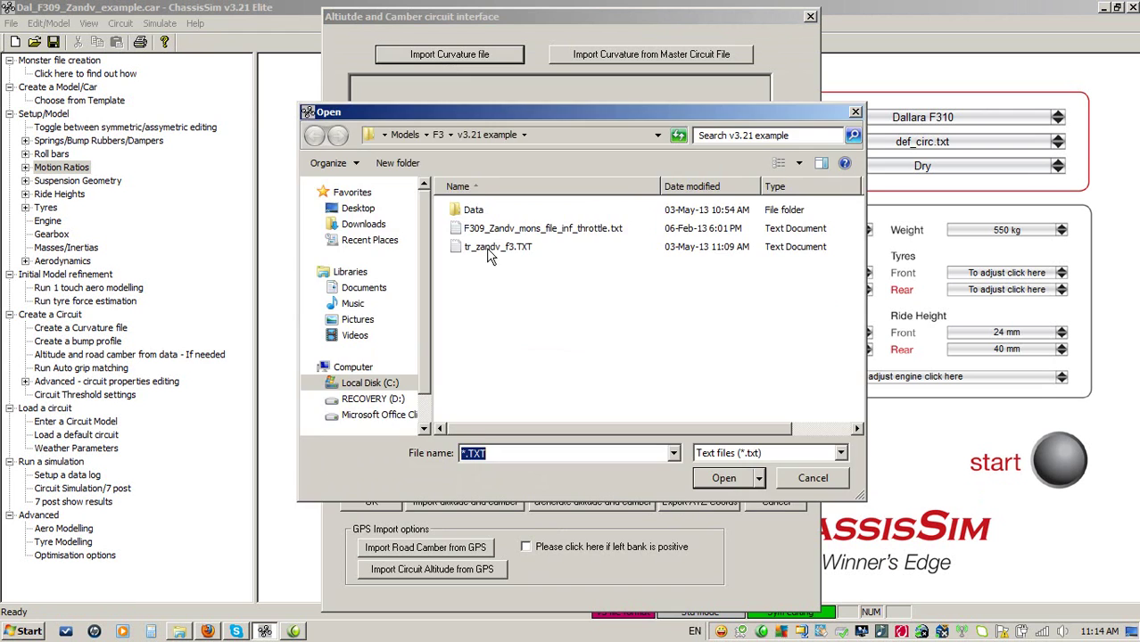
double_click(501, 247)
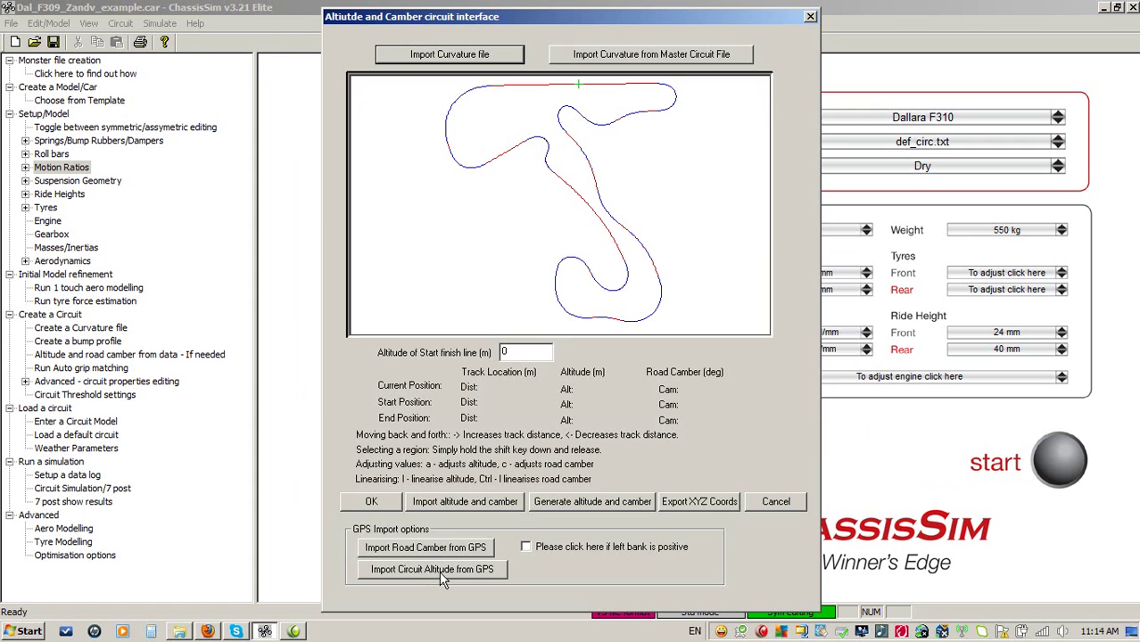
left_click(765, 501)
Set up altitude and camber generation with F309_Zandv_mons_file_inf_throttle.txt as the monster file and tr_zandv_f3.TXT as the curvature file
left_click(121, 23)
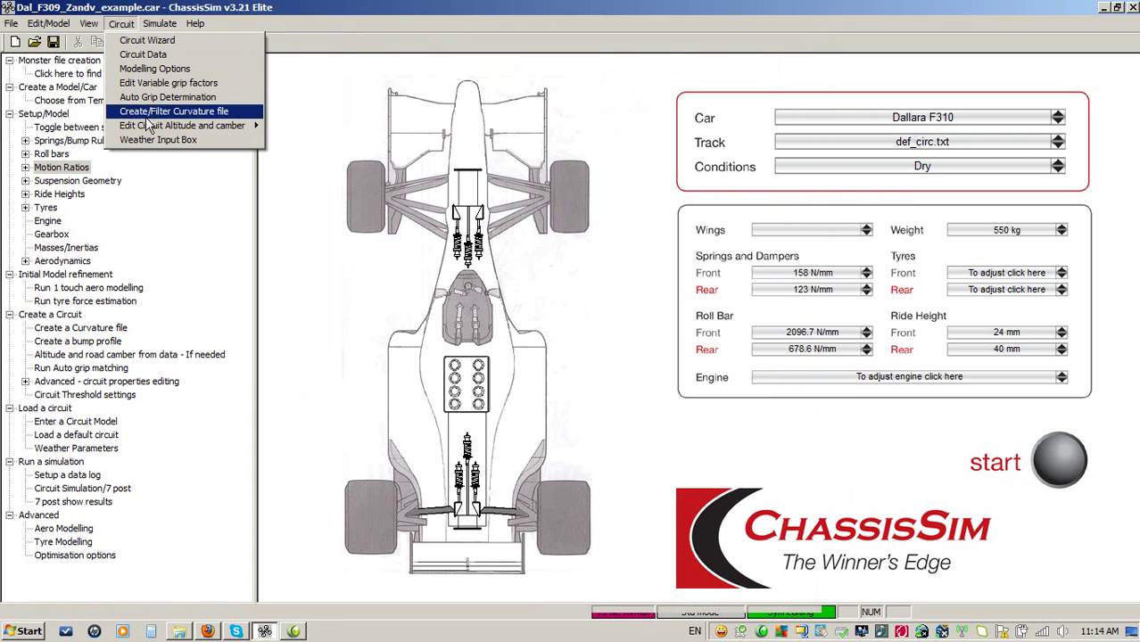
mouse_move(148, 125)
left_click(289, 139)
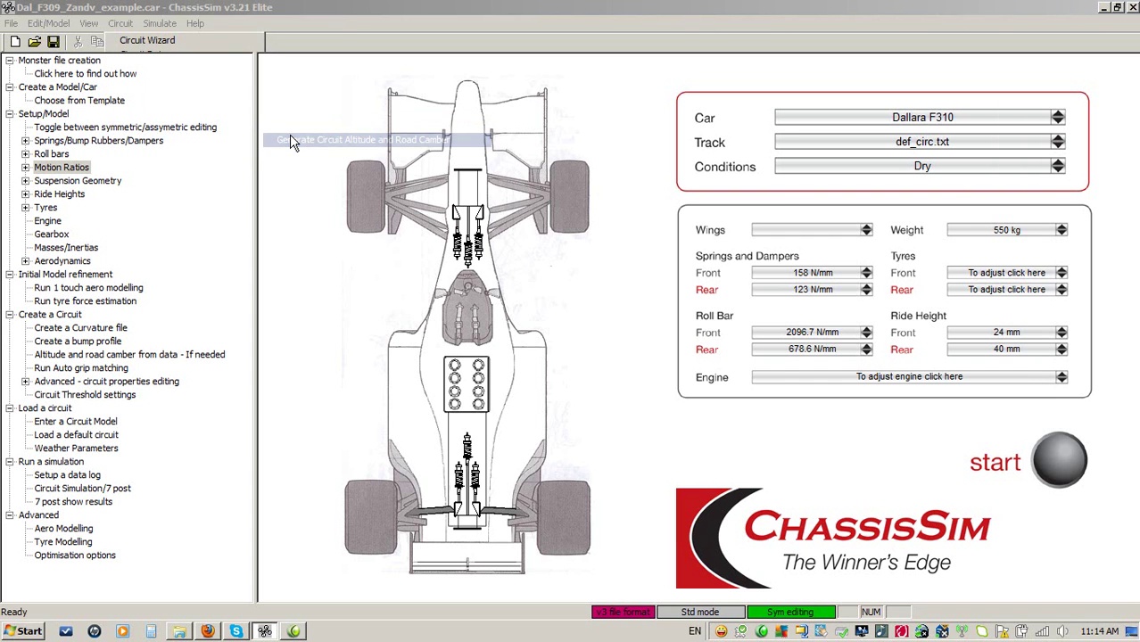
left_click(451, 307)
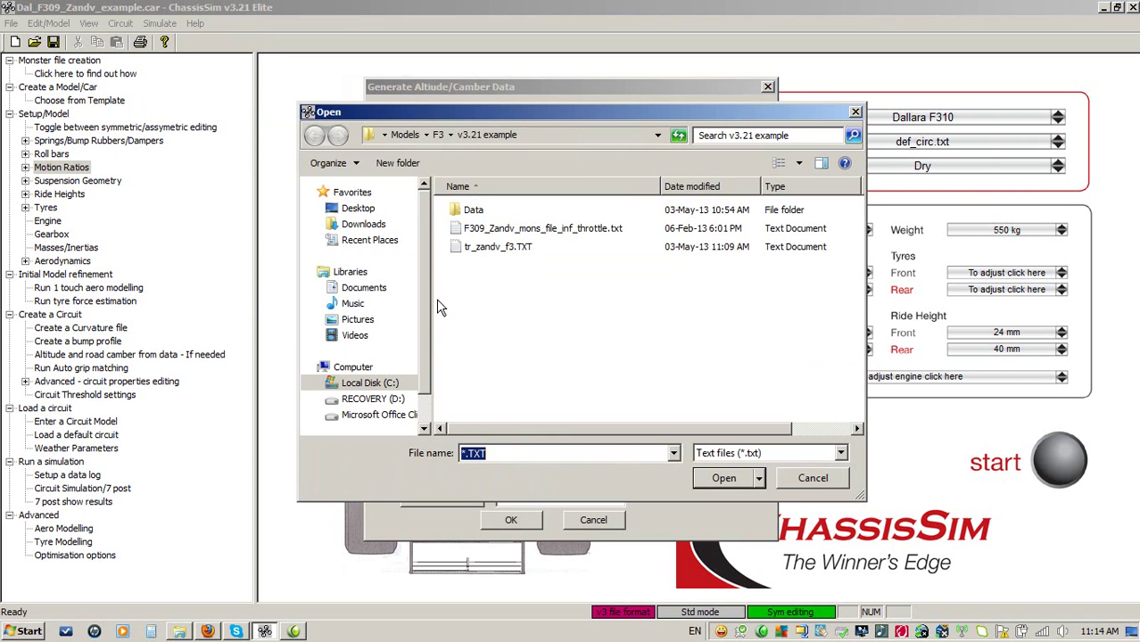
double_click(562, 230)
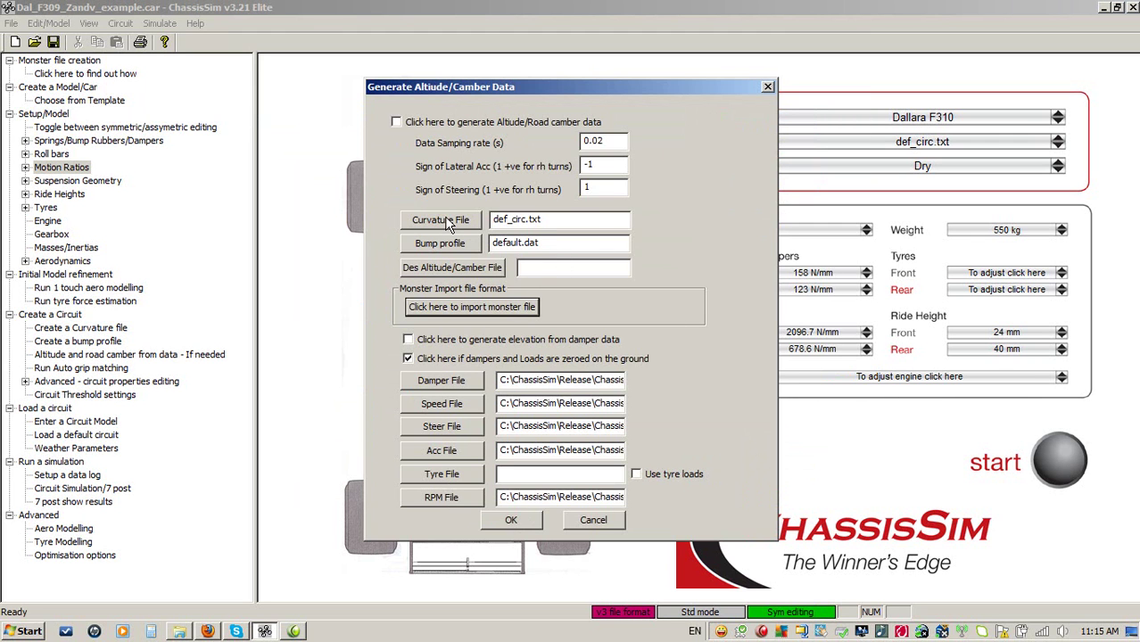
left_click(445, 220)
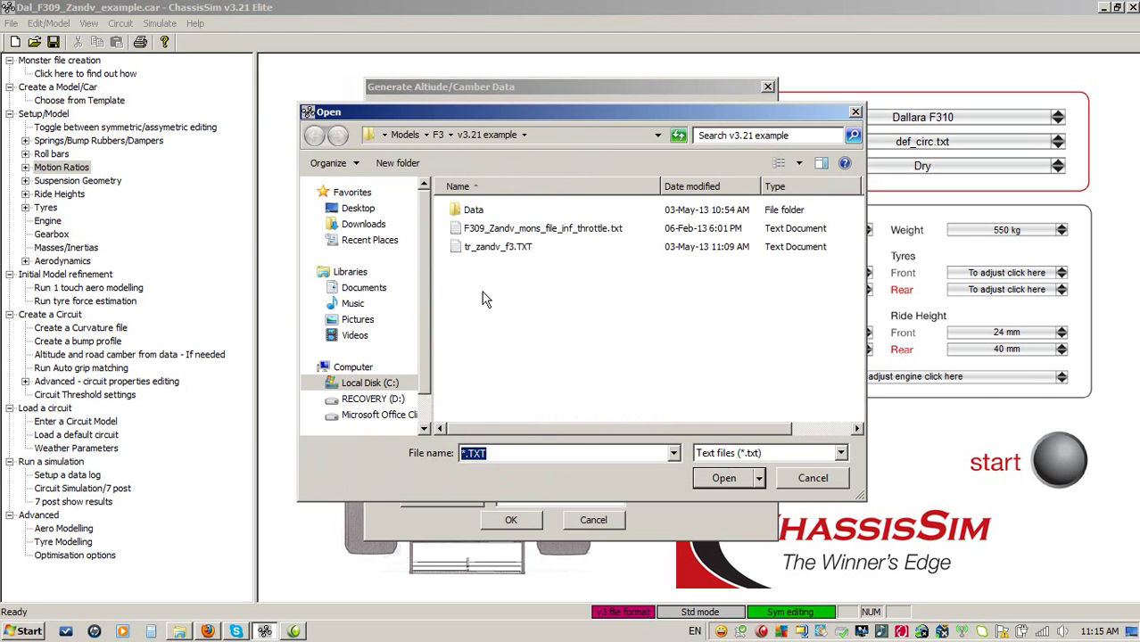
double_click(486, 248)
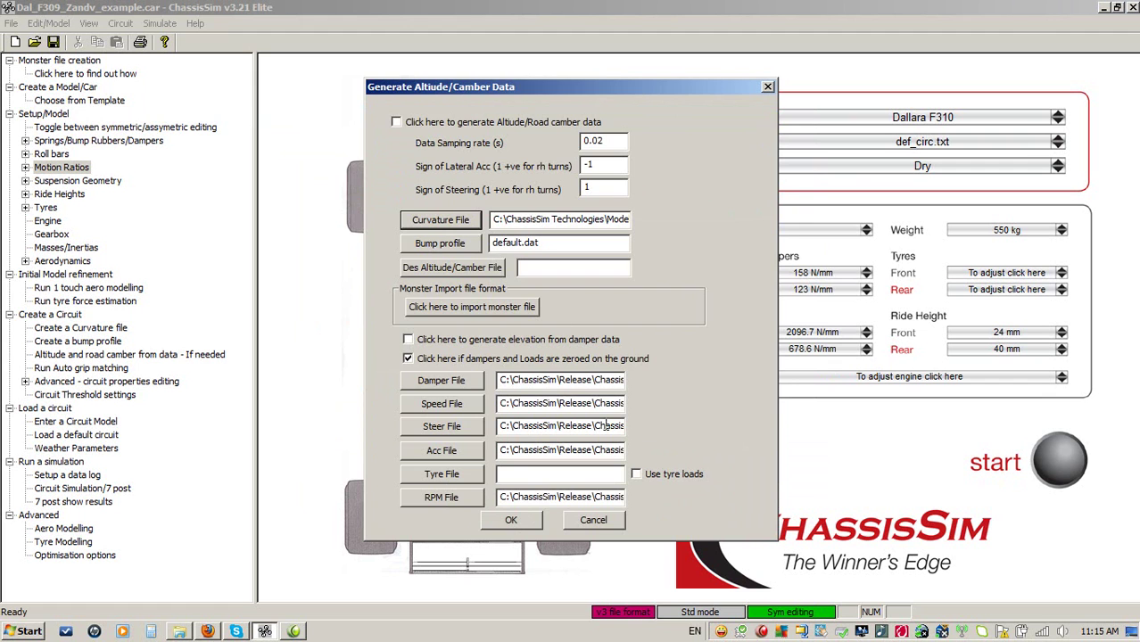
Inspect the contents of bump_profile.dat in Notepad, close it, and load that file as the bump profile
left_click(435, 239)
left_click(796, 453)
left_click(785, 477)
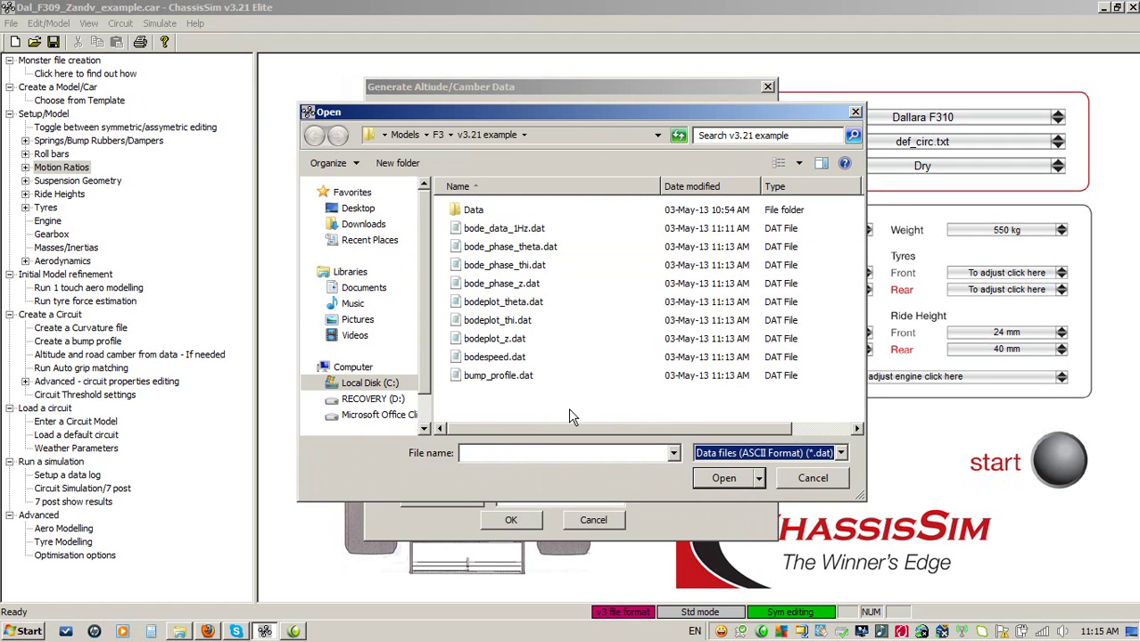
left_click(484, 378)
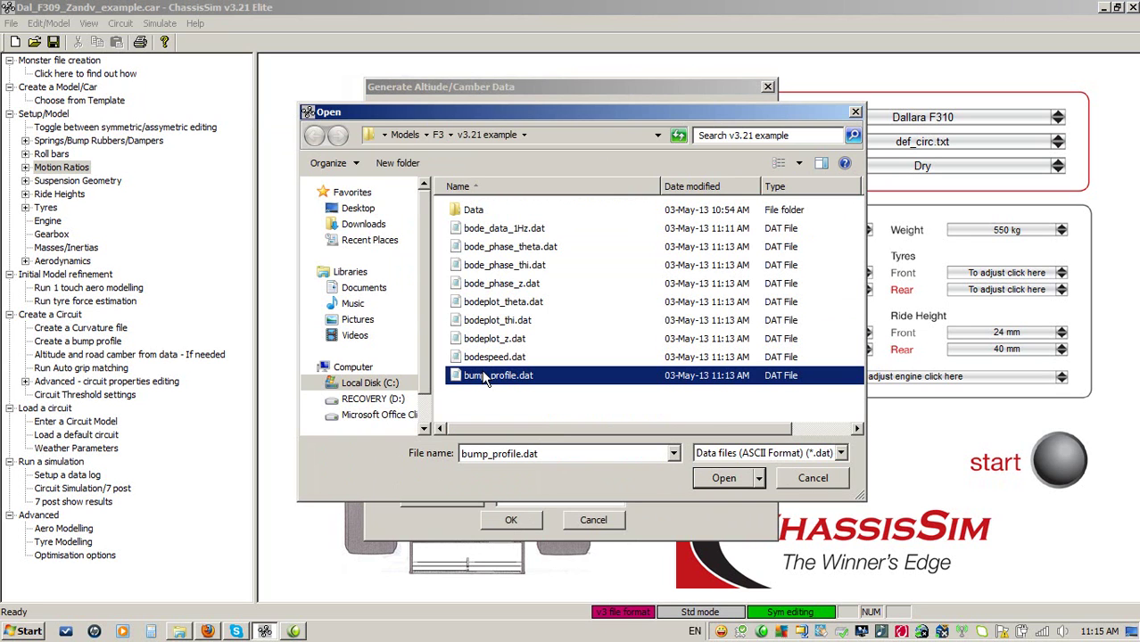
right_click(484, 378)
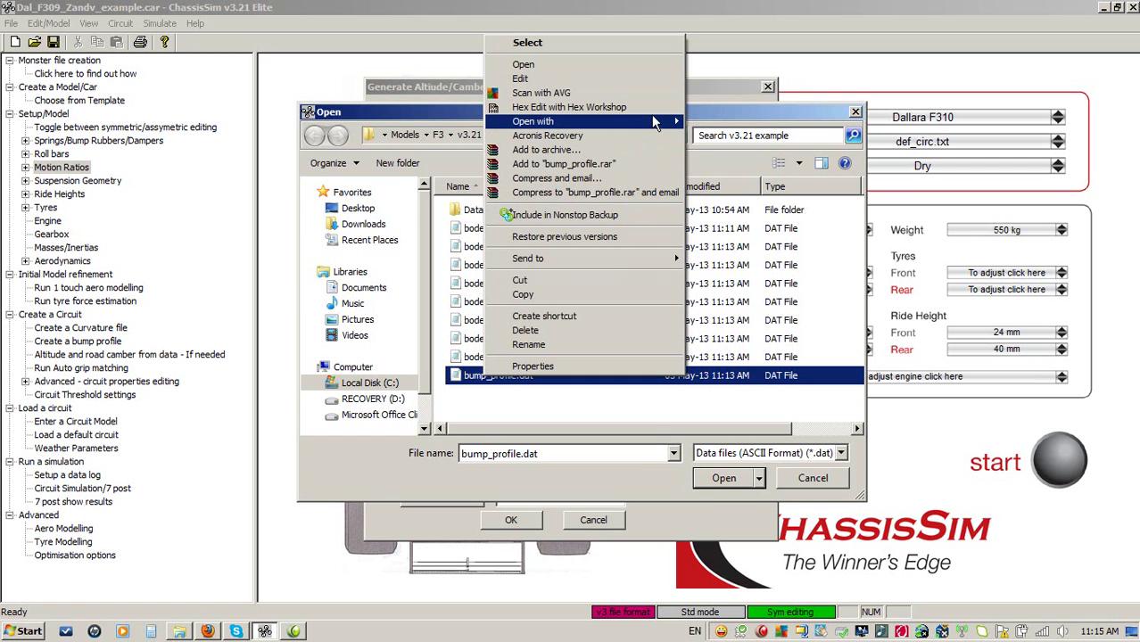
mouse_move(654, 122)
left_click(713, 136)
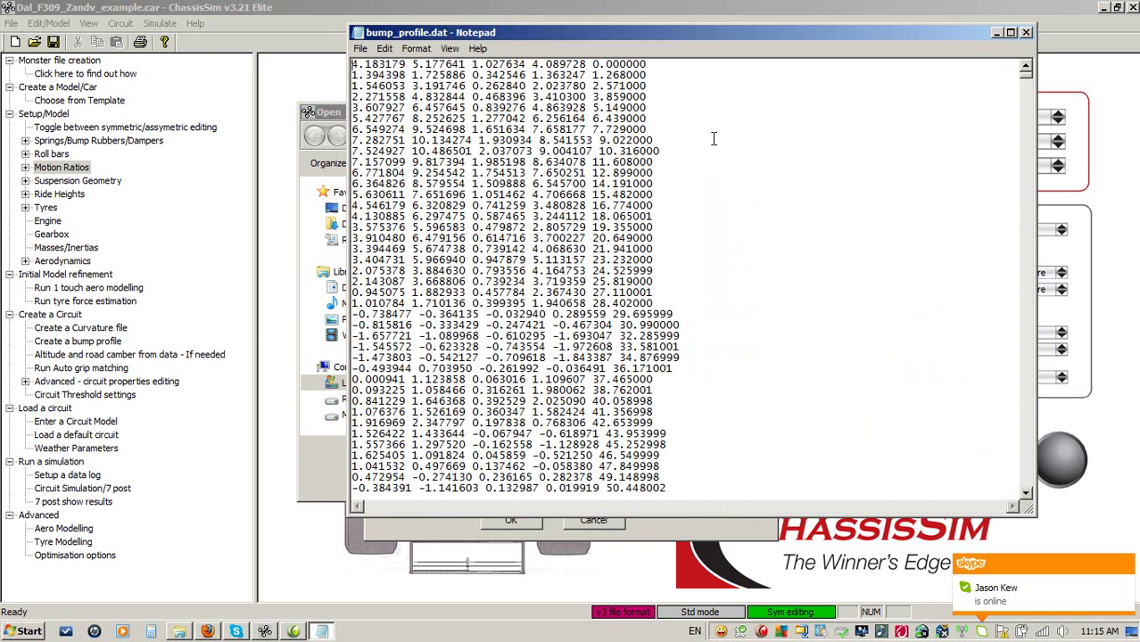
left_click(1025, 33)
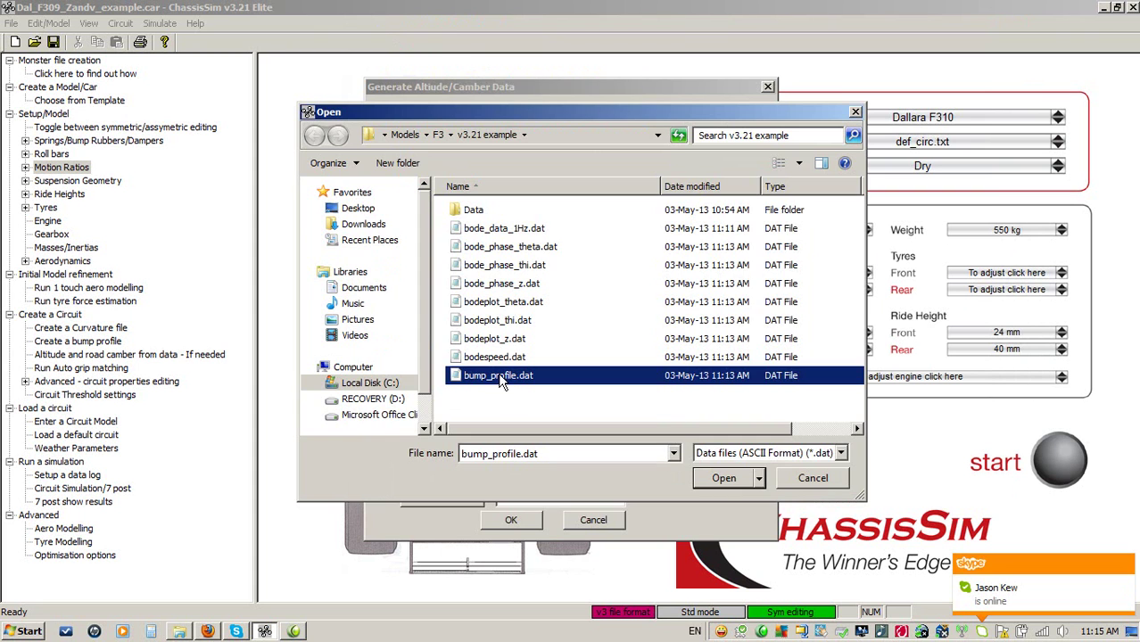
double_click(500, 377)
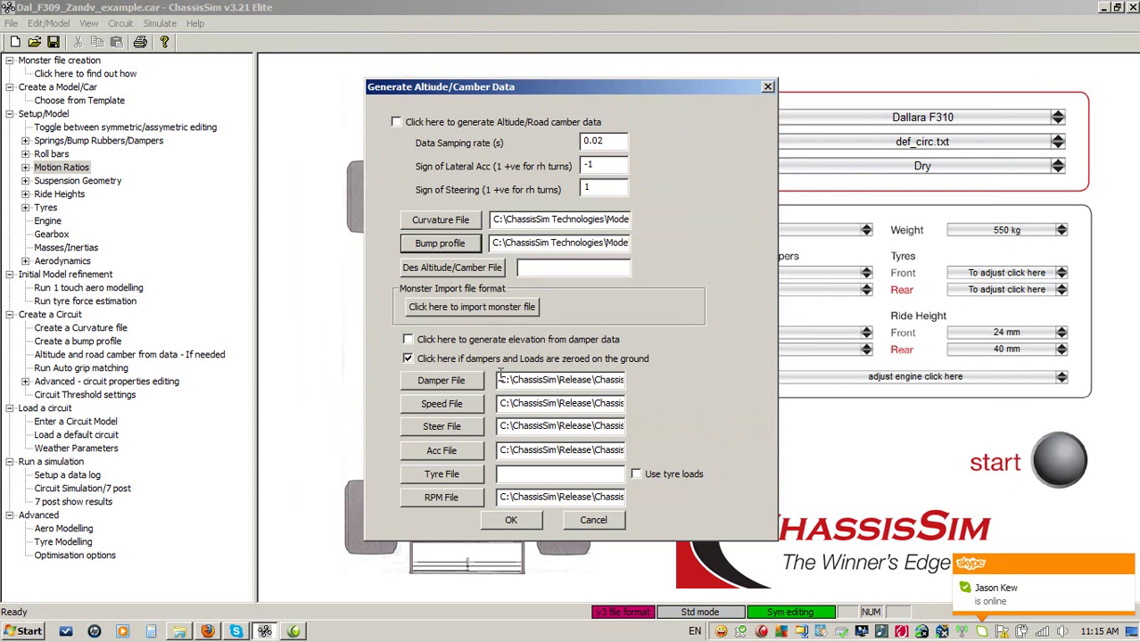
Name the destination altitude and camber file alt_rcamb_zandv in the v3.21 example folder
left_click(453, 267)
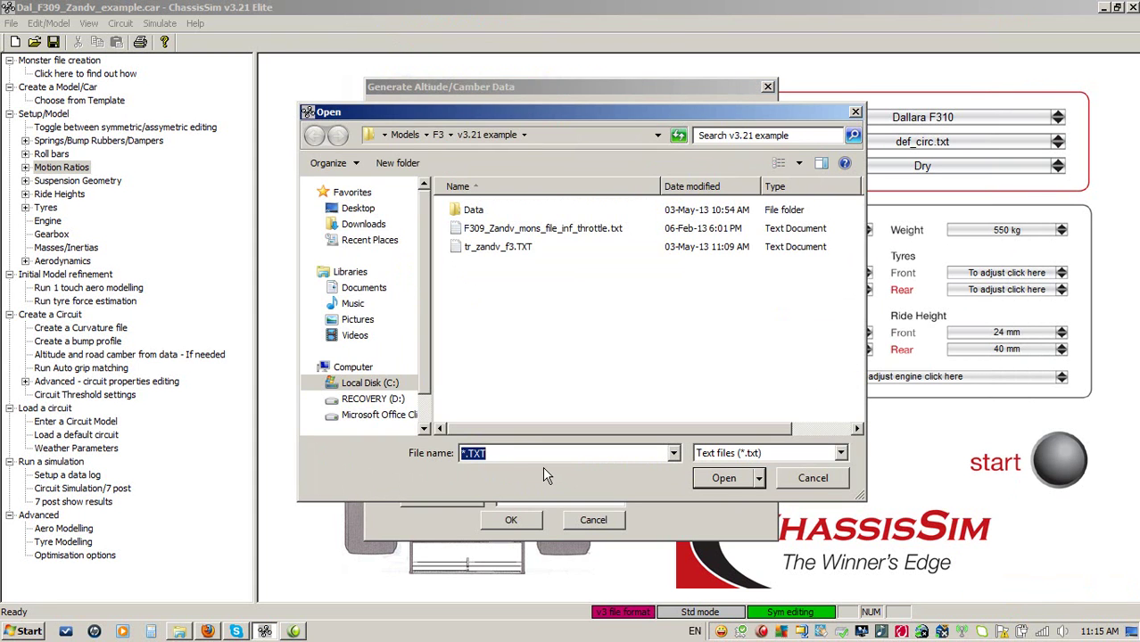
key("BackSpace")
type("alt_rcamb_zandv")
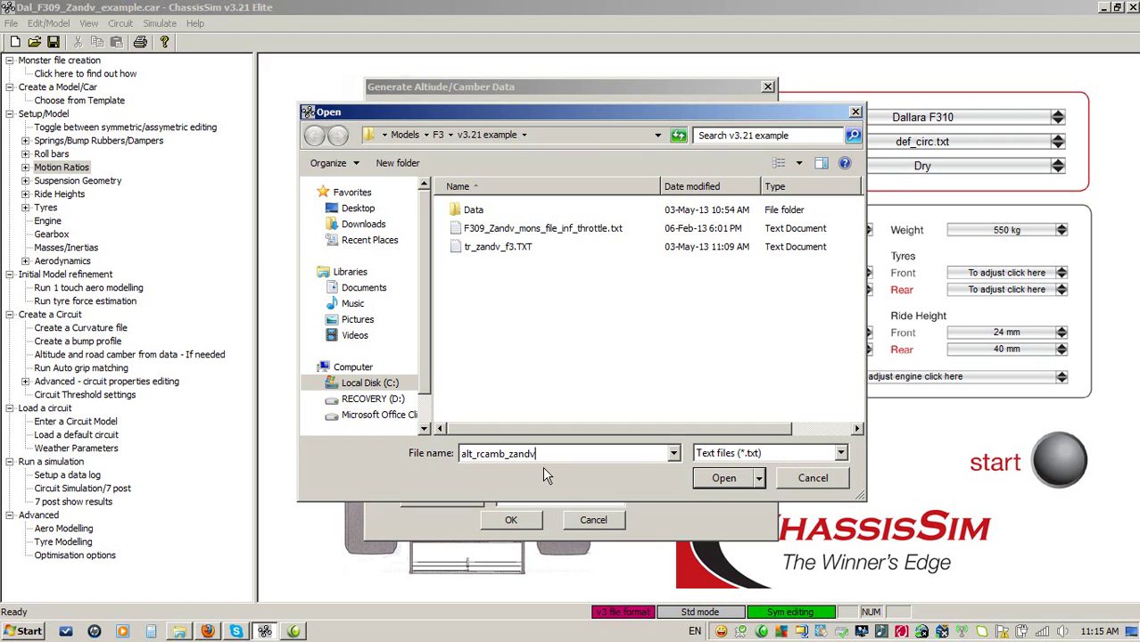
left_click(719, 477)
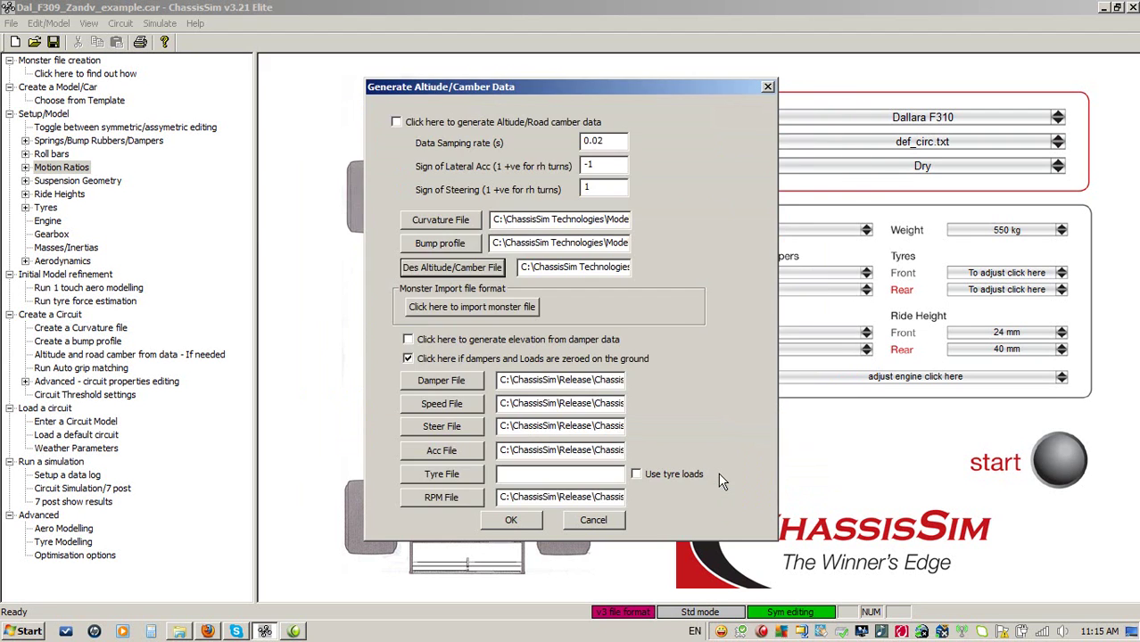
Enable altitude and road camber generation with elevation from damper data, run it, and close the simulation window
left_click(479, 119)
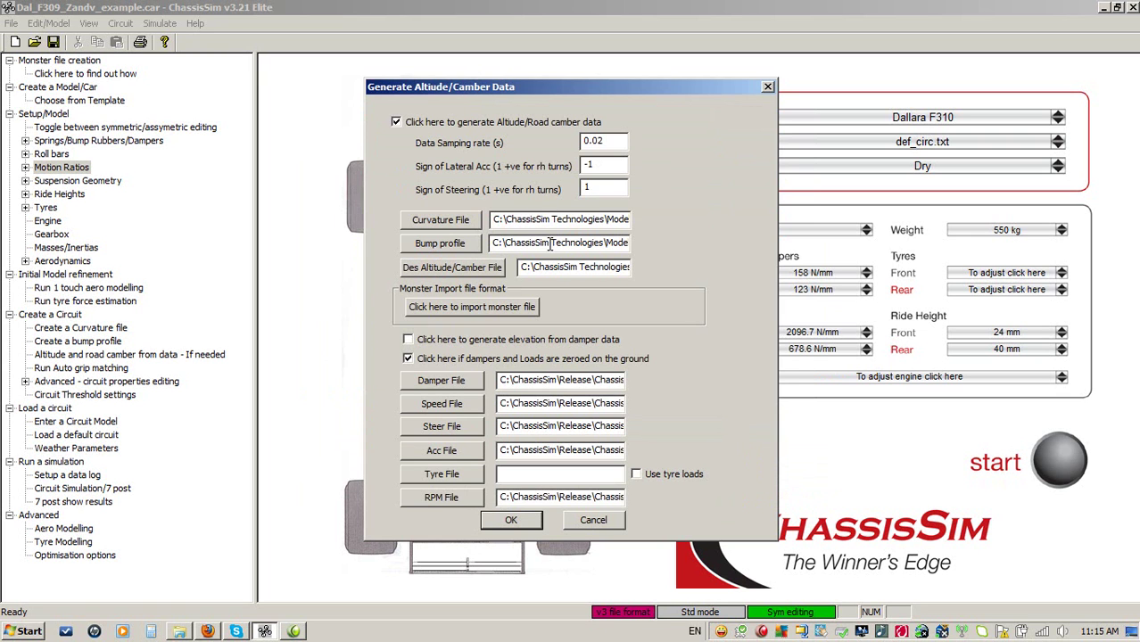
left_click_drag(603, 165, 563, 174)
double_click(598, 185)
left_click(447, 338)
left_click(510, 521)
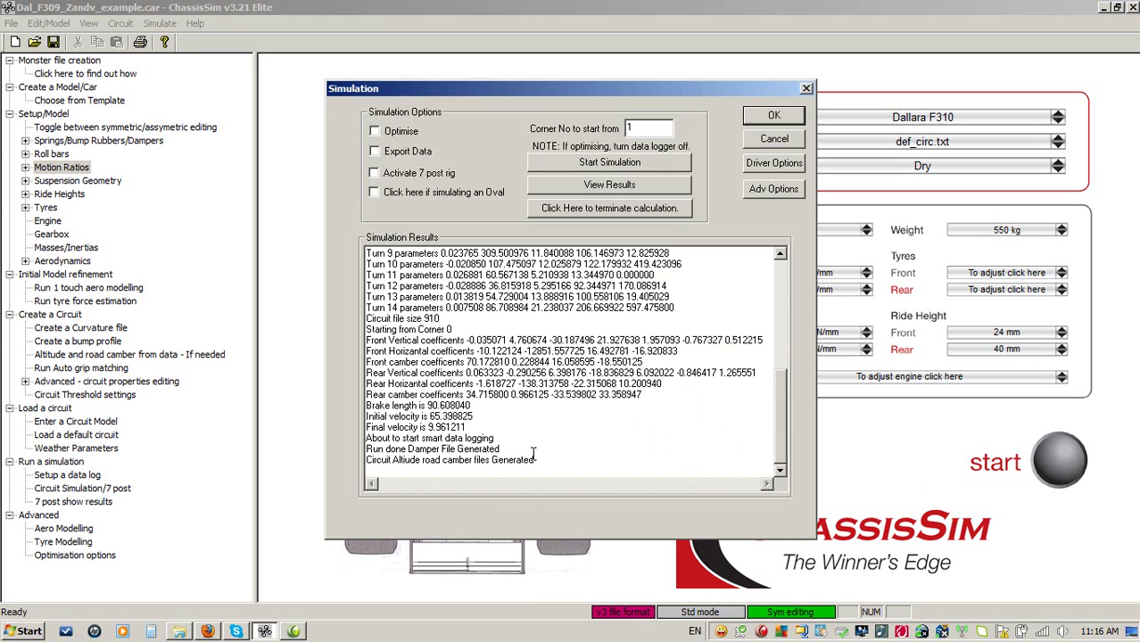
left_click(769, 139)
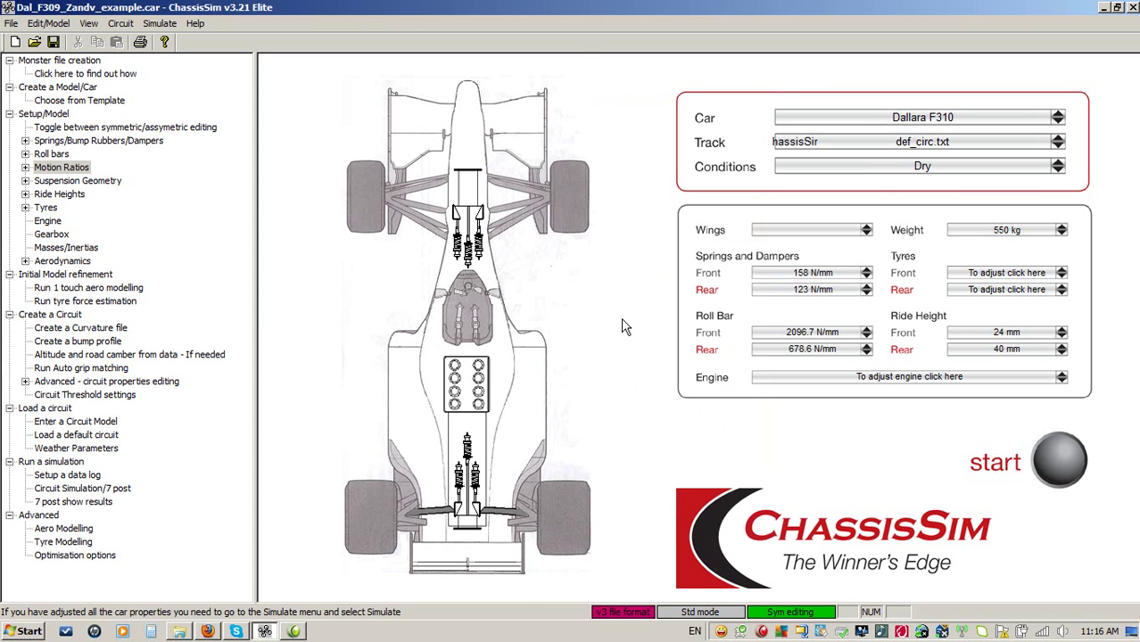
In Windows Explorer, rename bump_profile.dat in the v3.21 example folder as bp_zandv_f3.dat and minimise the window
left_click(180, 633)
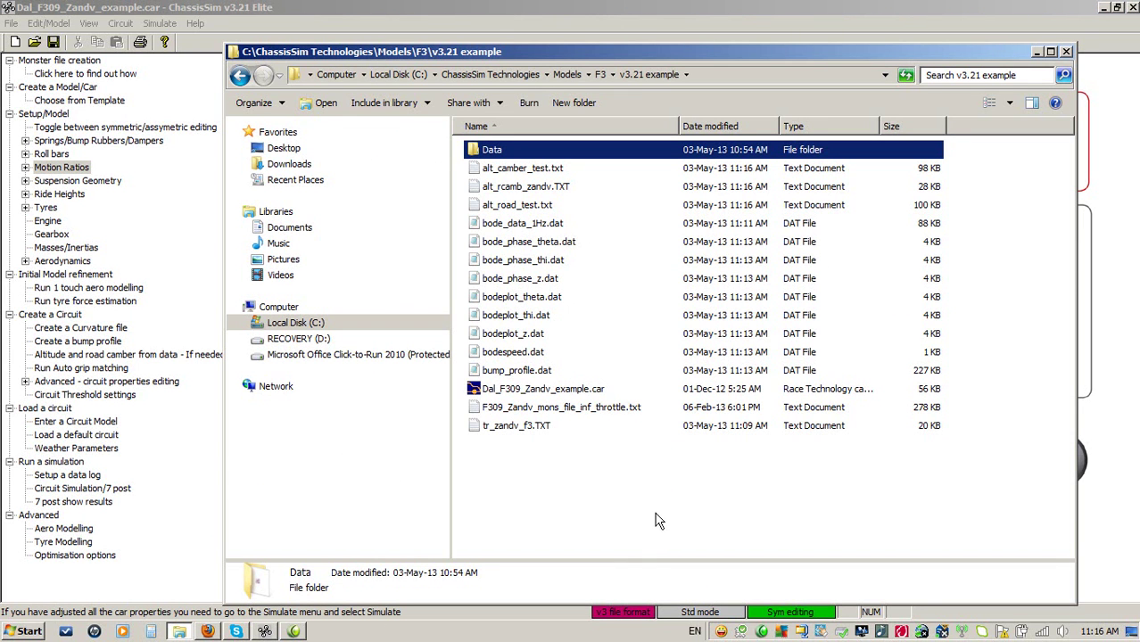
left_click(535, 370)
right_click(529, 373)
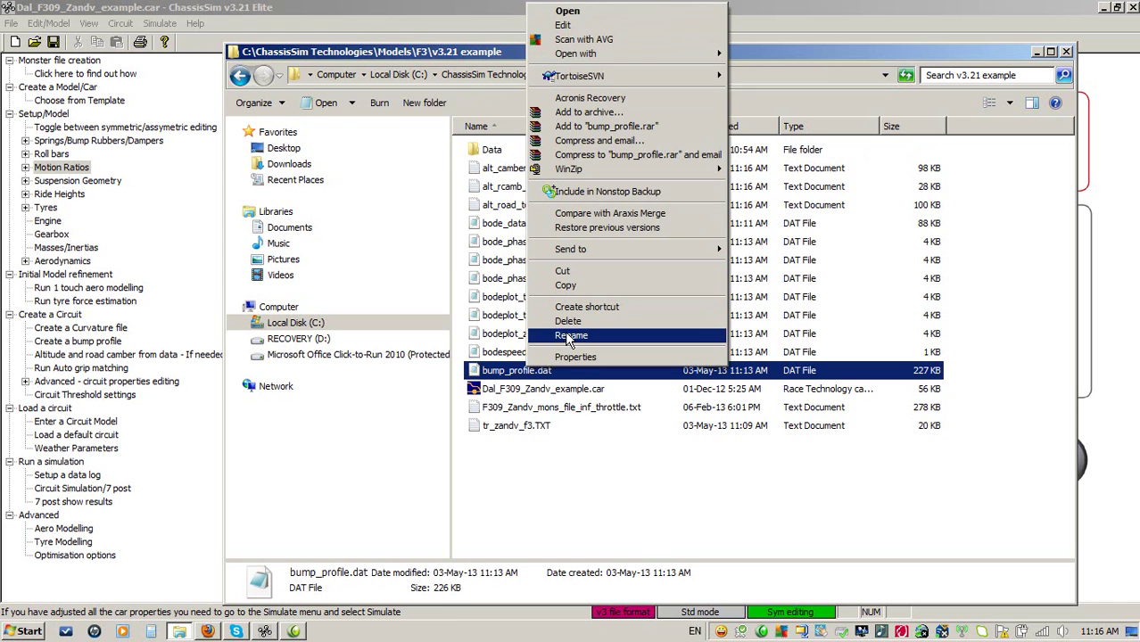
left_click(564, 343)
left_click(535, 370)
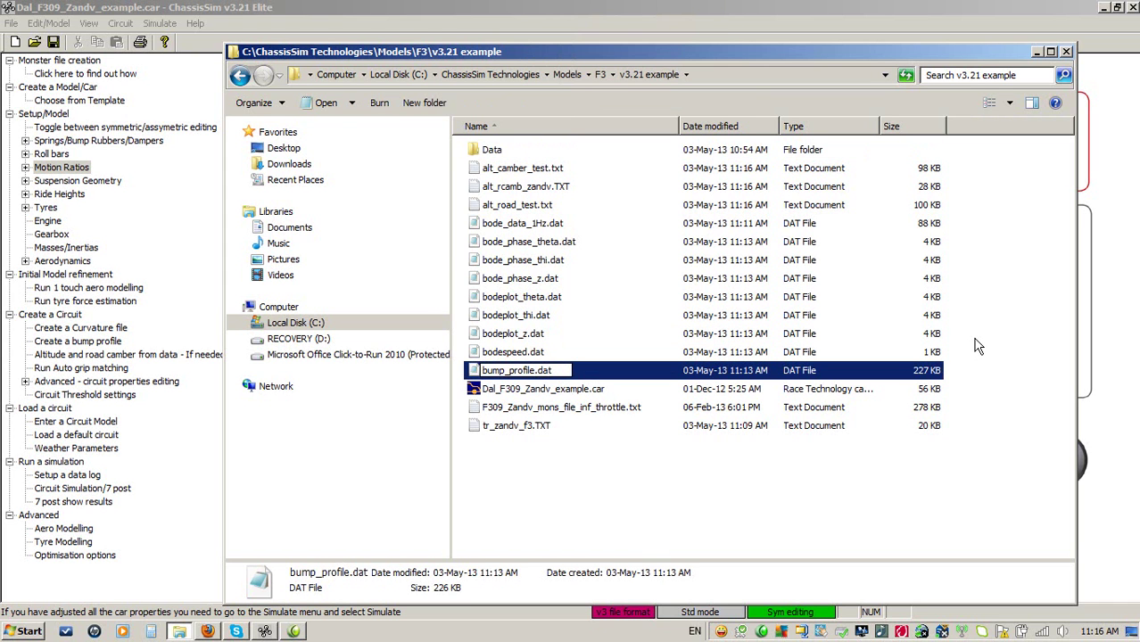
key("BackSpace")
key("BackSpace")
key("BackSpace")
key("BackSpace")
key("BackSpace")
key("BackSpace")
key("BackSpace")
key("BackSpace")
key("BackSpace")
key("BackSpace")
key("BackSpace")
type("p_")
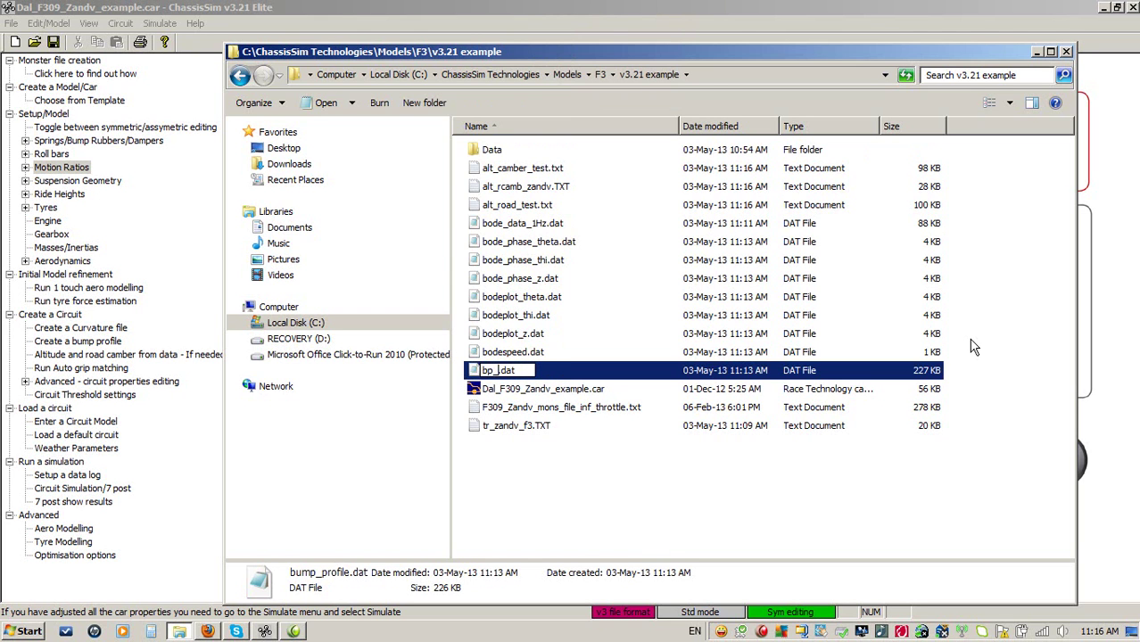
type("zan")
type("n")
key("BackSpace")
type("dv_f3")
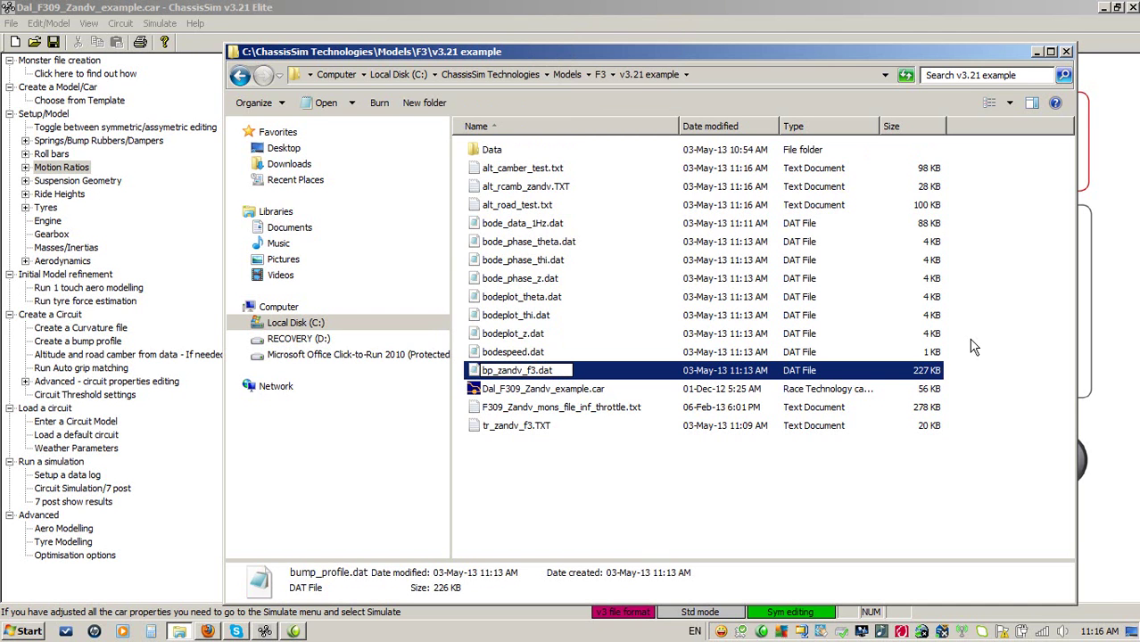
key("Return")
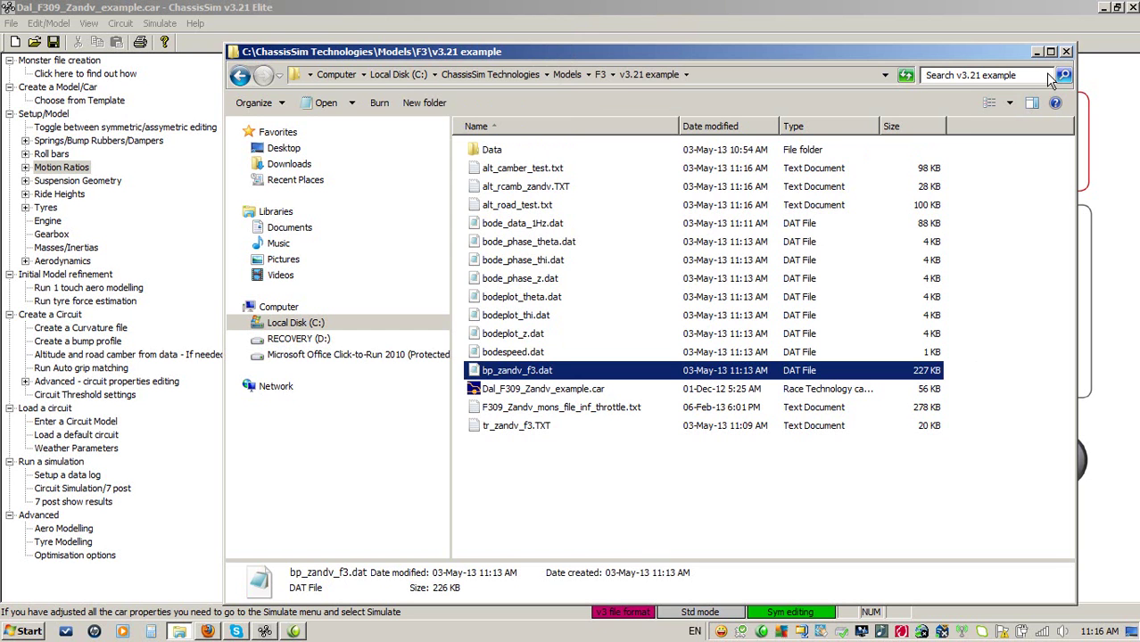
left_click(1037, 52)
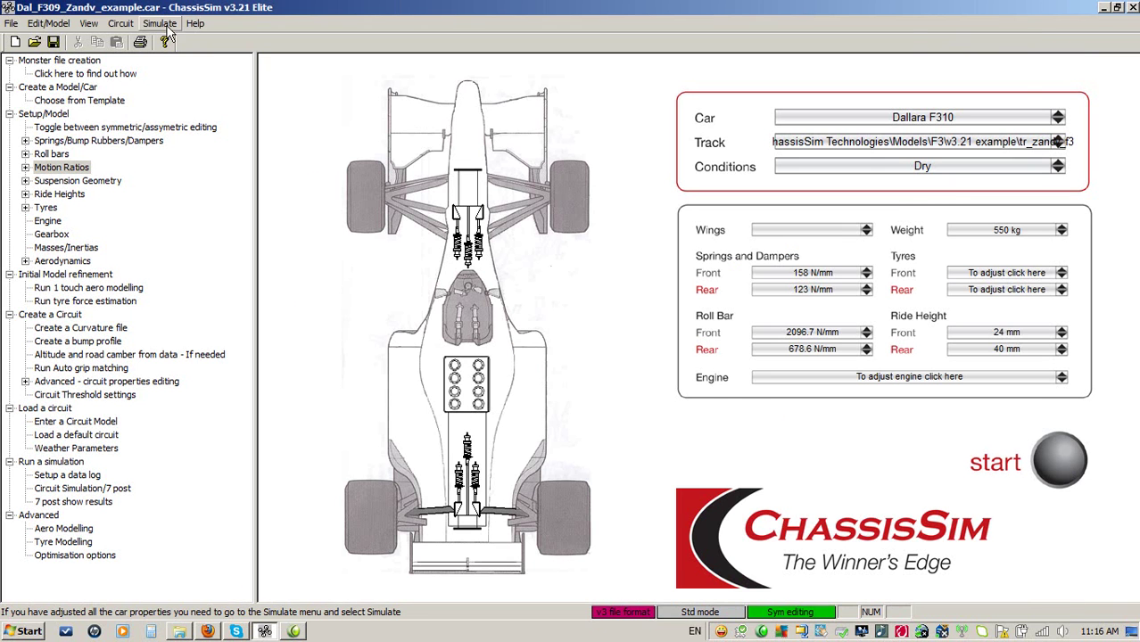
Load tr_zandv_f3.TXT as the circuit's curvature file and bp_zandv_f3.dat as its bump profile in the circuit data
left_click(119, 24)
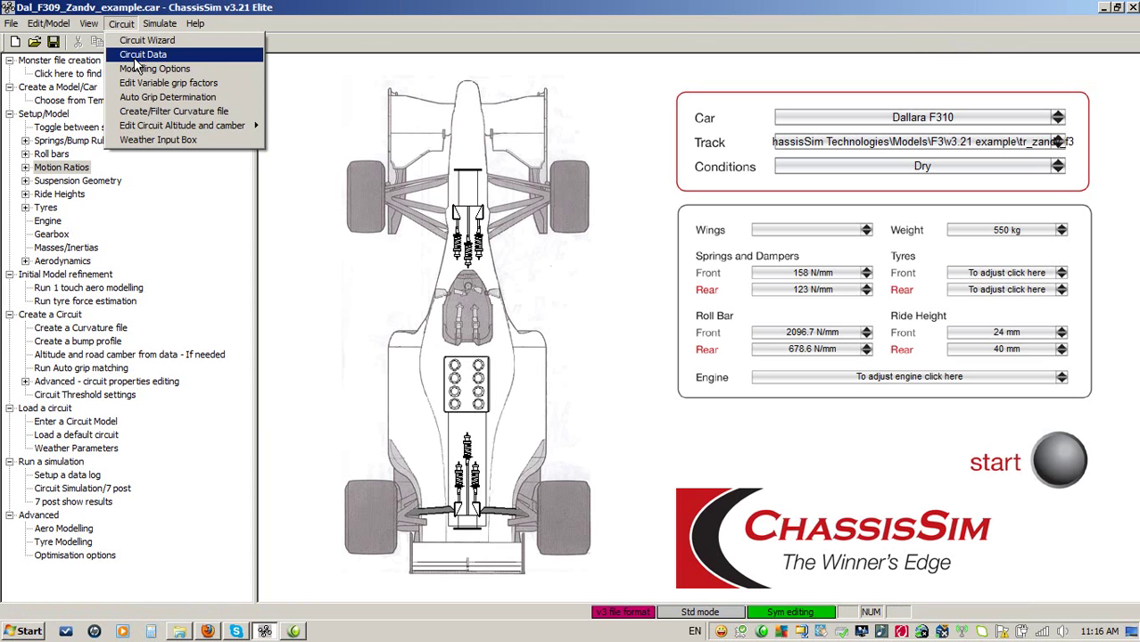
left_click(136, 55)
left_click(382, 229)
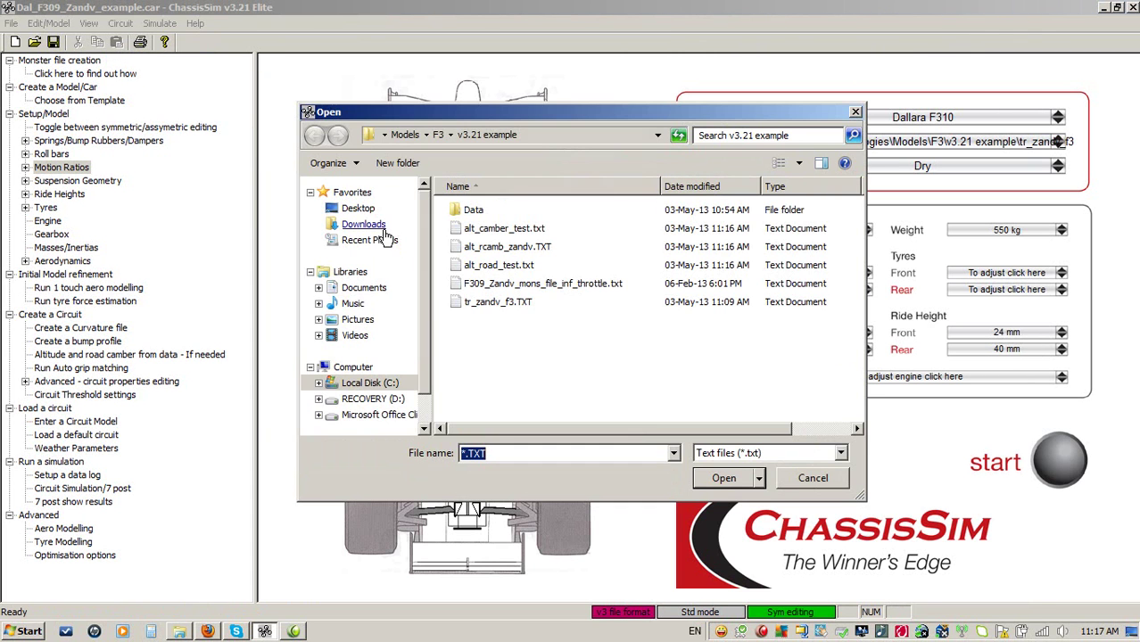
double_click(477, 303)
left_click(424, 253)
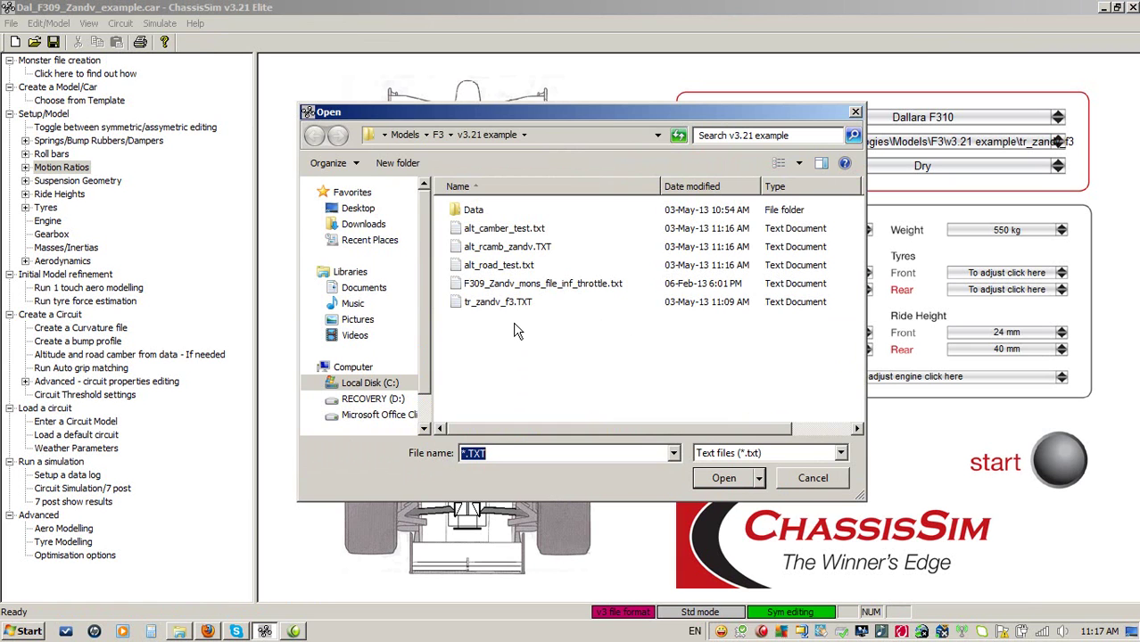
left_click(772, 455)
left_click(776, 479)
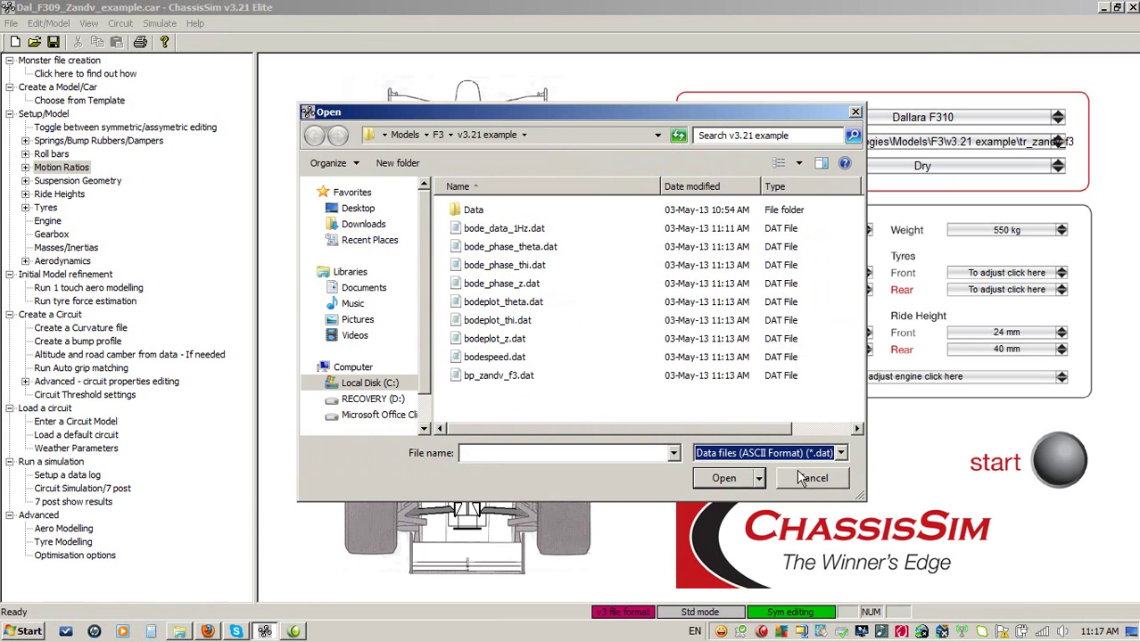
double_click(480, 380)
Import alt_rcamb_zandv.TXT as the circuit's altitude and camber file, enable the use of altitude/camber, and accept the circuit data
left_click(551, 327)
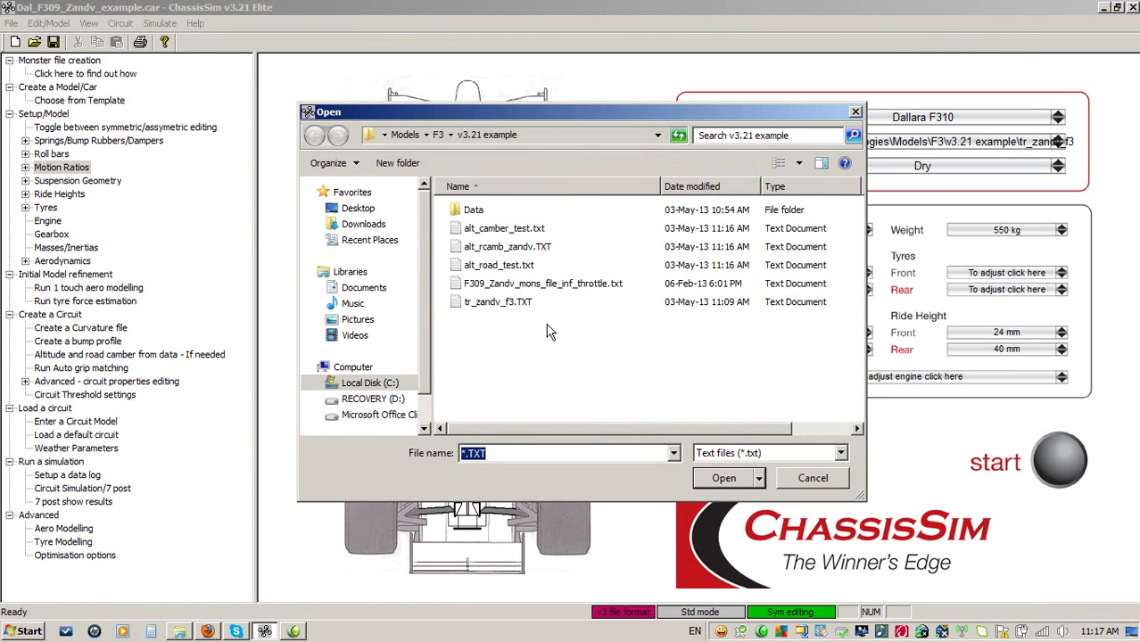
double_click(513, 248)
left_click(382, 329)
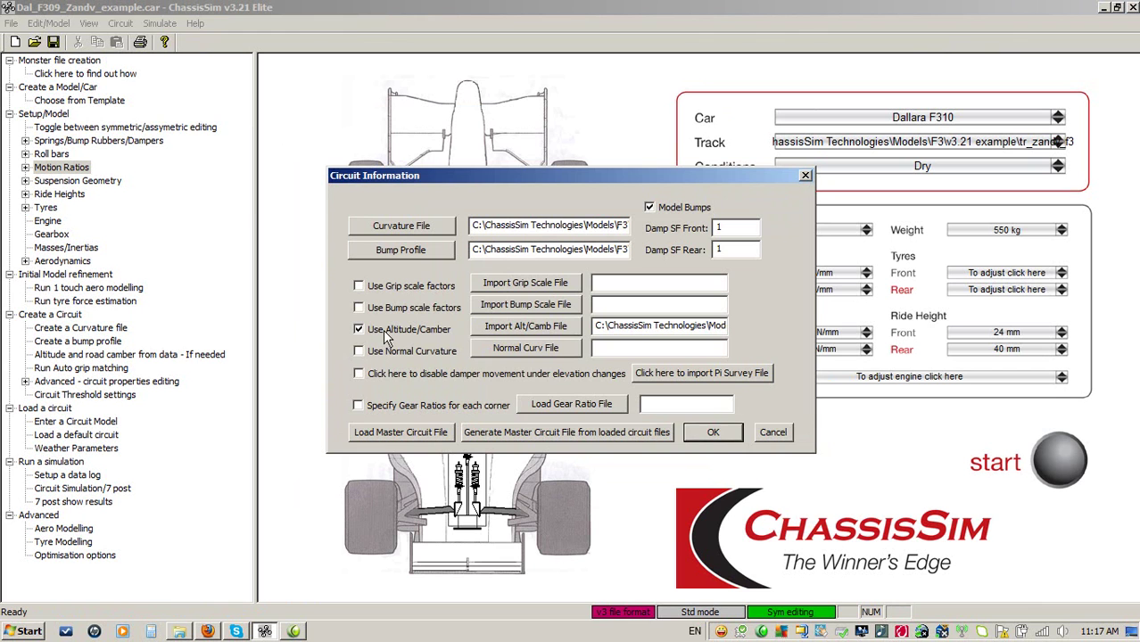
left_click(713, 433)
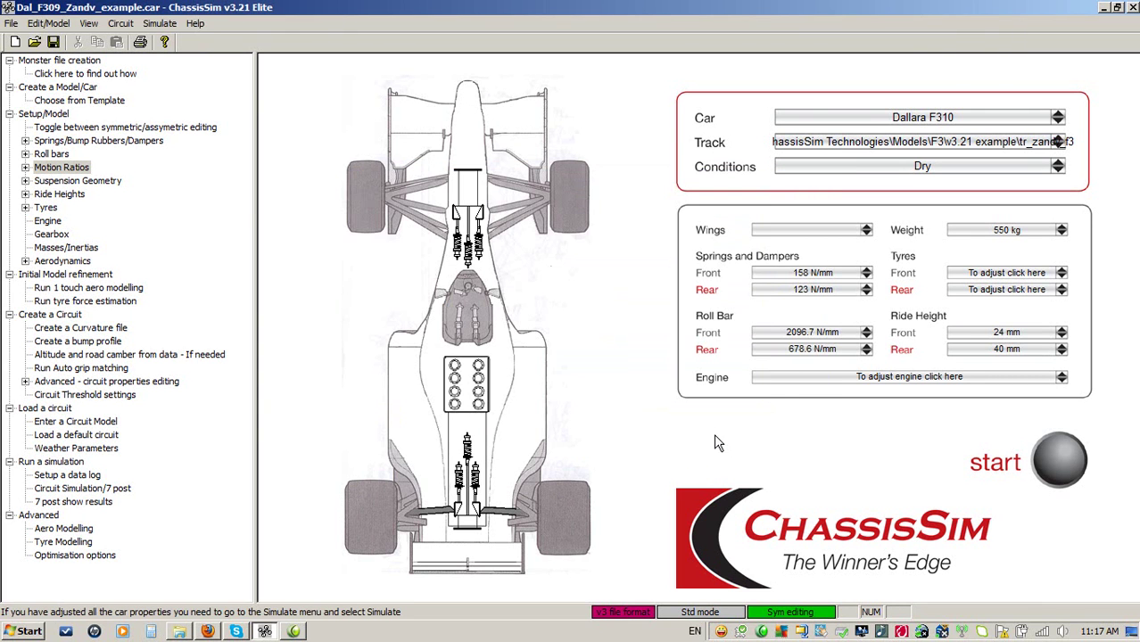
Switch on data logging for the run by entering 1 and choose output platform 4 for Motec
left_click(168, 27)
left_click(173, 40)
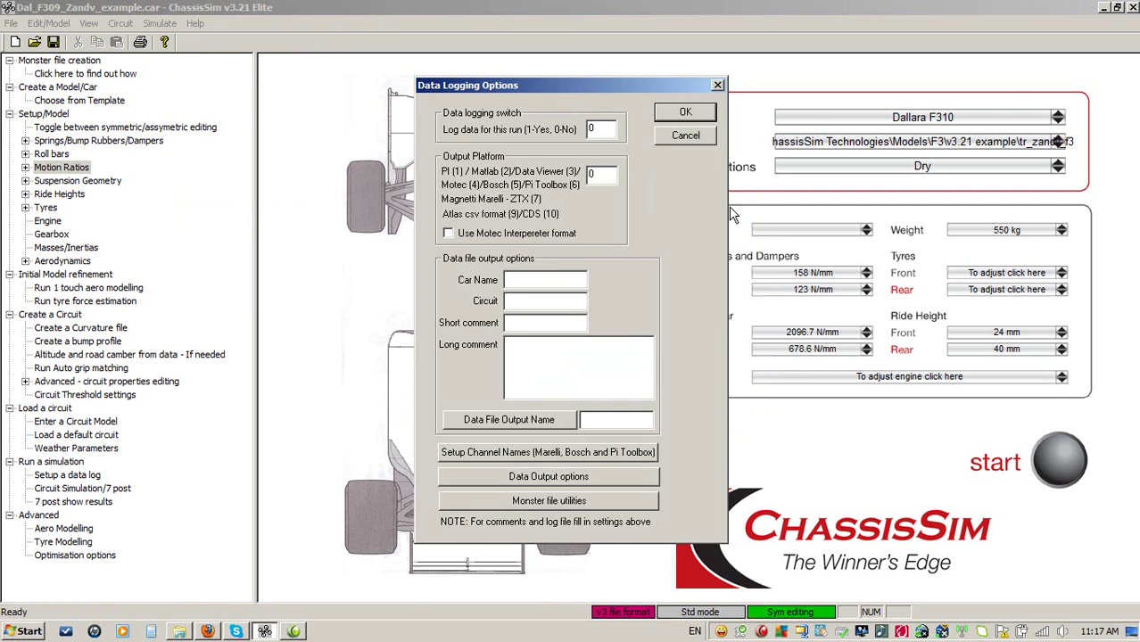
double_click(604, 129)
type("1")
key("Tab")
type("4")
Enter Dal F309 as the log's car name and Zandvoort as its circuit
left_click(528, 280)
type("Dal F309")
key("Tab")
type("Z")
key("BackSpace")
type("Zandvoort")
key("Tab")
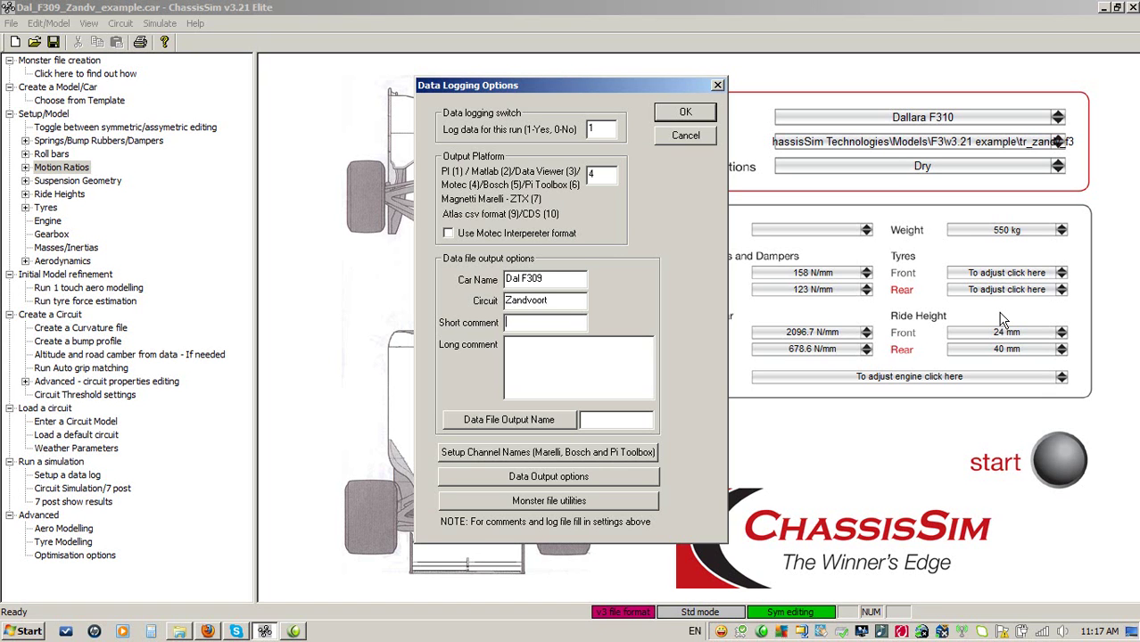
Enter Init bline as both the short comment and the long comment of the data log
type("Init bline")
key("Tab")
type("IU")
key("BackSpace")
key("BackSpace")
type("Init bline")
Set the data file output to a Motec log named f309_init_bline in the Data folder and accept the data logging options
left_click(497, 427)
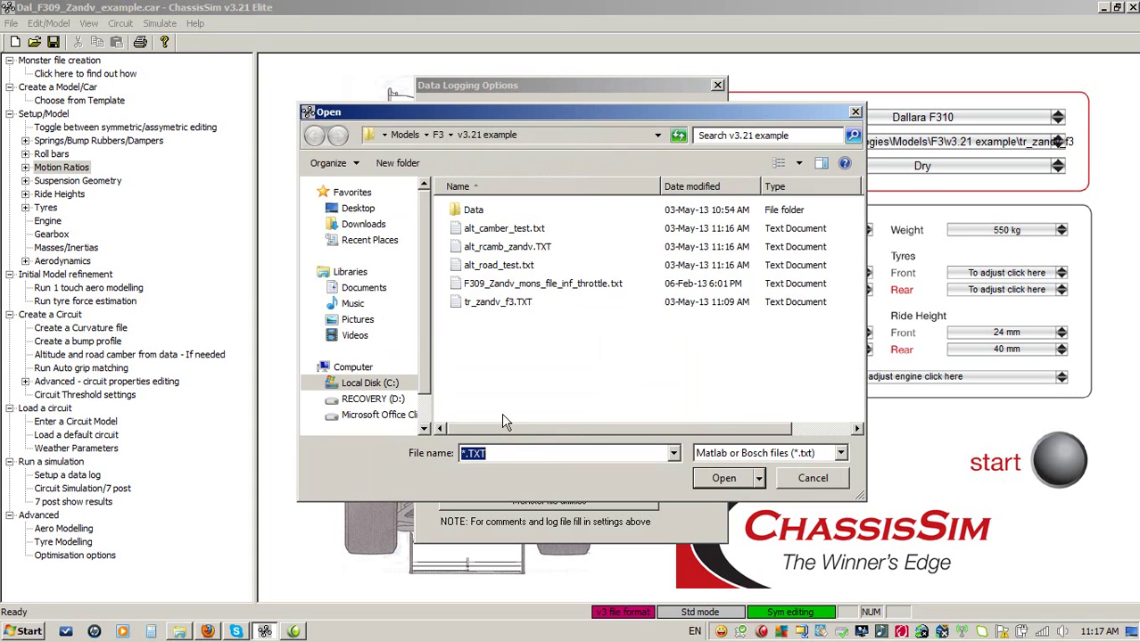
left_click(484, 212)
double_click(482, 213)
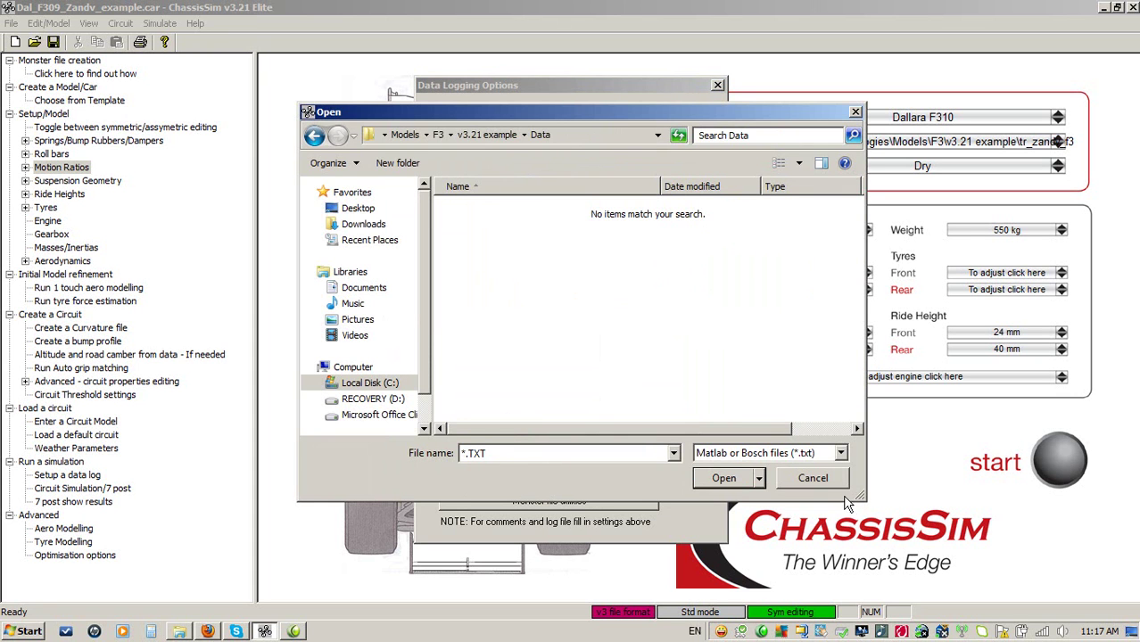
left_click(807, 455)
left_click(798, 495)
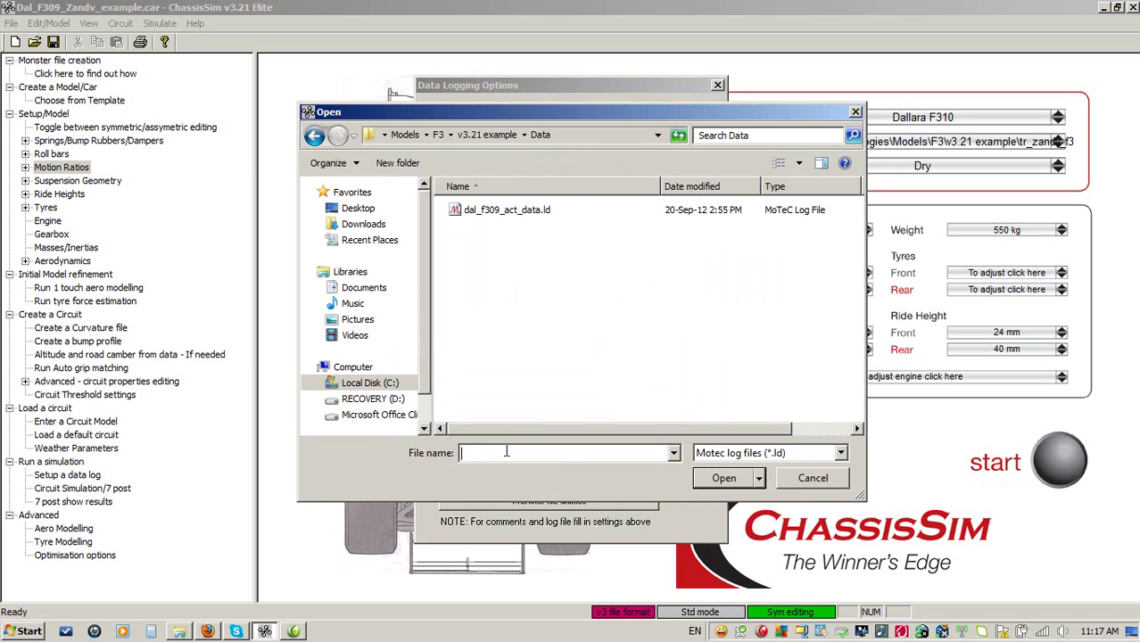
type("f309_init_bline")
key("Return")
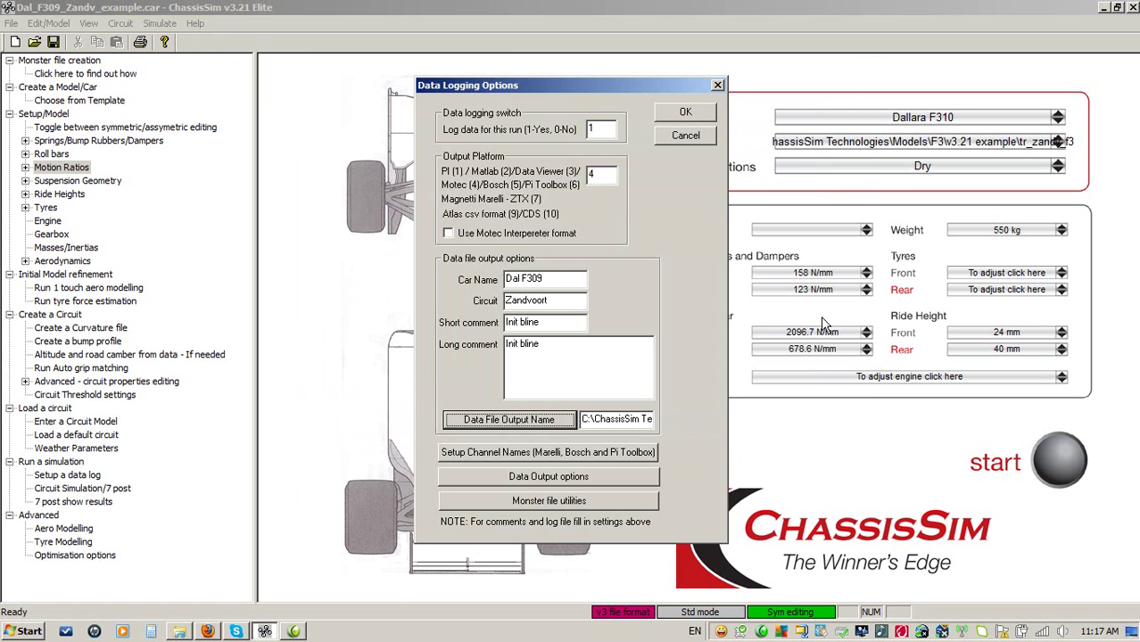
left_click(694, 127)
Run the circuit simulation from corner 1 with data export on, and dismiss the completion notices
left_click(1053, 471)
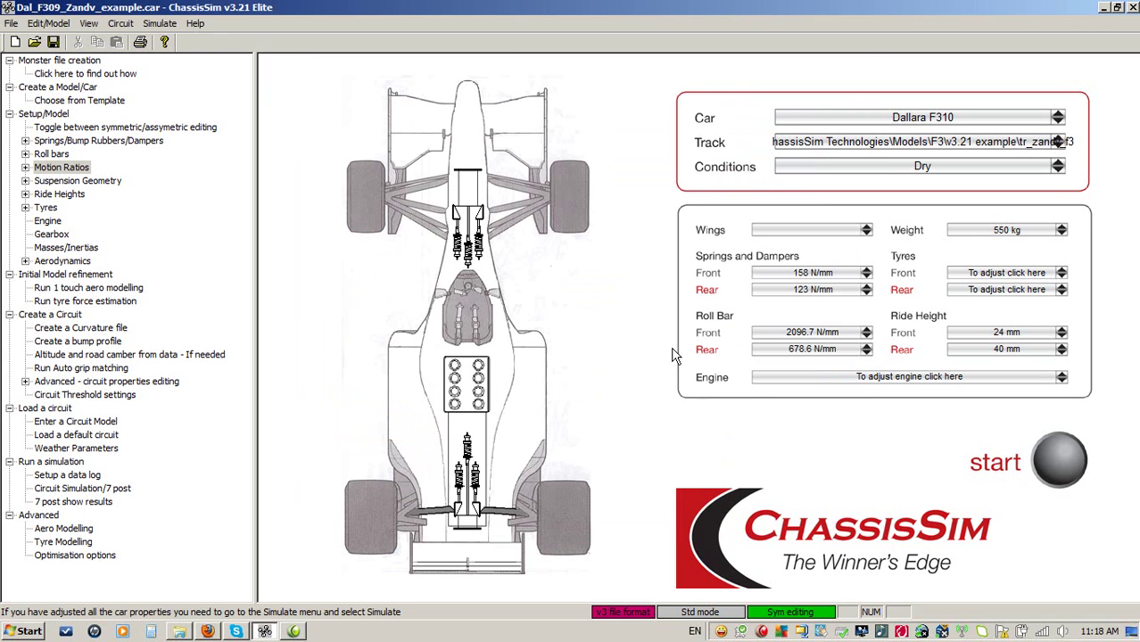
left_click(569, 159)
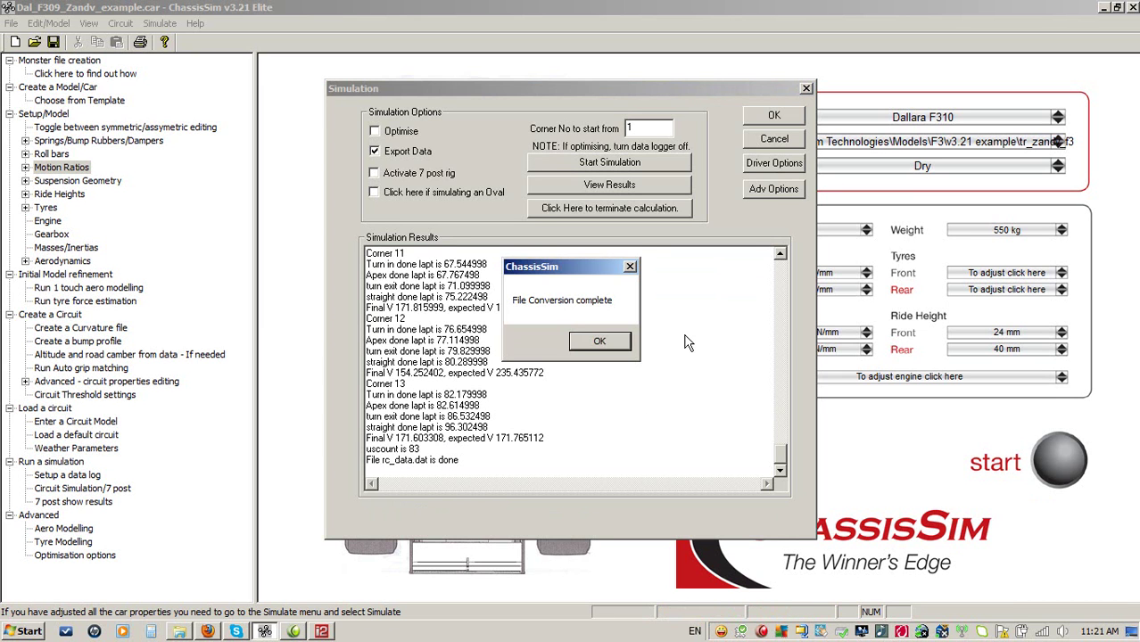
left_click(583, 343)
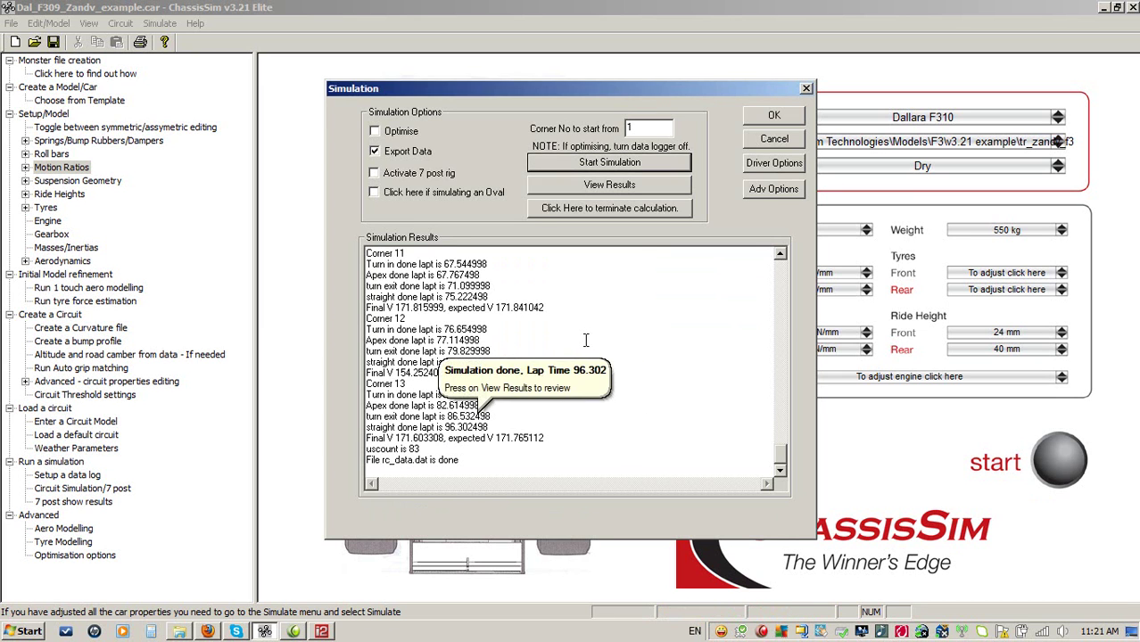
left_click(587, 398)
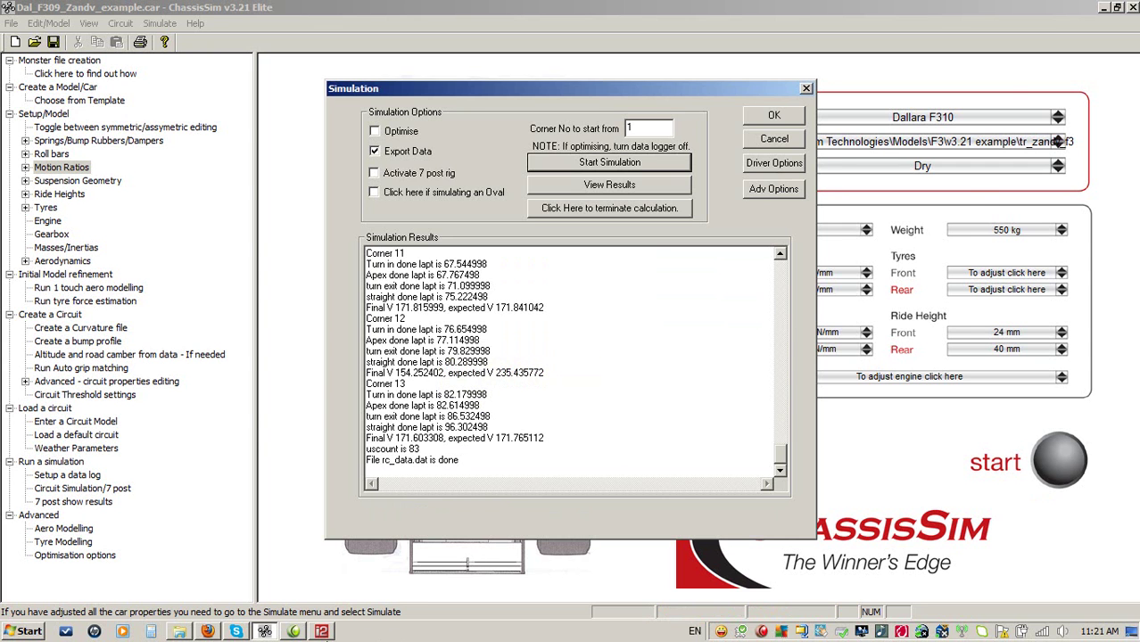
Switch to MoTeC i2 Pro and open the Init bline log file from the v3.21 example Data folder
left_click(327, 632)
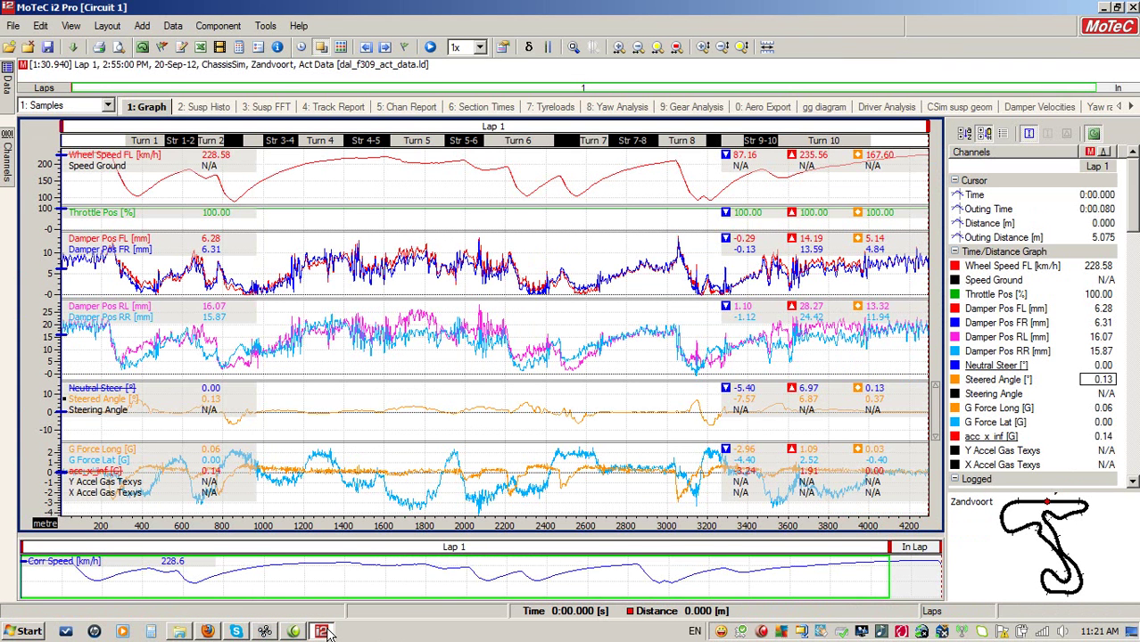
left_click(7, 48)
left_click(403, 119)
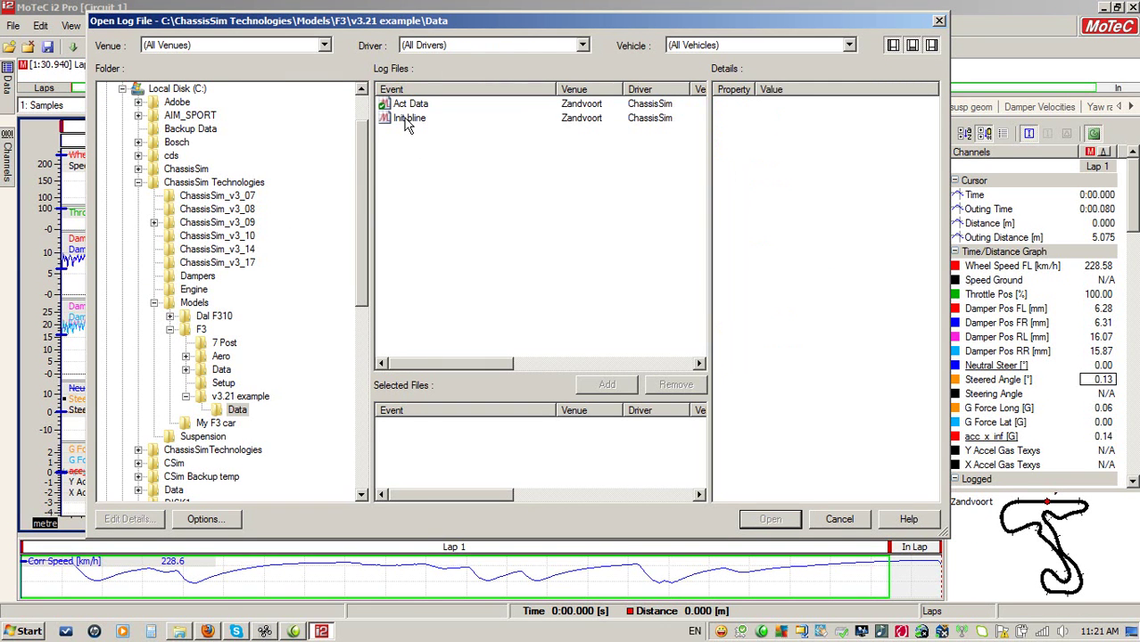
left_click(606, 384)
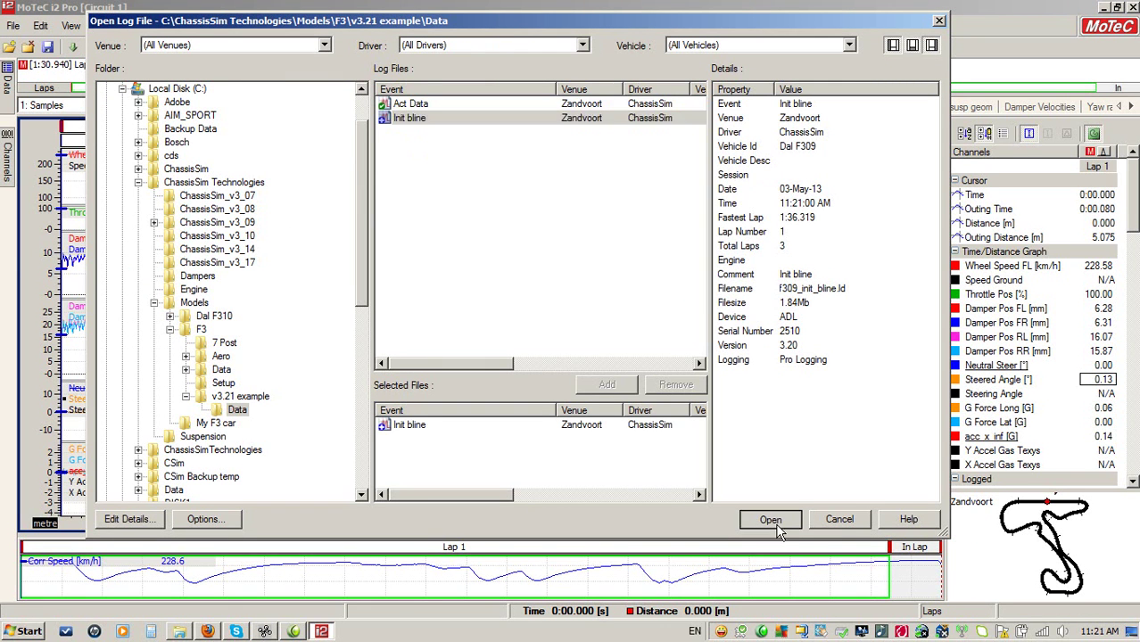
left_click(770, 519)
Make Lap 1 of Act Data the main lap and overlay Lap 1 of Init bline on it
mouse_move(3, 85)
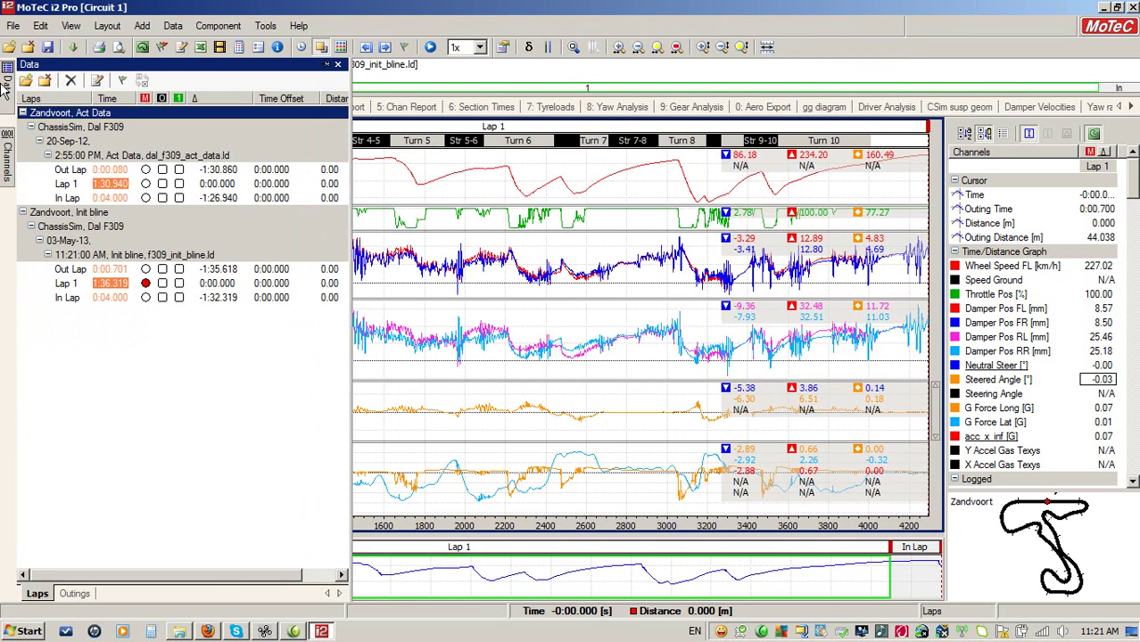
left_click(146, 183)
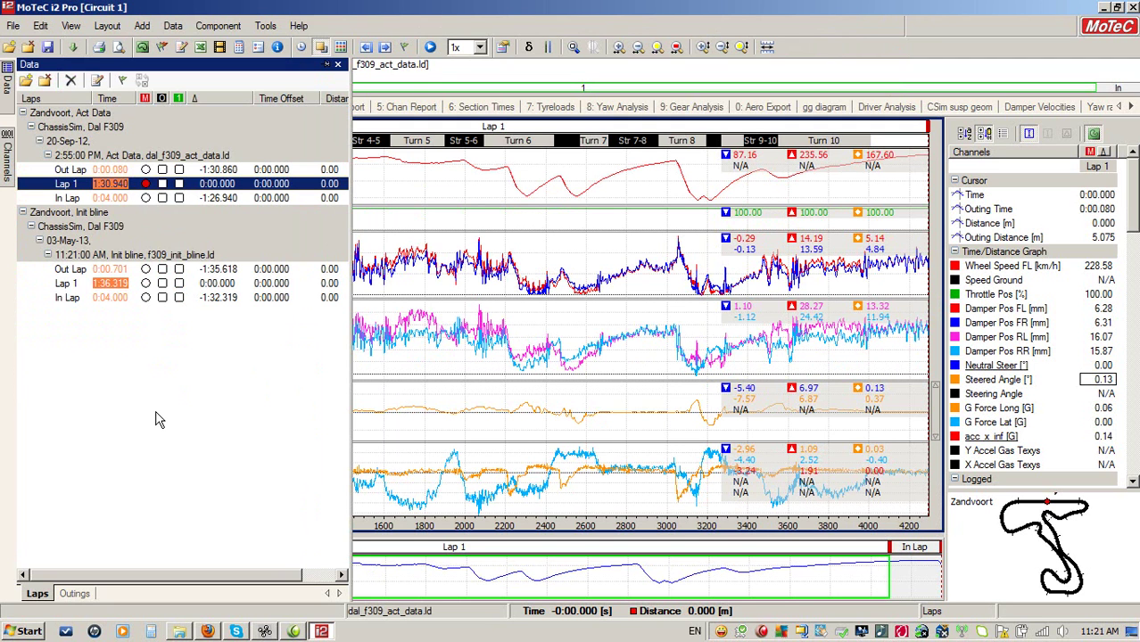
left_click(161, 282)
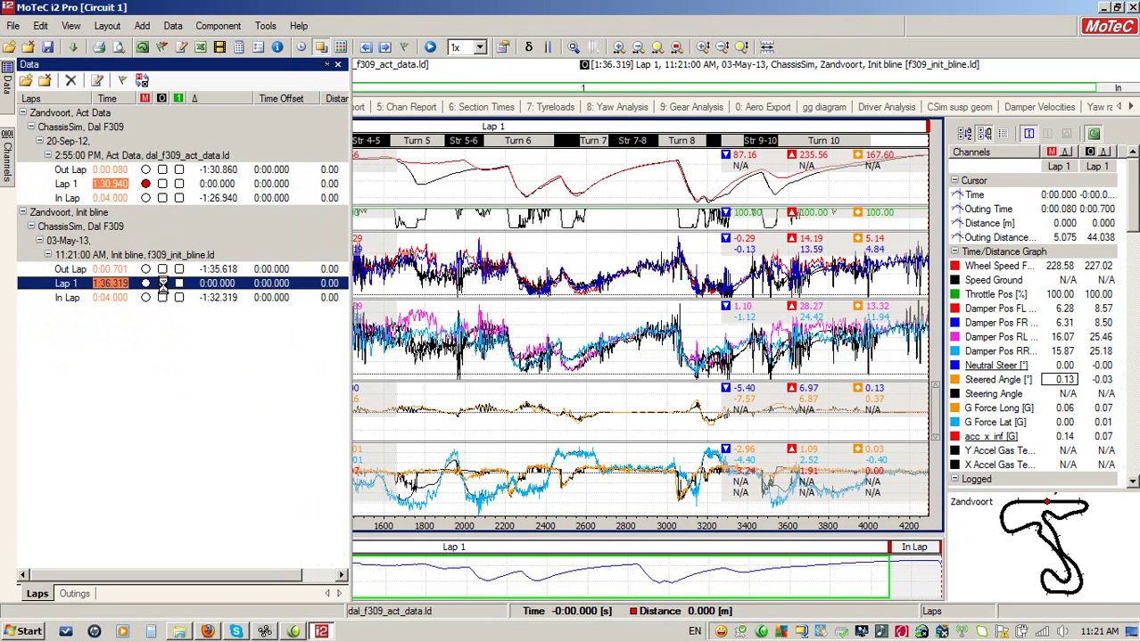
Compare the two laps' speed traces around Turn 5 and straight 9-10, and their damper velocity histograms
left_click(489, 187)
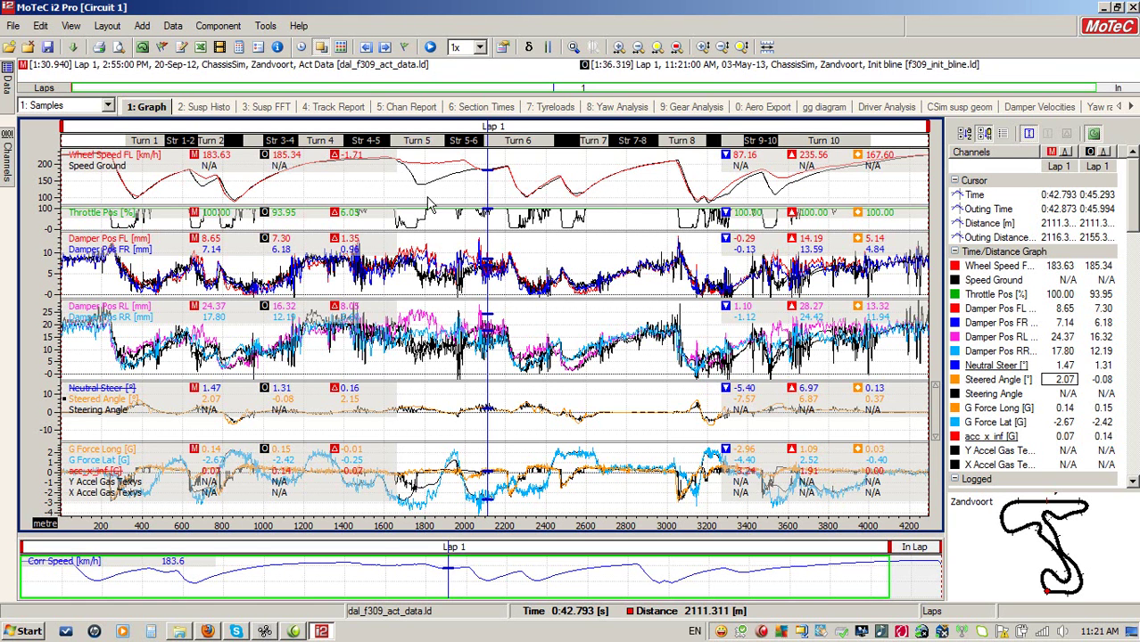
left_click(393, 198)
left_click(767, 178)
left_click_drag(767, 178, 788, 179)
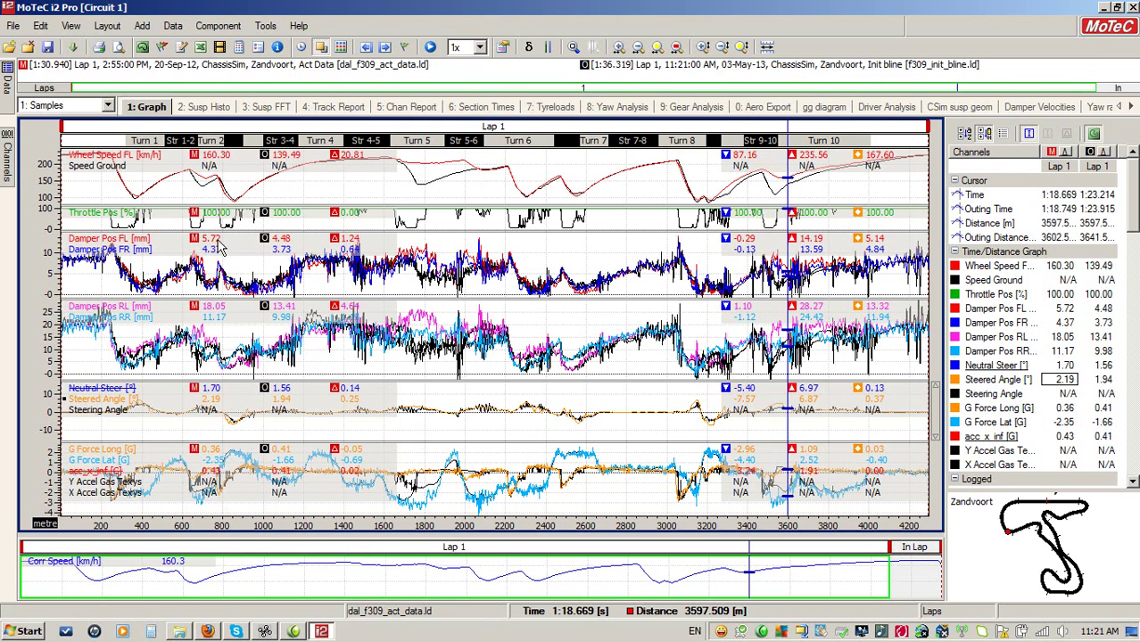
left_click(204, 107)
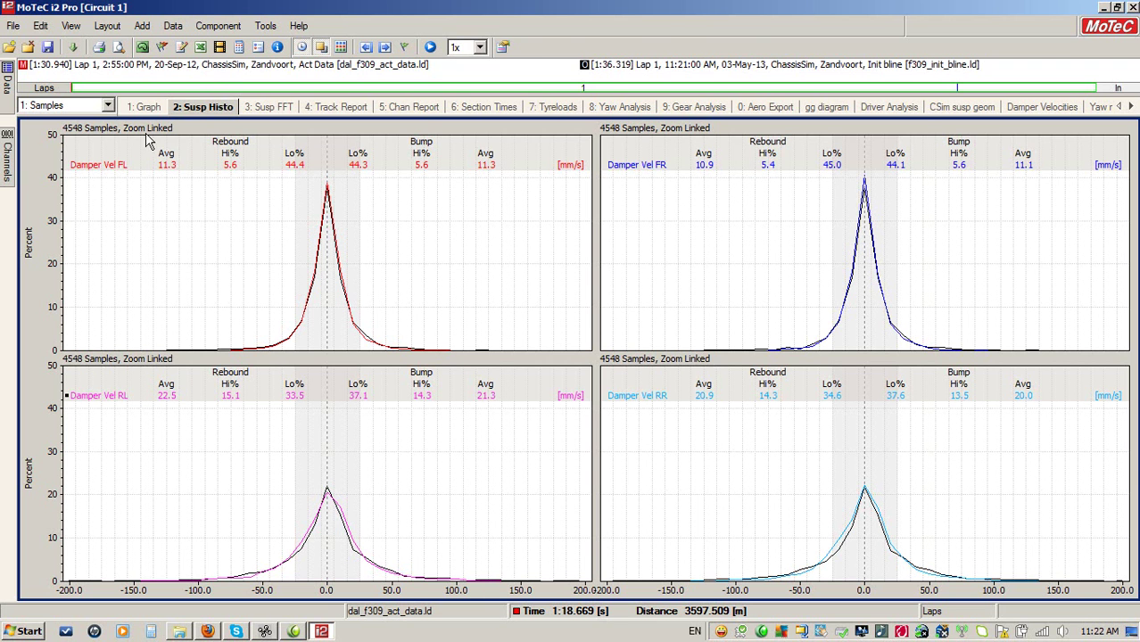
left_click(138, 108)
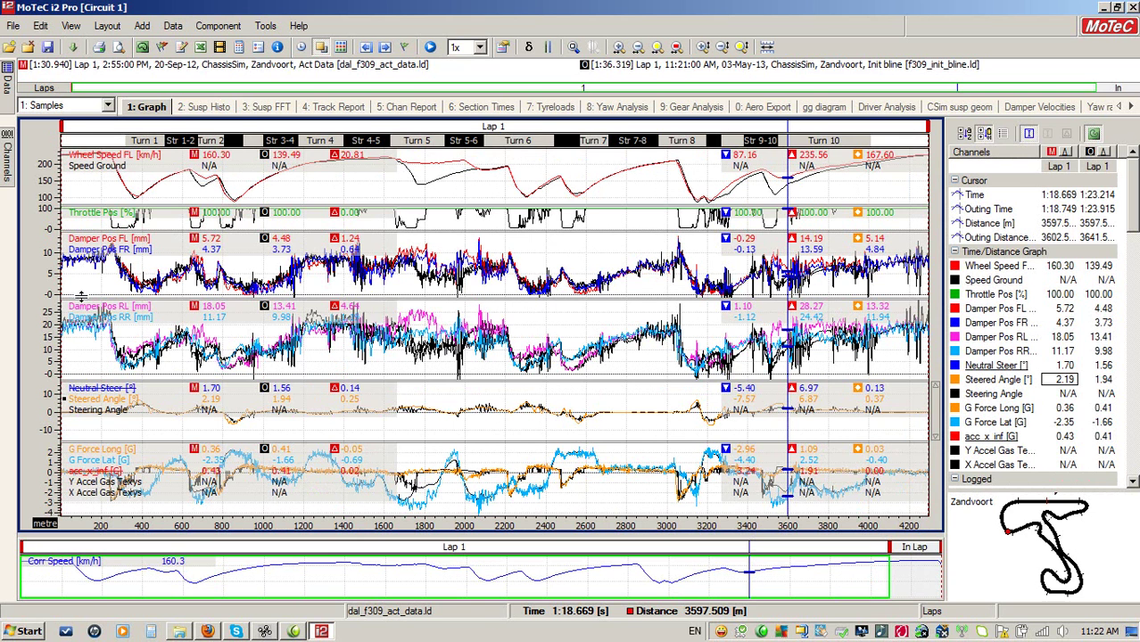
Examine the damper traces from the lap's start through Turn 1 and the speed difference through Turn 5
left_click_drag(96, 294, 205, 287)
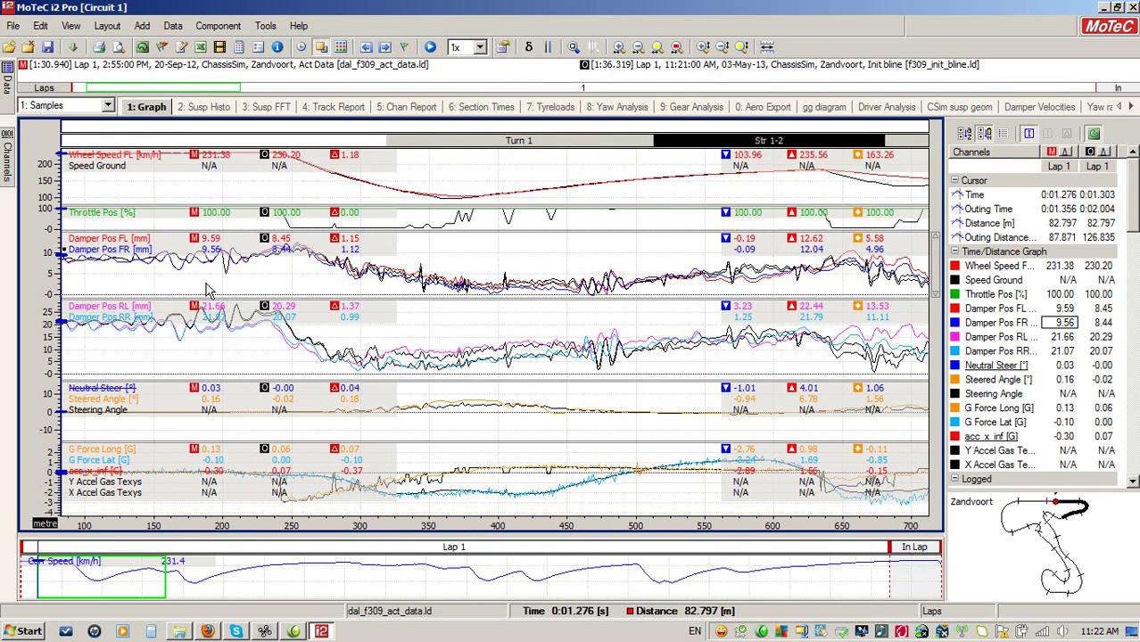
key("Escape")
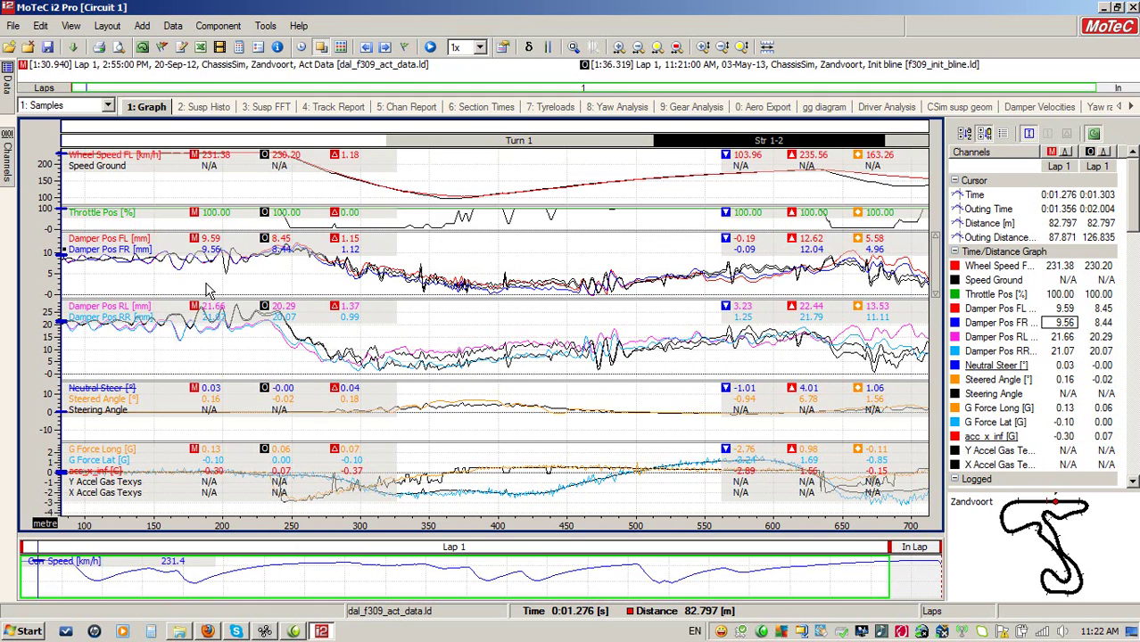
left_click_drag(400, 186, 424, 191)
left_click_drag(786, 207, 780, 211)
left_click_drag(372, 192, 463, 194)
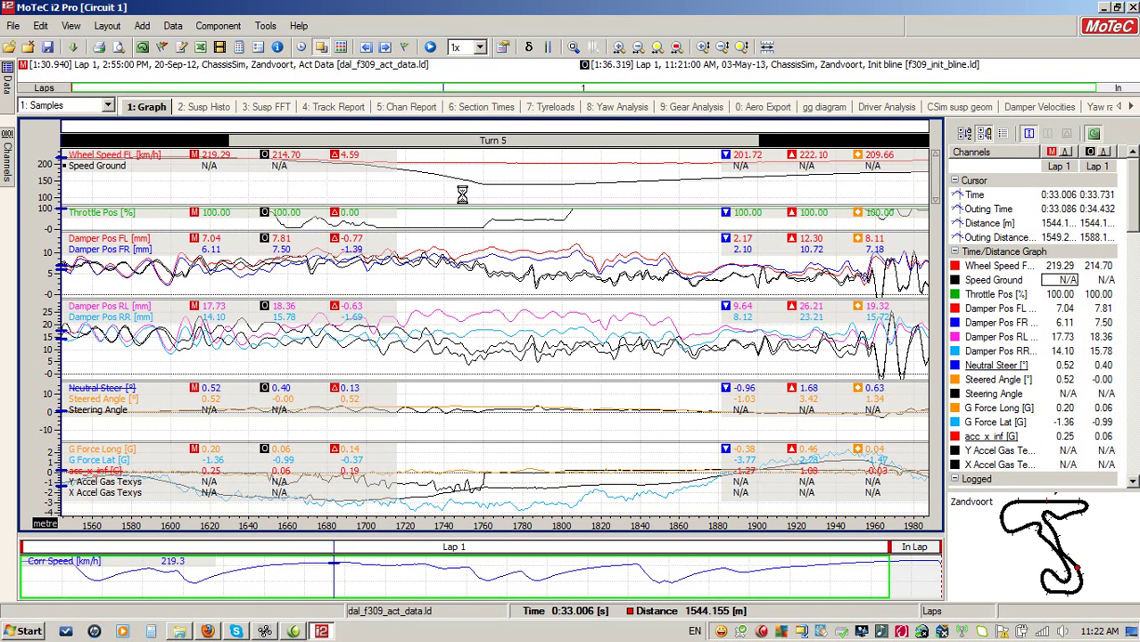
scroll(463, 202, "down", 4)
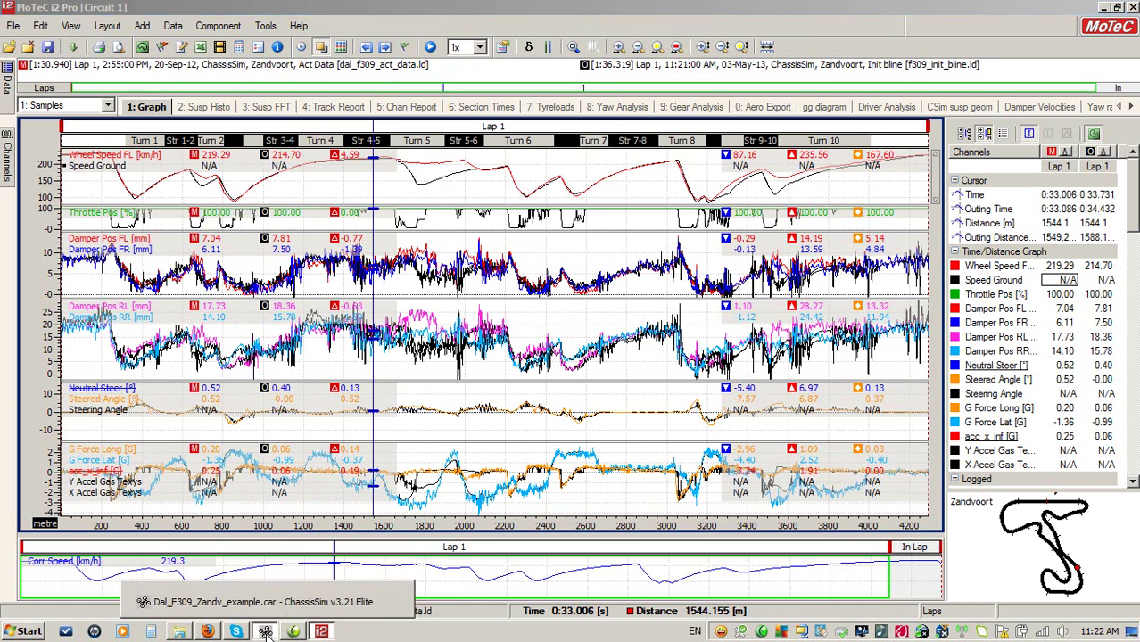
Switch to ChassisSim and open the simulation's advanced modelling options
left_click(265, 631)
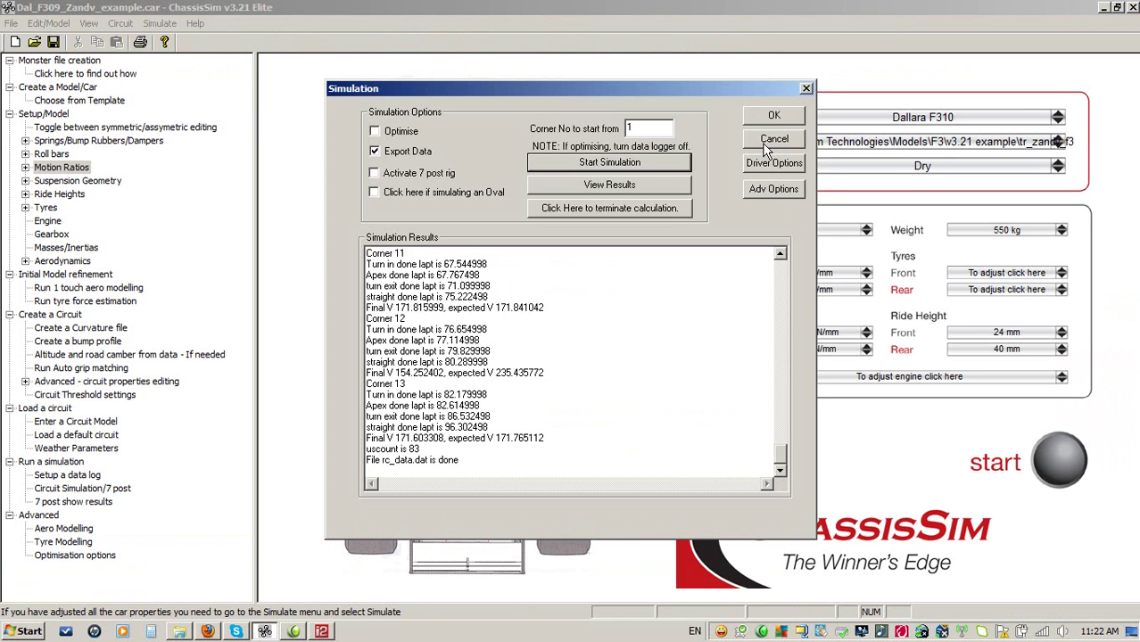
left_click(773, 190)
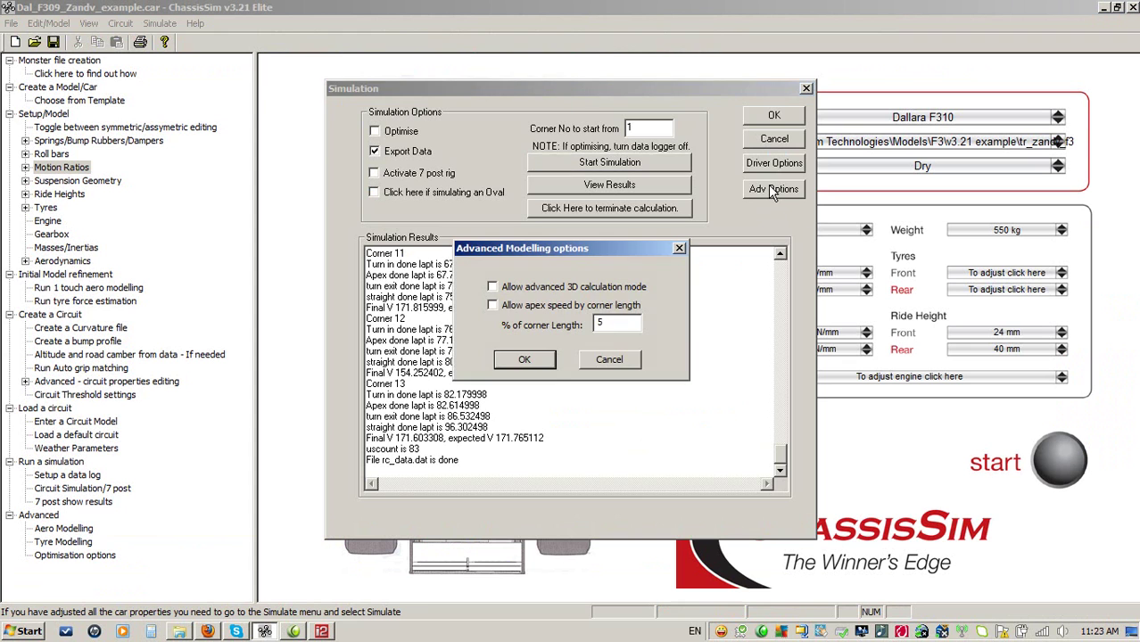
Switch to MoTeC i2 Pro and recheck the speed differences at Turn 5, straight 9-10 and Turn 2
left_click(322, 631)
mouse_move(405, 191)
left_mouse_down()
mouse_move(396, 191)
mouse_move(425, 191)
left_mouse_up()
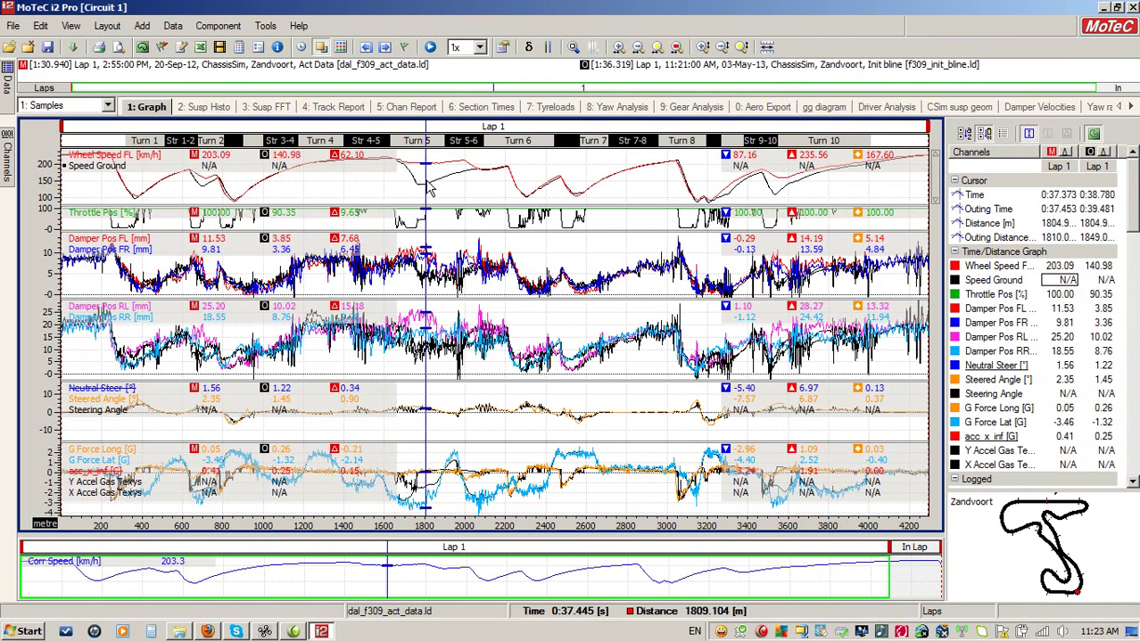
left_click_drag(772, 192, 783, 192)
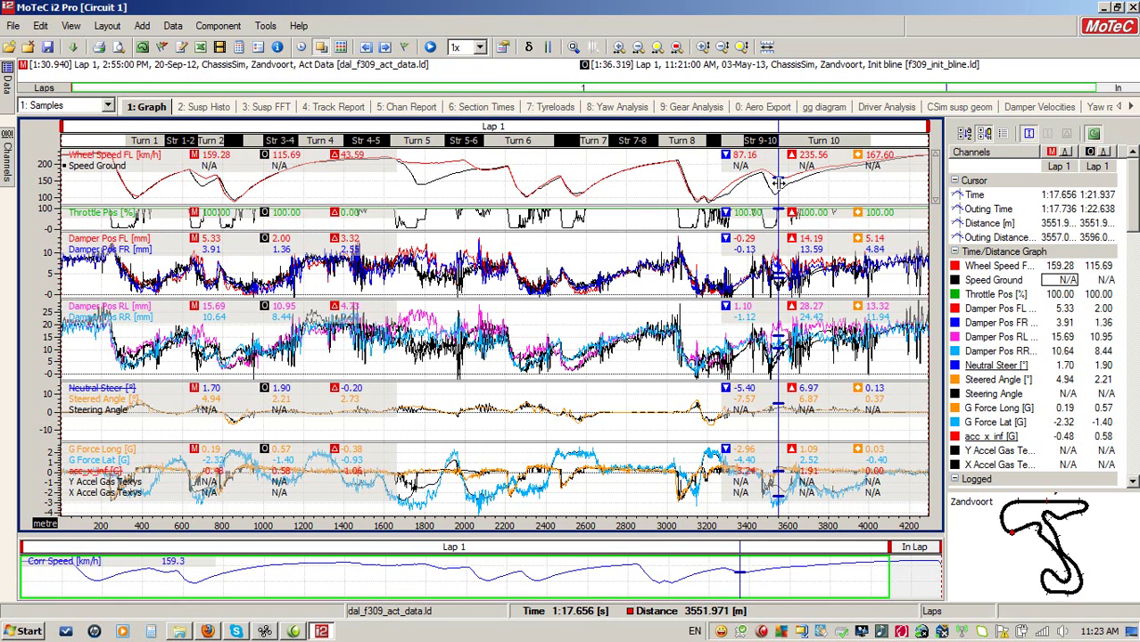
left_click(185, 183)
left_click_drag(189, 183, 202, 181)
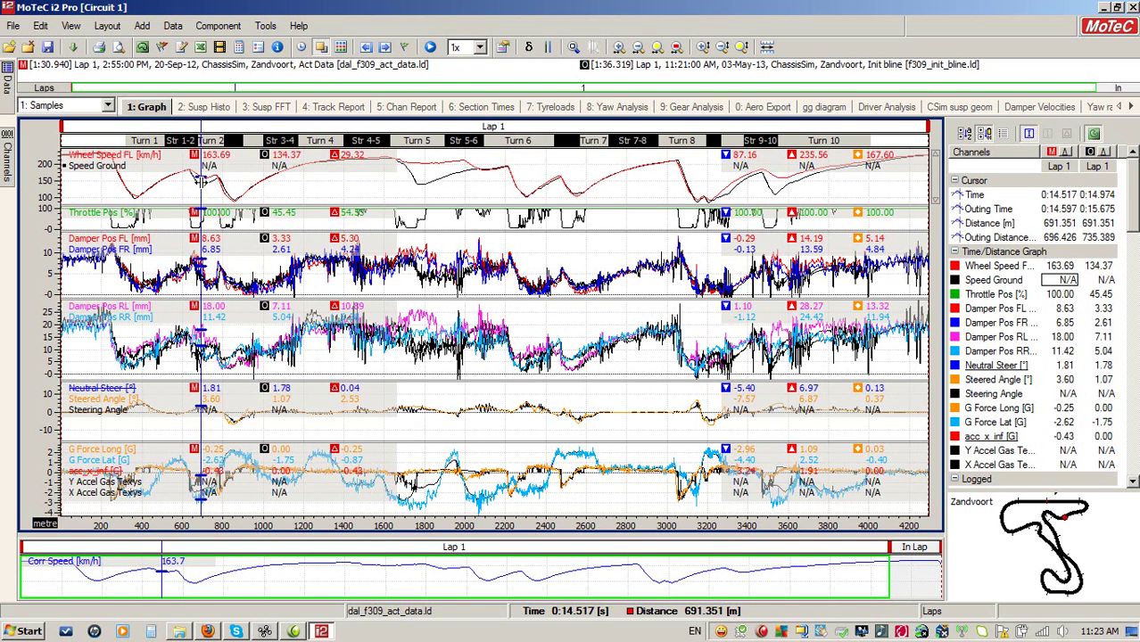
Back in ChassisSim, allow apex speed by corner length at 5% of corner length, accept the options, and close the simulation window
left_click(265, 631)
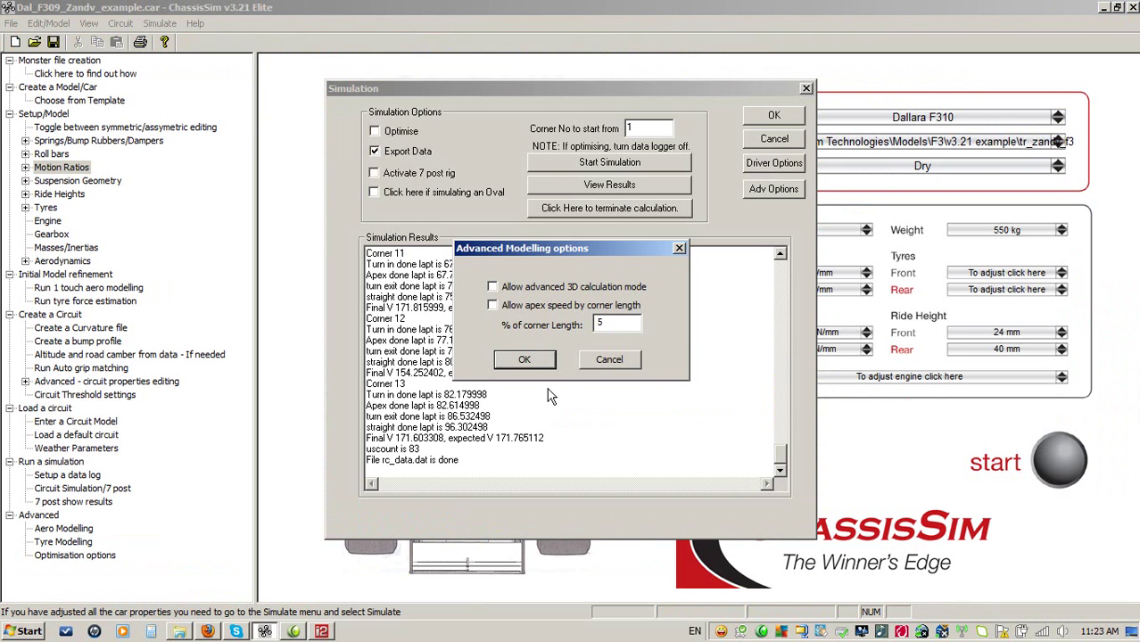
left_click(525, 308)
left_click(525, 360)
left_click(777, 140)
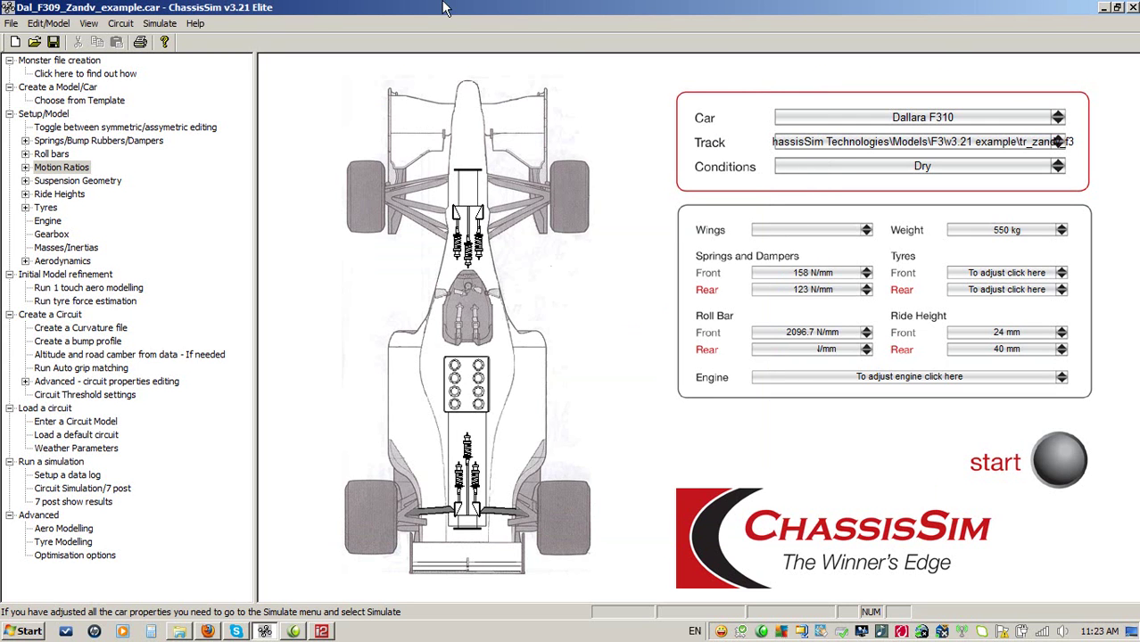
Change both the short comment and the long comment of the data log to Apex tol 5%
left_click(159, 25)
left_click(165, 42)
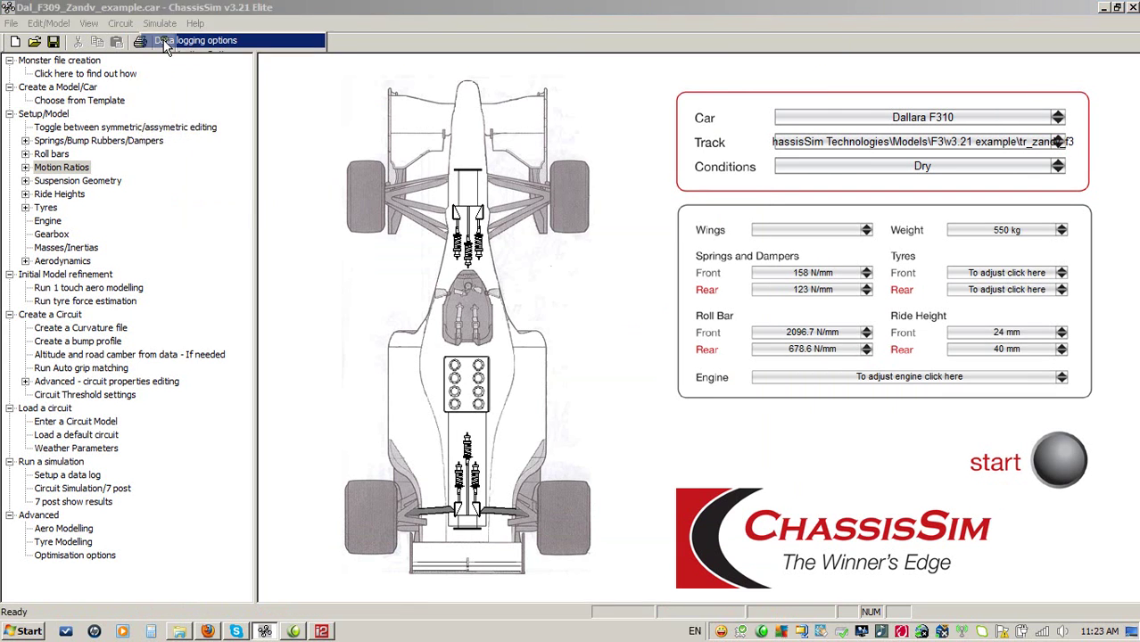
left_click_drag(549, 320, 505, 322)
key("BackSpace")
type("A")
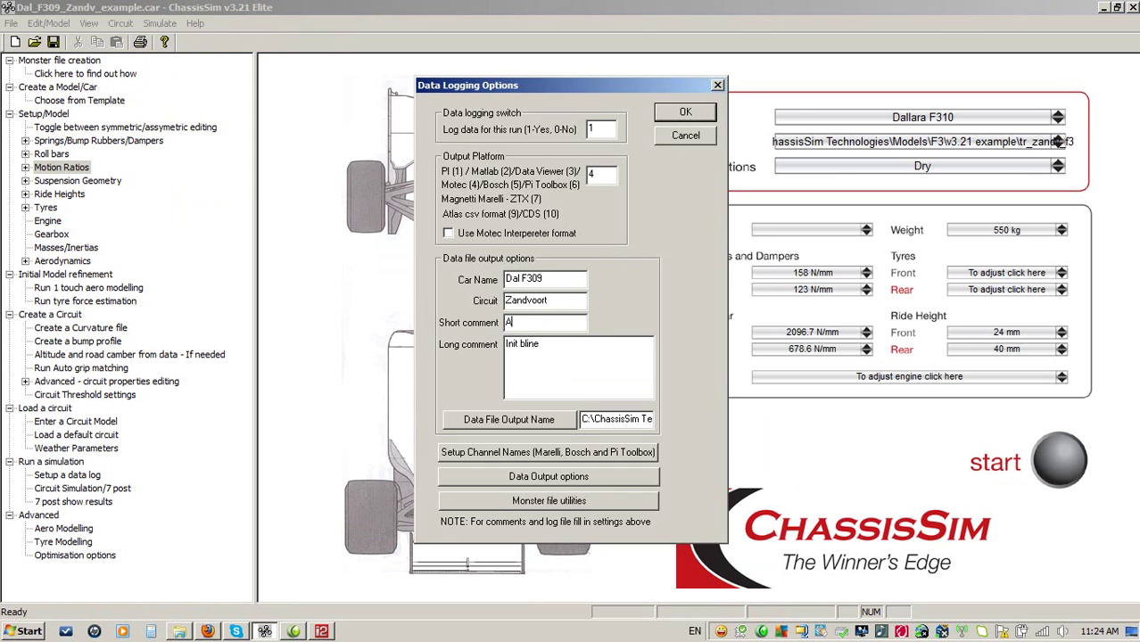
type("pex tol 5%")
left_click_drag(555, 323, 326, 308)
key("ctrl+c")
left_click_drag(575, 350, 505, 345)
key("ctrl+v")
Replace init_bline in the data file output name with apex_tol_5_pct and accept the data logging options
left_click(630, 418)
key("Right")
key("Right")
key("Right")
key("Right")
key("Right")
key("Right")
key("Right")
key("Right")
key("Right")
key("Right")
key("Right")
key("Right")
key("Right")
key("Right")
key("Right")
key("Right")
key("Right")
key("Right")
key("Right")
key("Right")
key("Right")
key("Right")
key("Right")
key("Right")
key("Right")
key("Right")
key("Right")
key("Right")
key("Right")
key("Right")
key("Right")
key("Right")
key("Right")
key("Right")
key("Right")
key("Right")
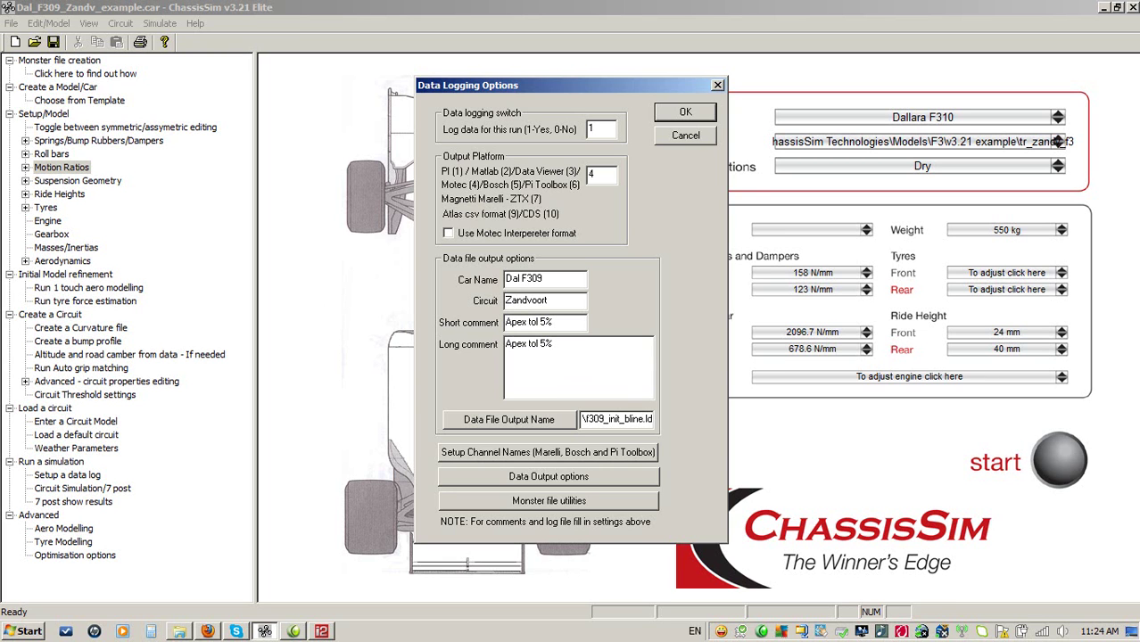
key("BackSpace")
key("BackSpace")
key("BackSpace")
key("BackSpace")
key("BackSpace")
key("BackSpace")
key("BackSpace")
key("BackSpace")
key("BackSpace")
key("BackSpace")
type("apex_tol_5_pct")
key("Return")
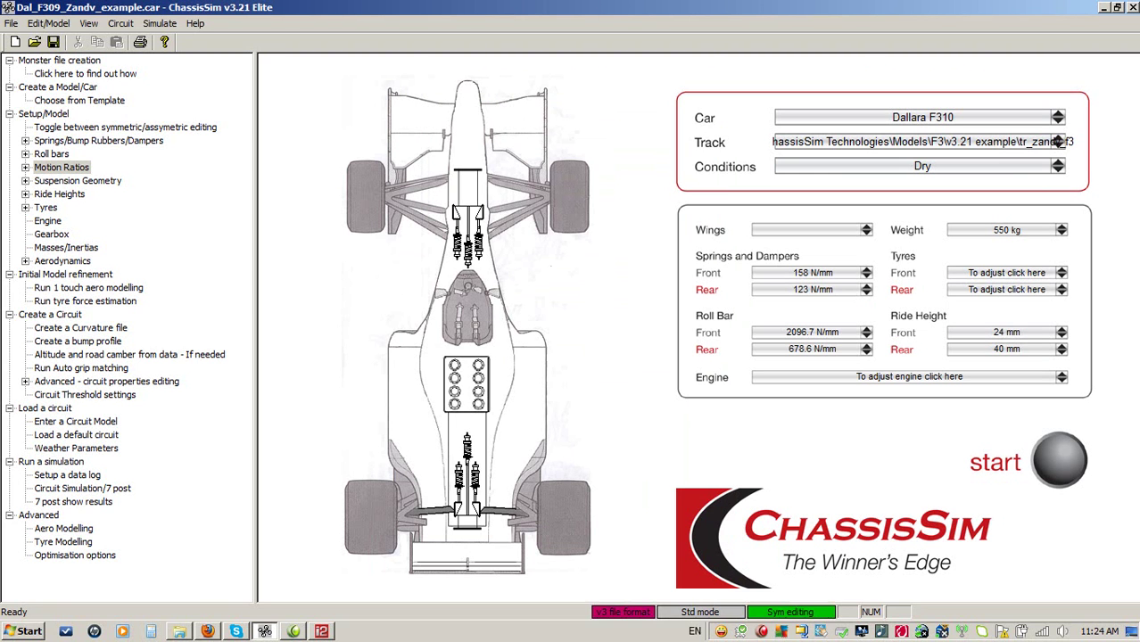
Rerun the circuit simulation from corner 1 with the 5% apex tolerance enabled and data export on
left_click(1058, 462)
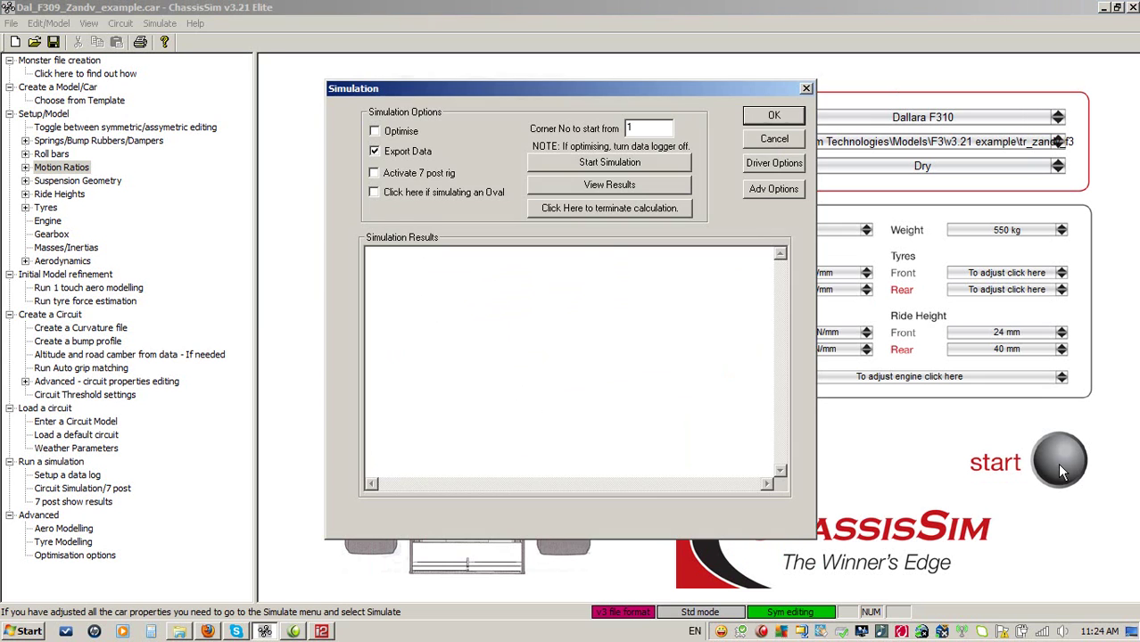
left_click(591, 164)
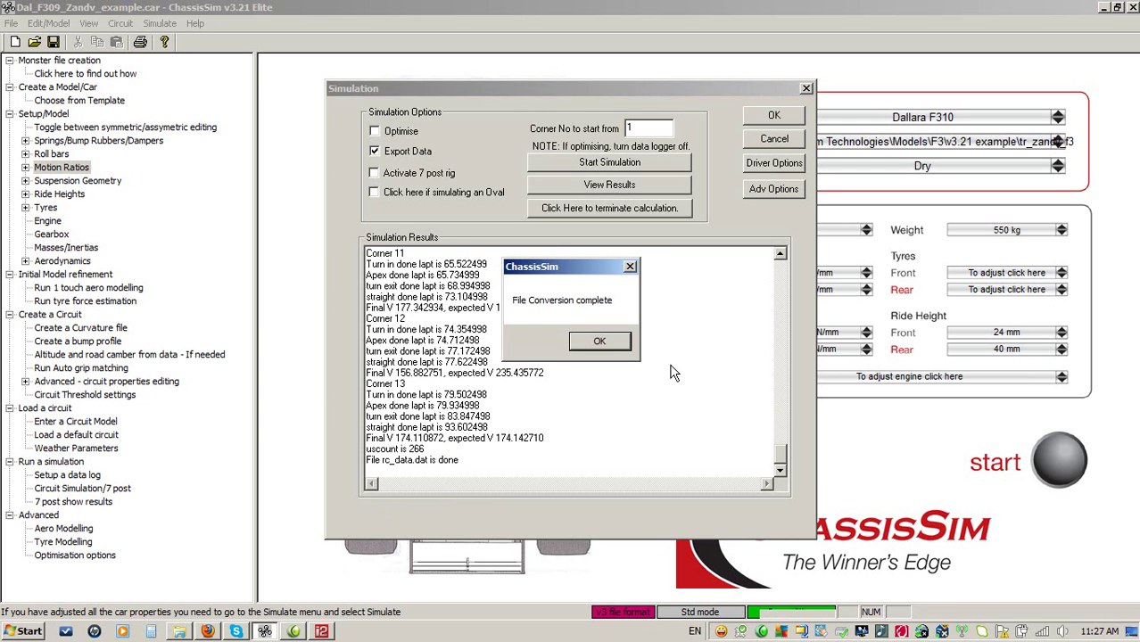
Dismiss the file conversion notice and review the apex speeds for each turn in the simulation results
left_click(602, 344)
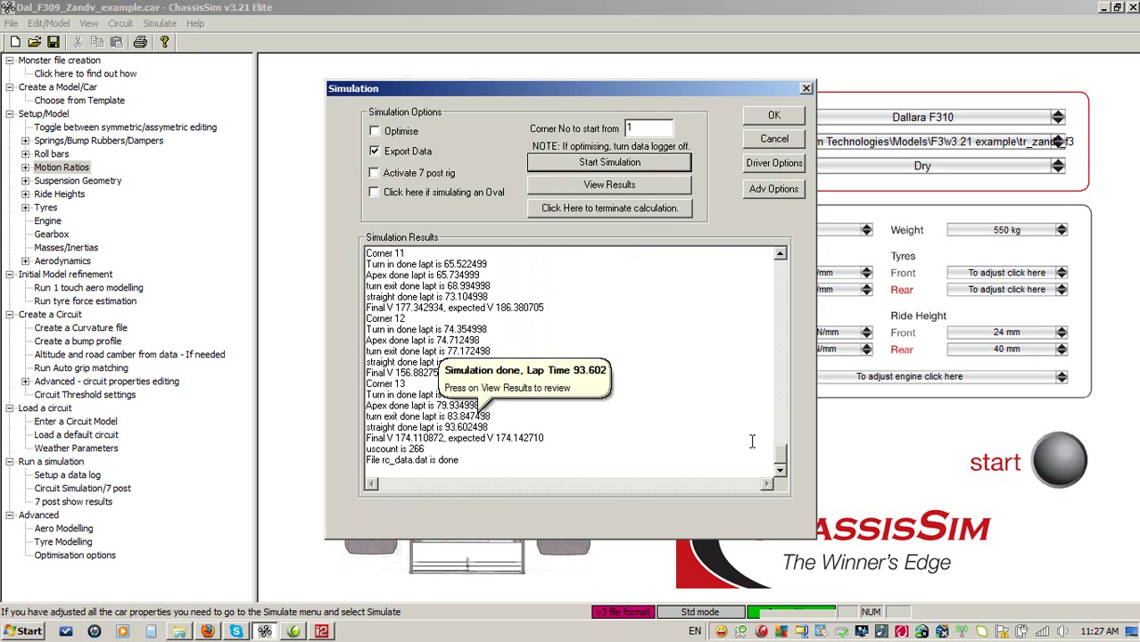
left_click_drag(781, 461, 779, 312)
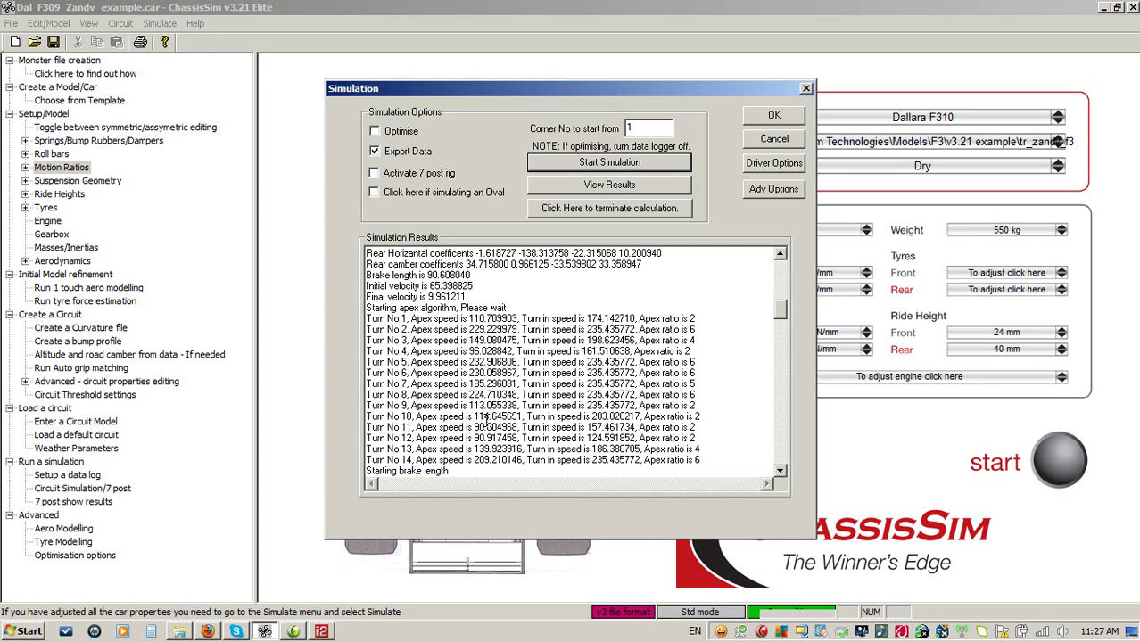
Switch to MoTeC i2 Pro and open the Apex tol 5% log file from the v3.21 example Data folder
left_click(321, 633)
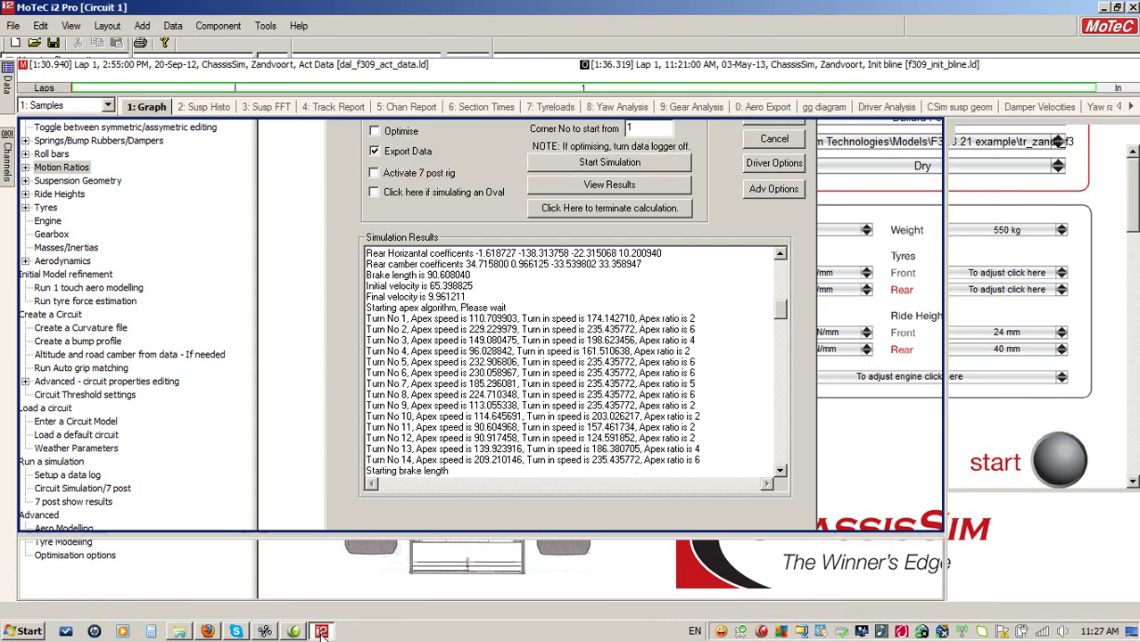
left_click(10, 47)
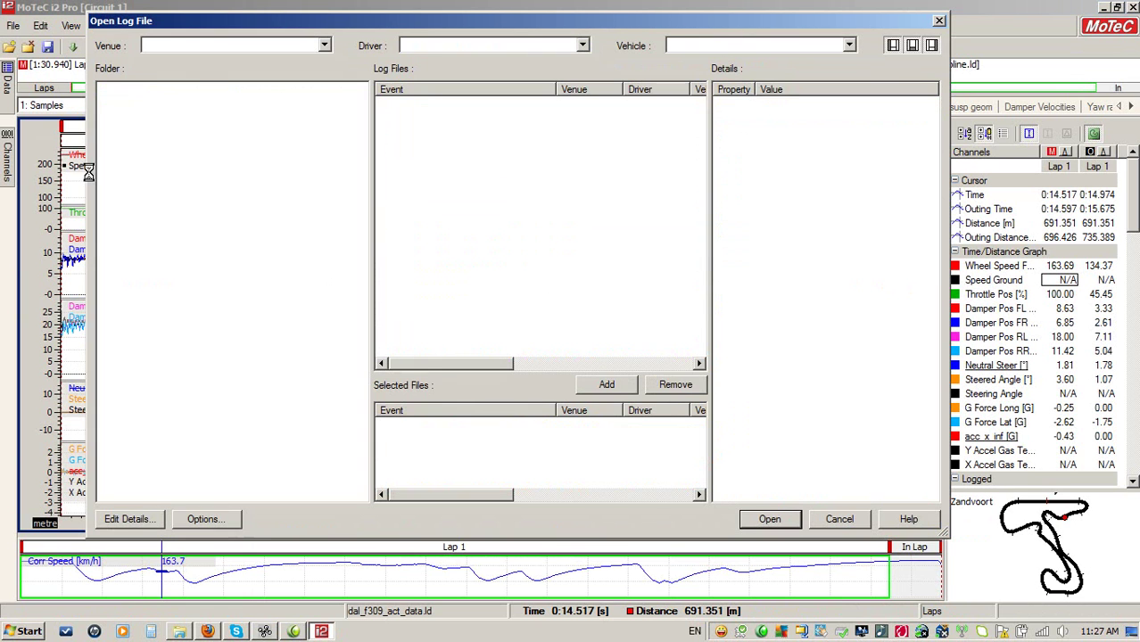
left_click(412, 134)
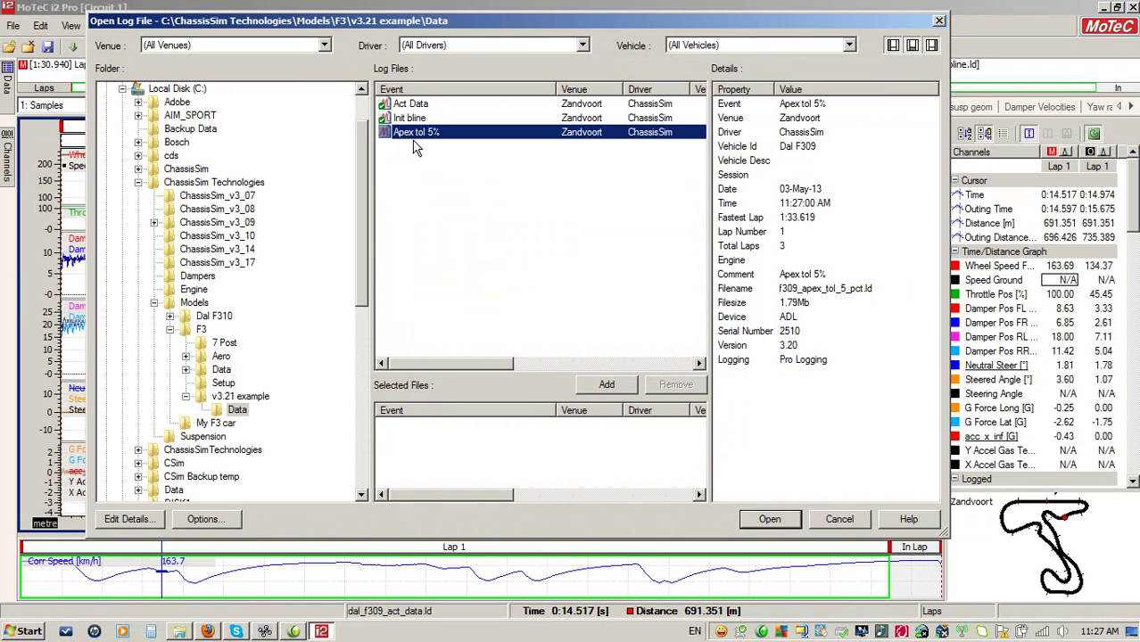
left_click(606, 379)
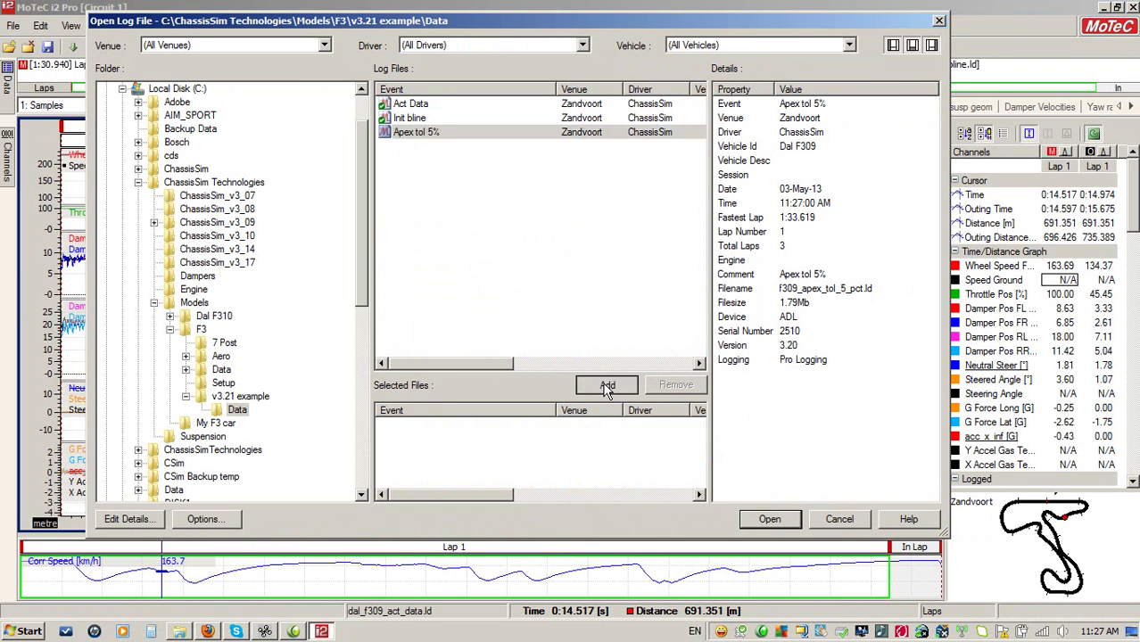
left_click(768, 520)
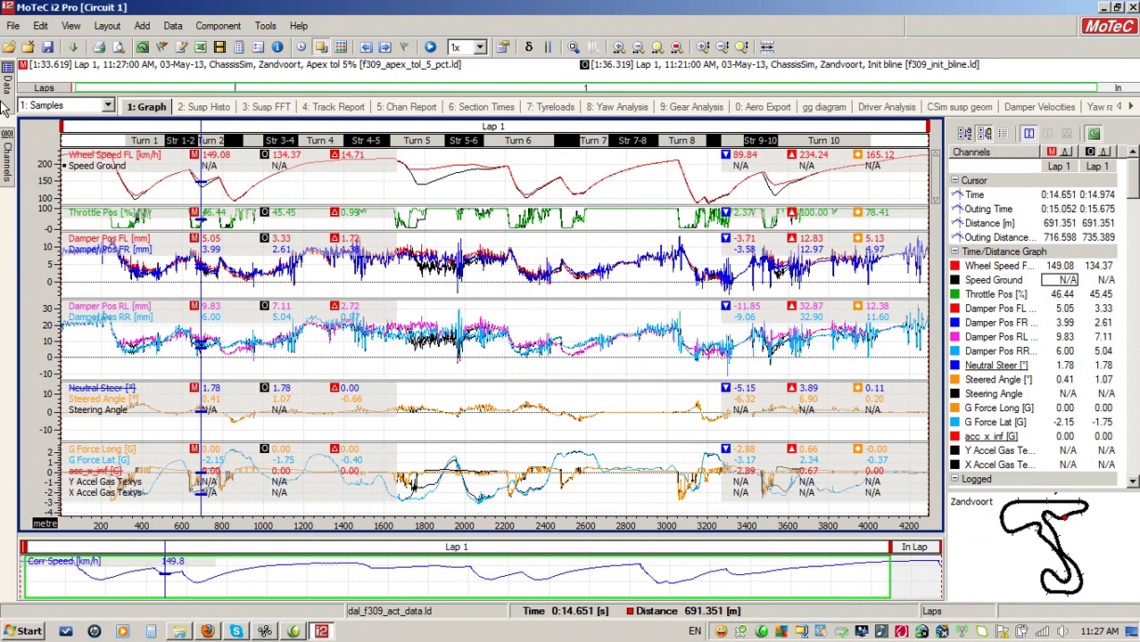
Set Lap 1 of Act Data as the main lap and Lap 1 of Apex tol 5% as the overlay
mouse_move(5, 105)
left_click(145, 184)
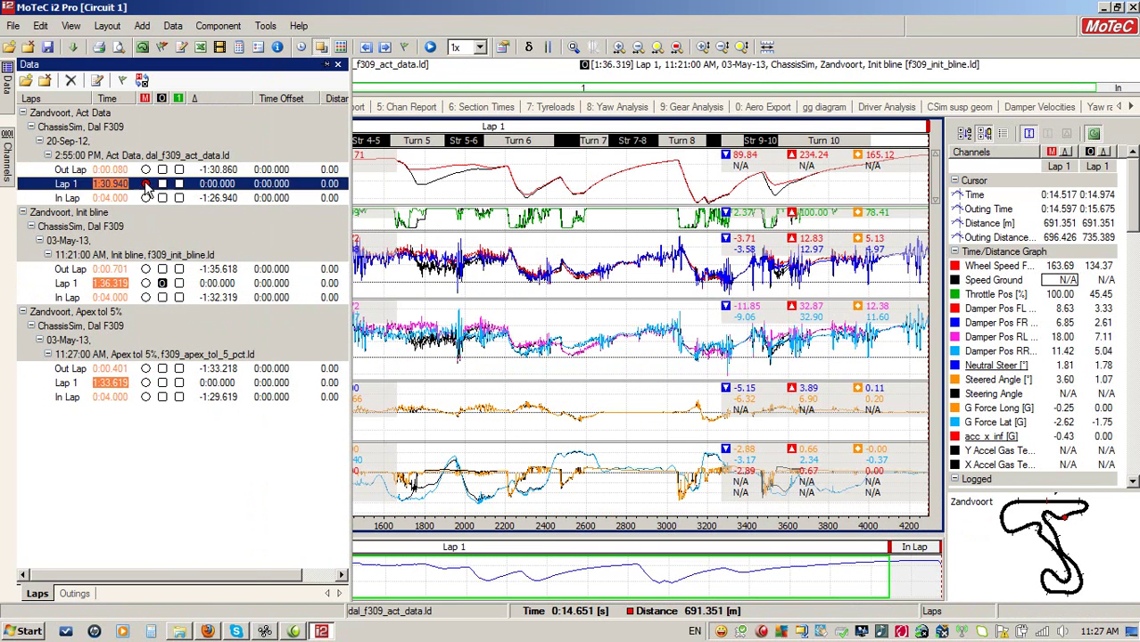
left_click(162, 383)
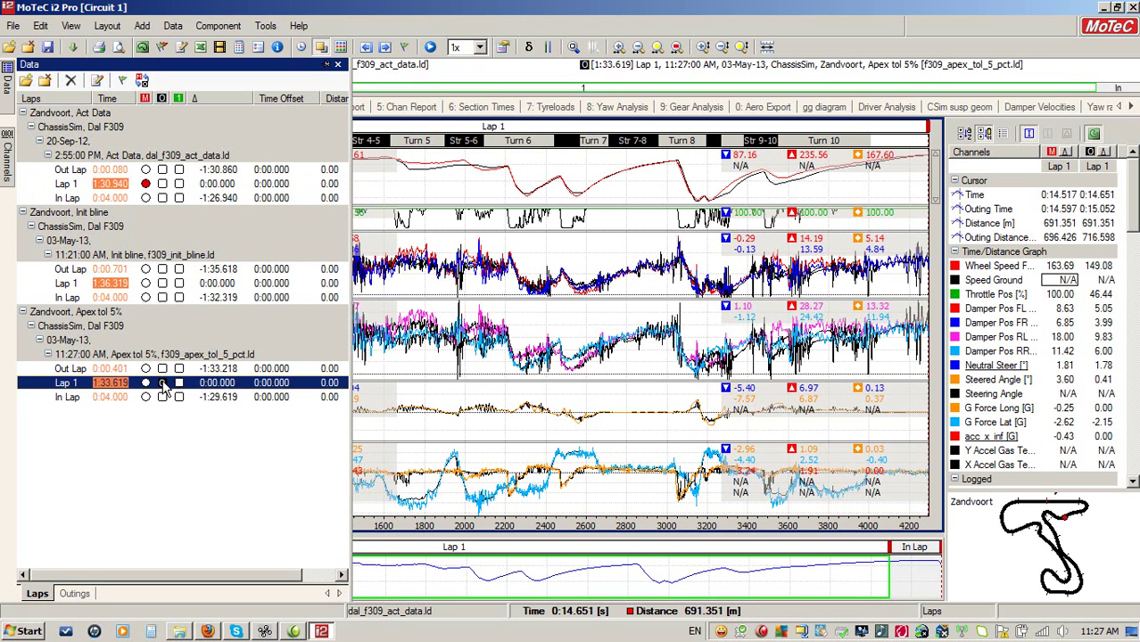
Compare actual and simulated speed and damper traces around Turns 5 to 8, and check the suspension histograms
left_click(419, 189)
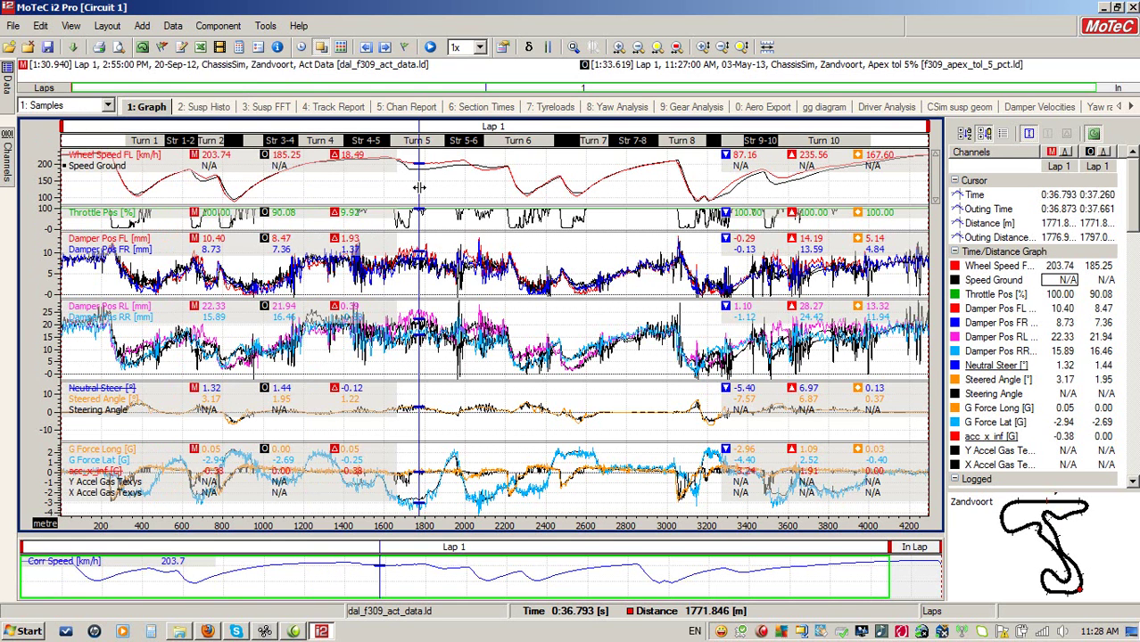
left_click(206, 107)
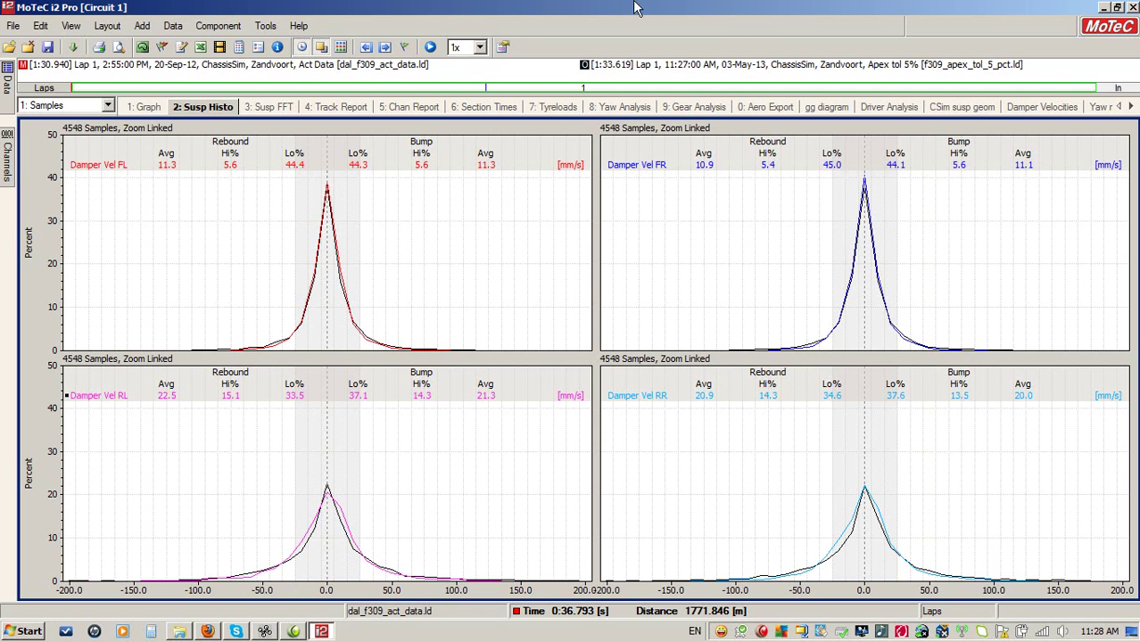
left_click(140, 109)
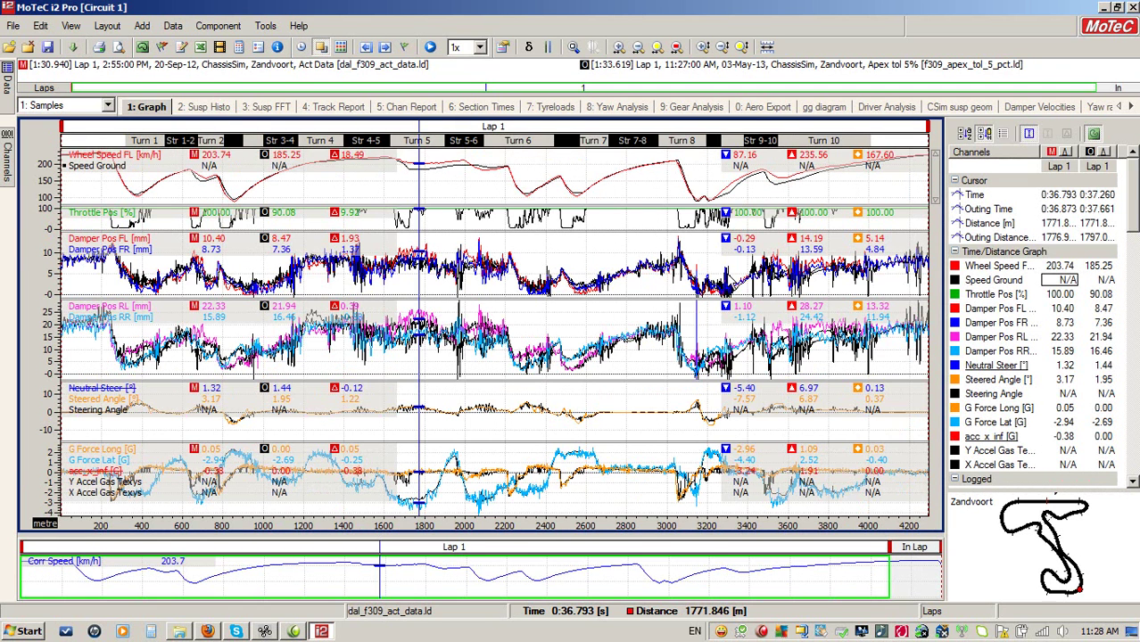
mouse_move(420, 272)
left_mouse_down()
mouse_move(373, 272)
mouse_move(548, 290)
left_mouse_up()
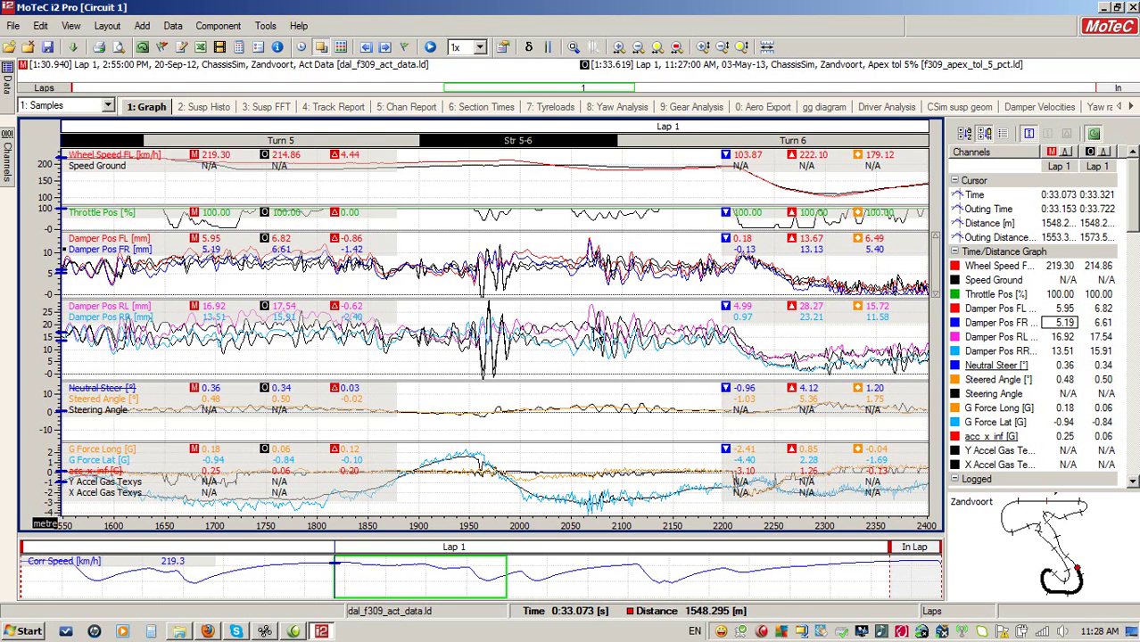
key("Down")
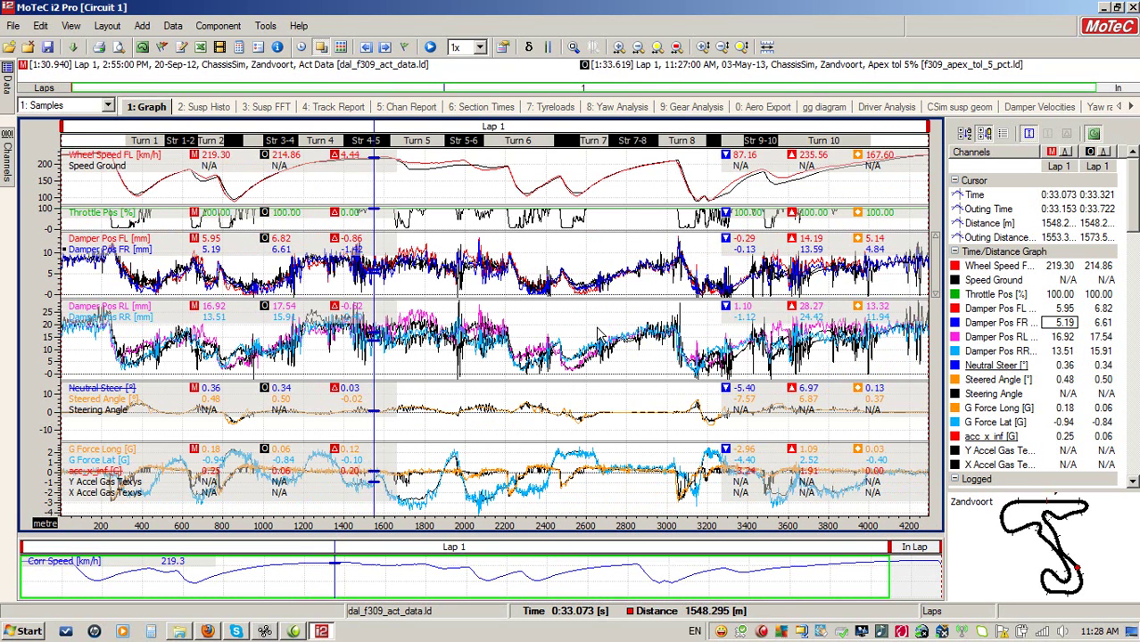
left_click_drag(738, 284, 666, 278)
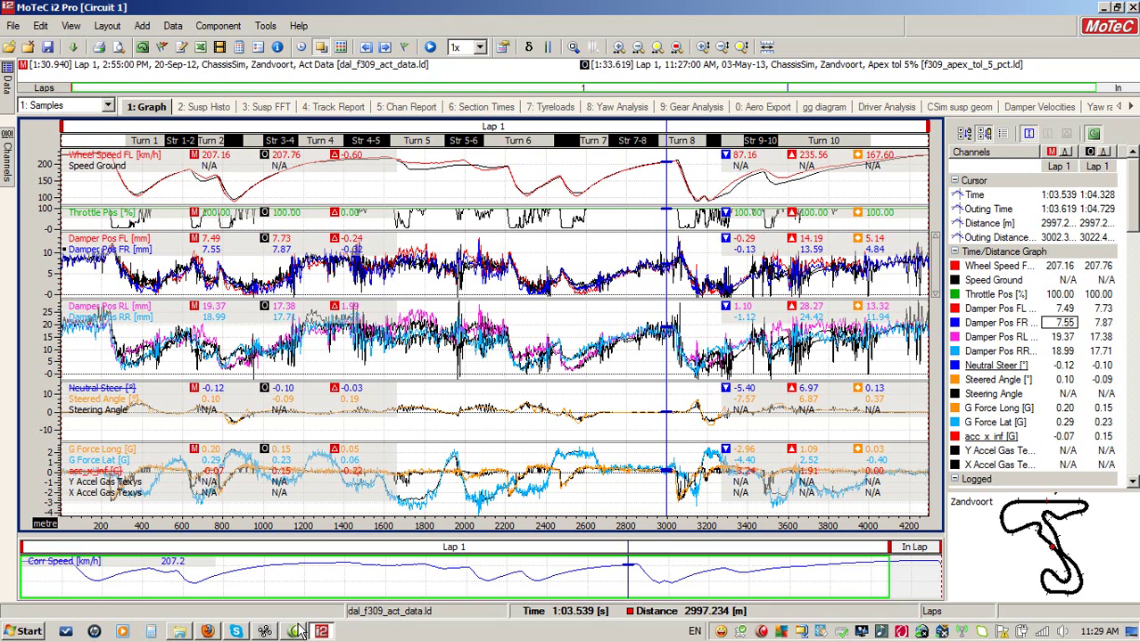
Back in ChassisSim, close the simulation window and set the circuit's front and rear damp scale factors to 0.8
left_click(262, 633)
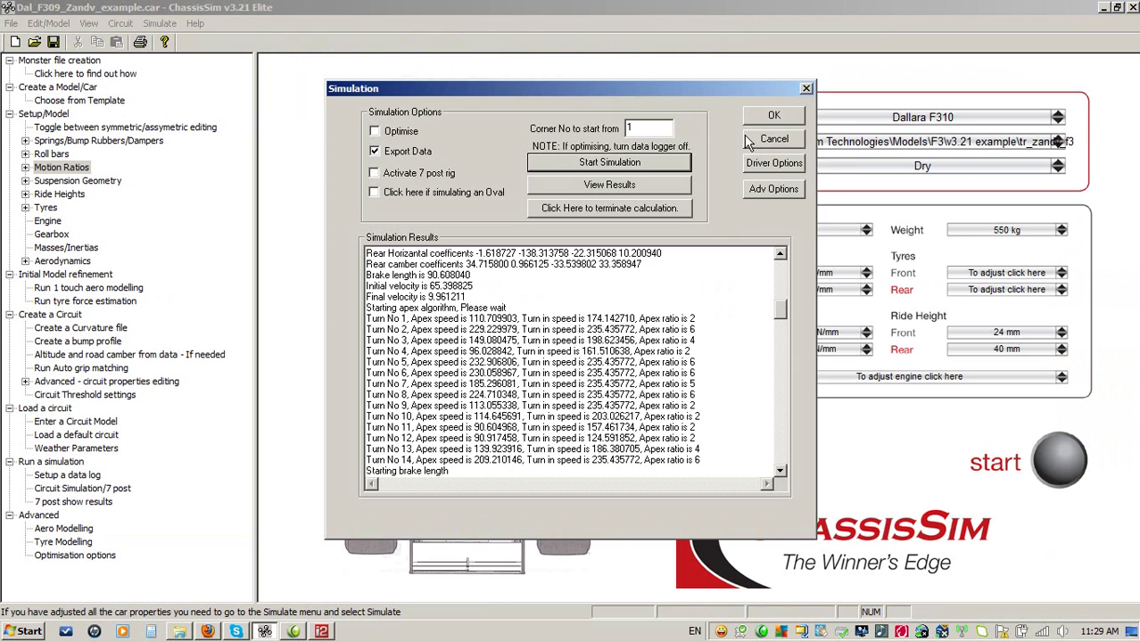
left_click(750, 141)
left_click(121, 24)
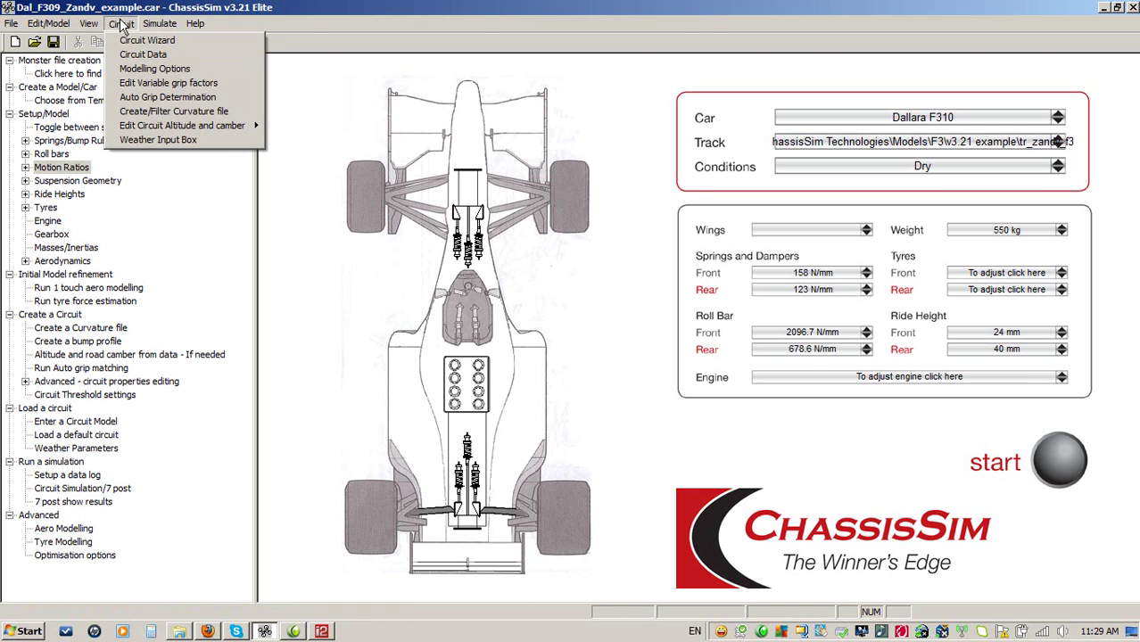
left_click(143, 55)
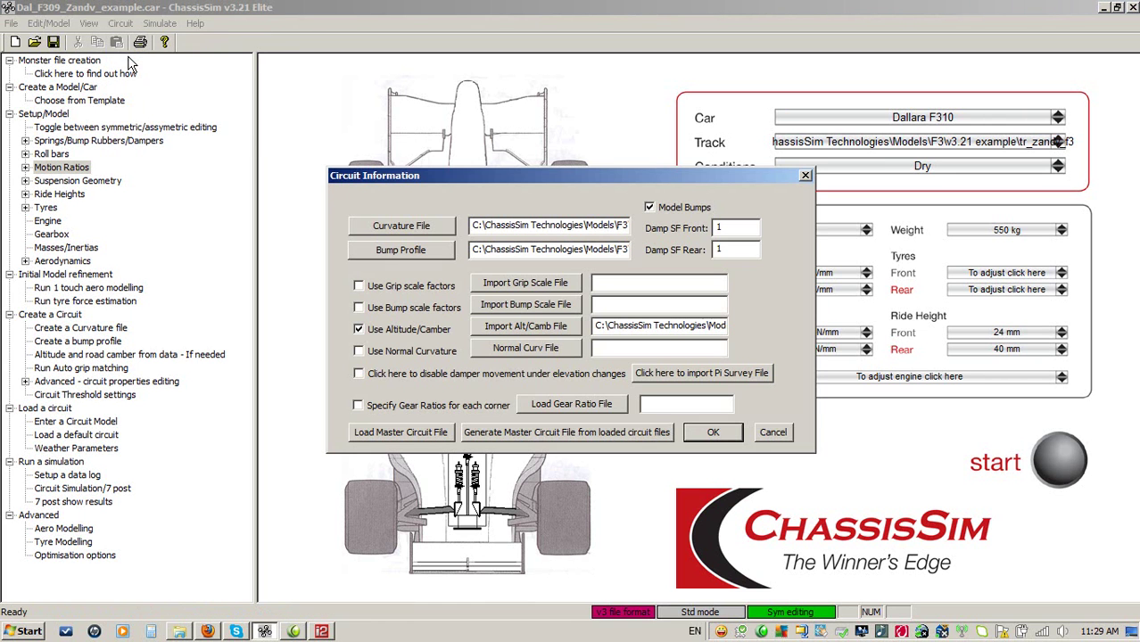
double_click(737, 227)
type("0.8")
key("Tab")
type("0.8")
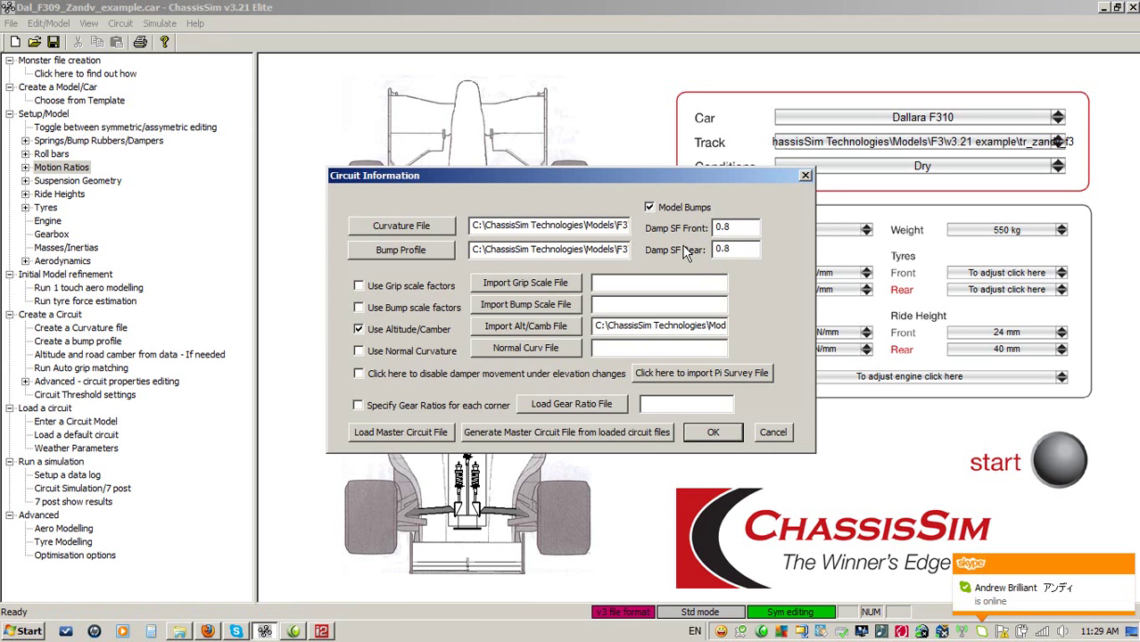
key("Return")
Check the percentage of corner length in the advanced modelling options and leave the simulation window without changes
left_click(150, 25)
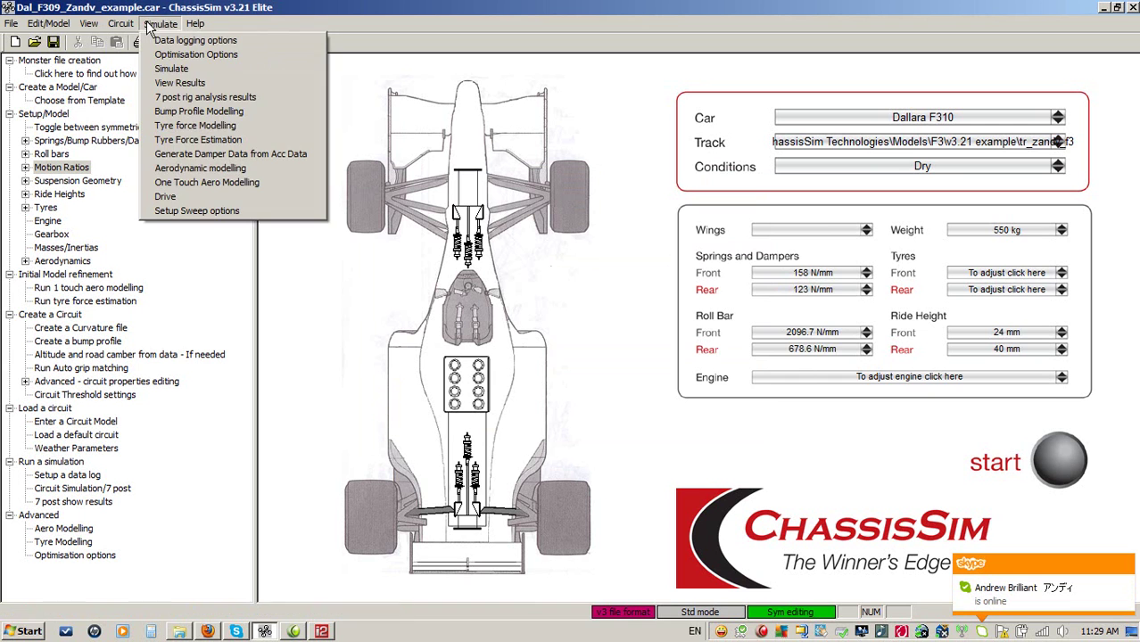
left_click(215, 70)
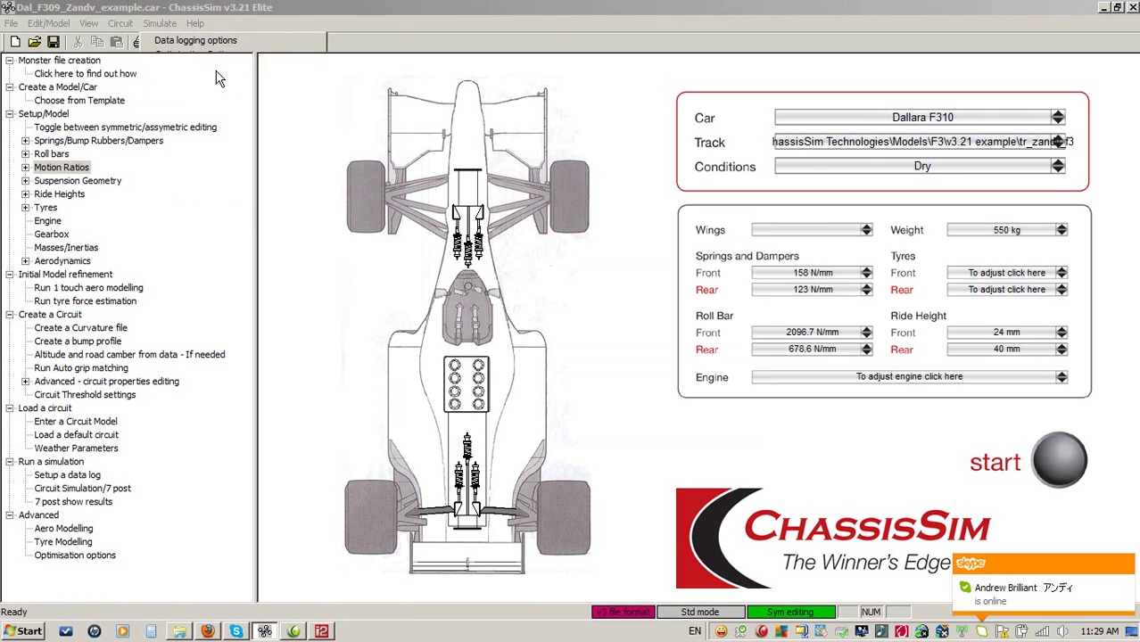
left_click(756, 188)
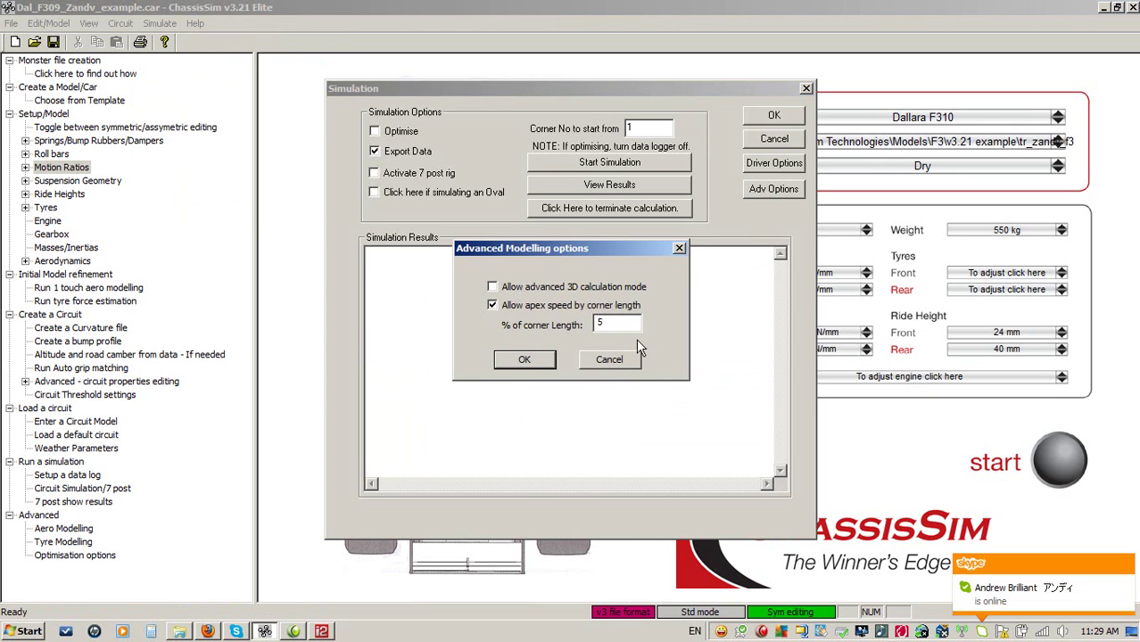
double_click(624, 325)
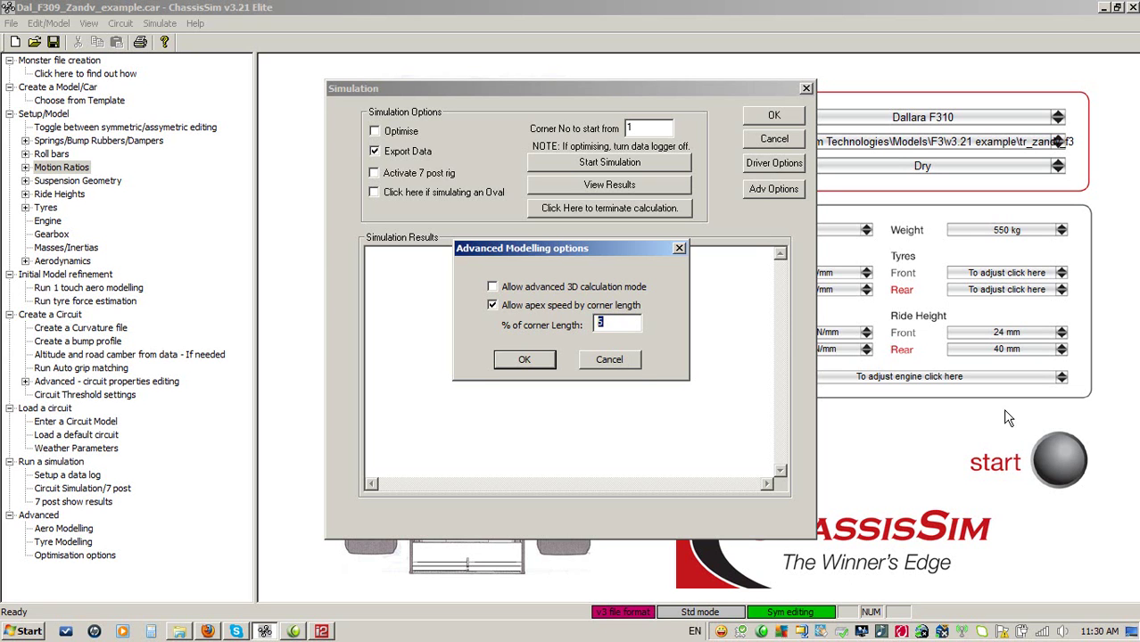
left_click(609, 357)
left_click(774, 139)
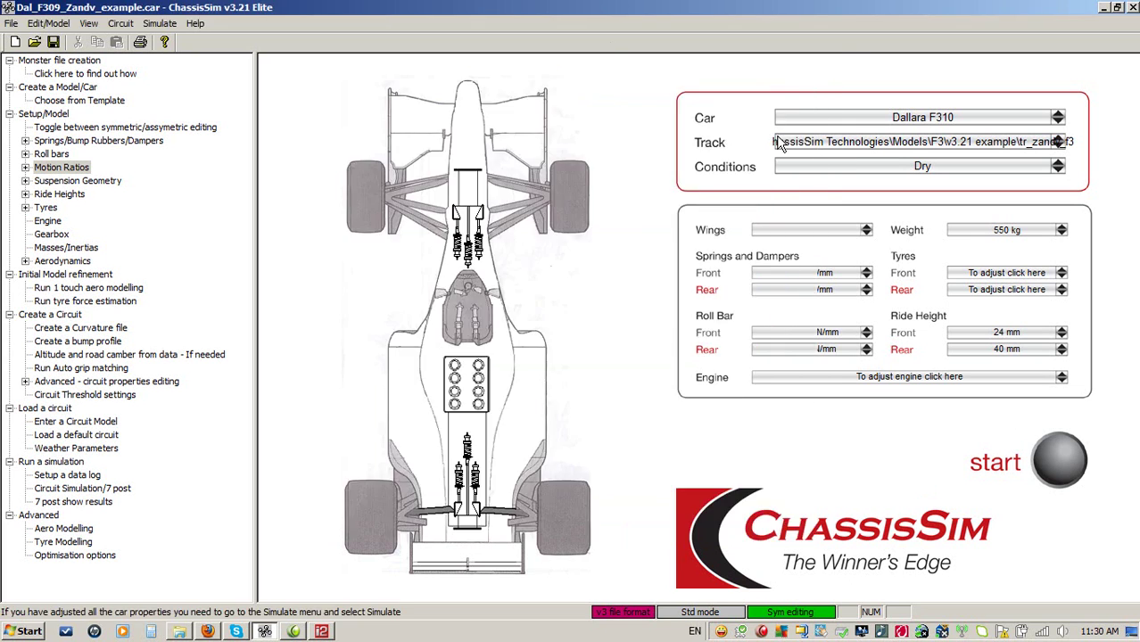
Change both the short comment and the long comment of the data log to bsf 0.8
left_click(160, 24)
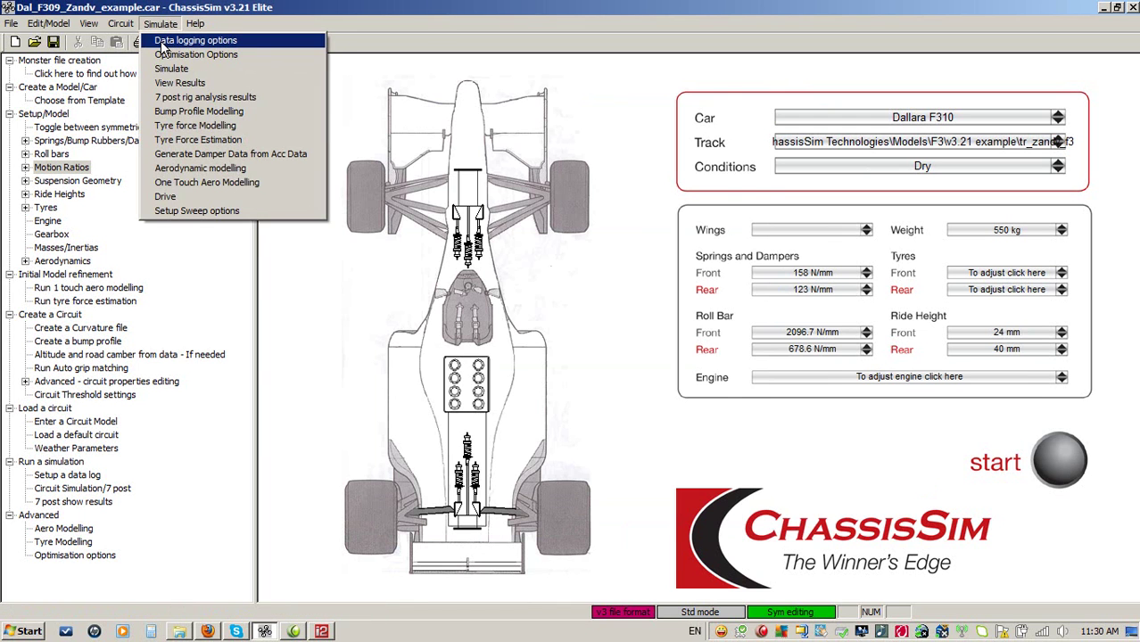
left_click(178, 41)
left_click_drag(562, 323, 446, 325)
key("BackSpace")
type("b")
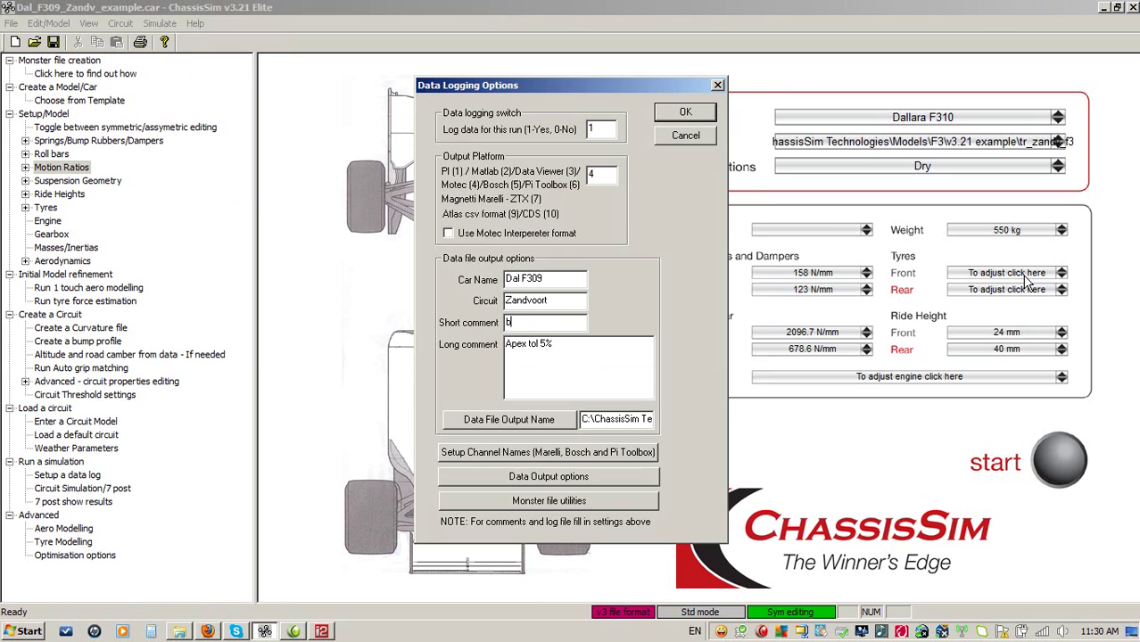
type("sf 0.8")
left_click_drag(545, 321, 444, 314)
key("ctrl+c")
key("Tab")
key("ctrl+v")
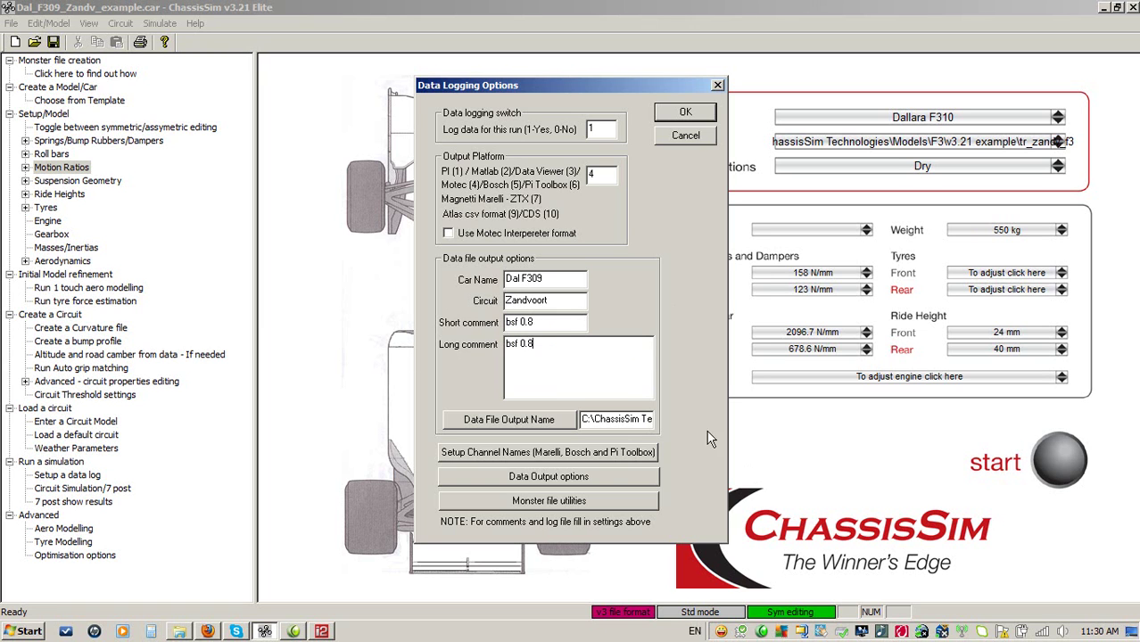
Replace apex_tol_5_pct with bsf_0_8 in the data file output name and accept the data logging options
left_click(639, 421)
key("Right")
key("Right")
key("Right")
key("Right")
key("Right")
key("Right")
key("Right")
key("Right")
key("Right")
key("Right")
key("Right")
key("Right")
key("Right")
key("Right")
key("Right")
key("Right")
key("Right")
key("Right")
key("Right")
key("Right")
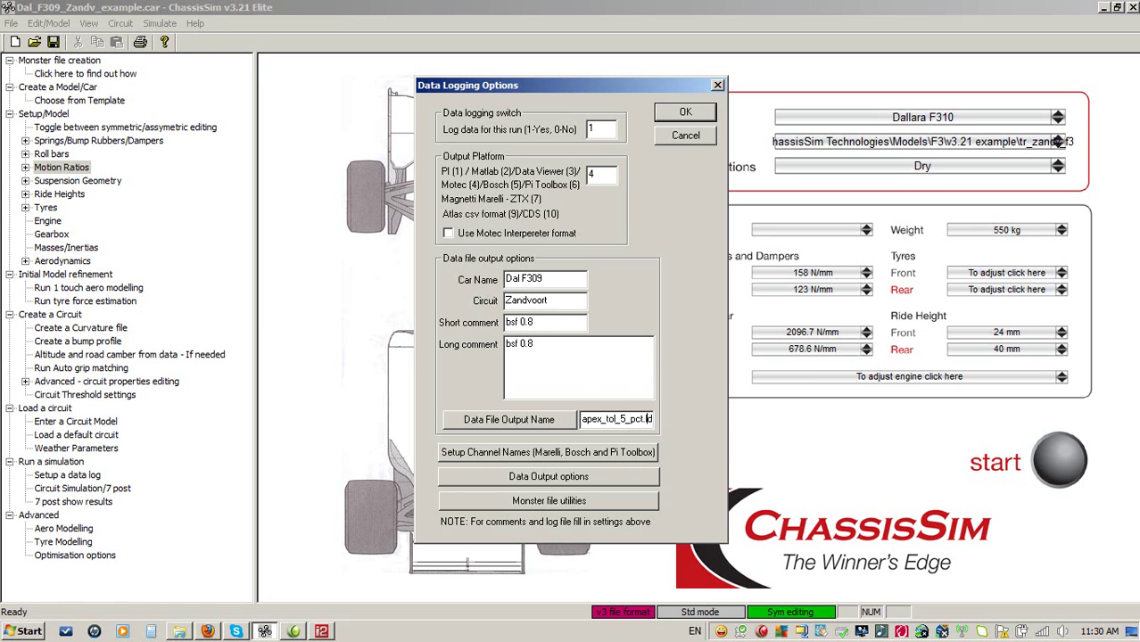
key("BackSpace")
key("BackSpace")
key("BackSpace")
key("BackSpace")
key("BackSpace")
key("BackSpace")
key("BackSpace")
key("BackSpace")
key("BackSpace")
key("BackSpace")
key("BackSpace")
key("BackSpace")
key("BackSpace")
key("BackSpace")
type("bsf_0_8")
left_click(685, 112)
Run the circuit simulation from corner 1 with the 0.8 bump scaling and data export on
left_click(1058, 462)
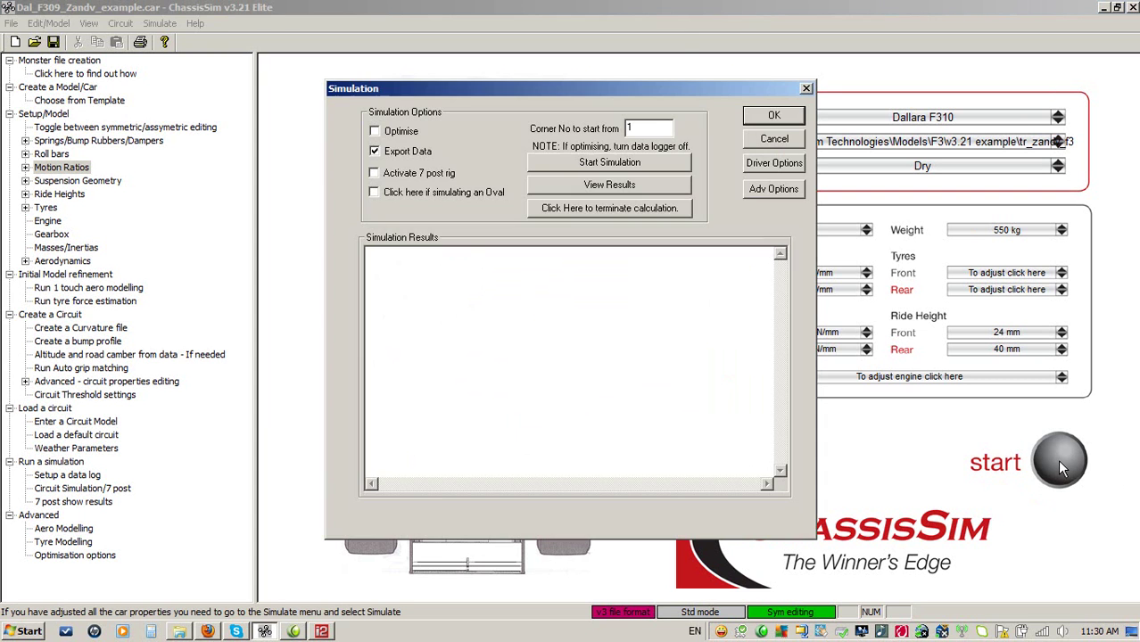
left_click(593, 164)
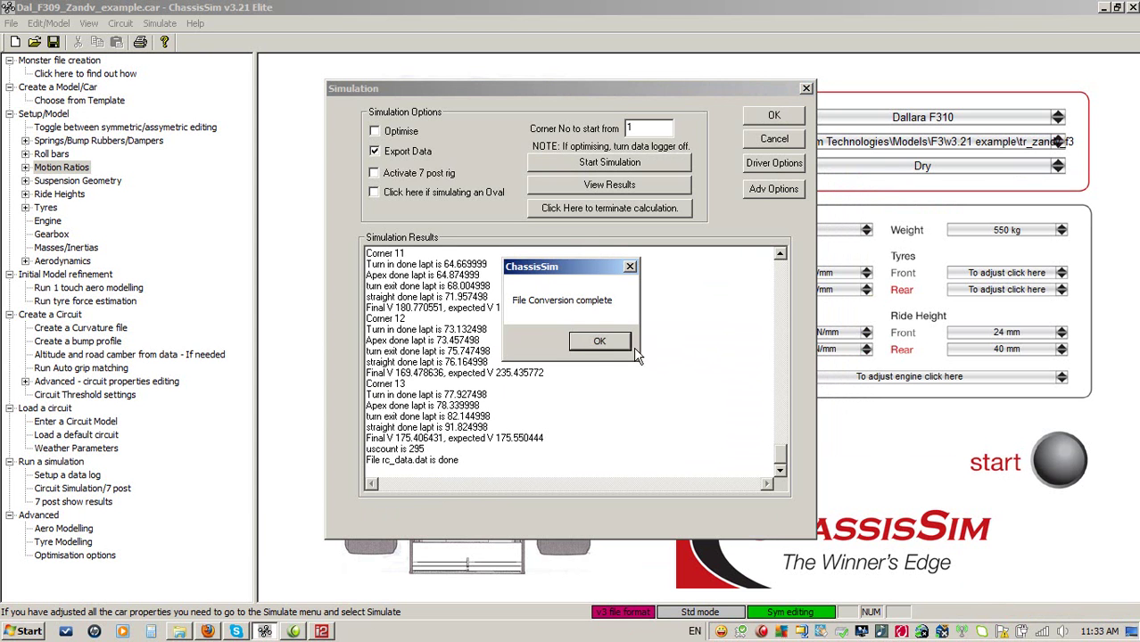
left_click(593, 340)
Switch to MoTeC i2 Pro and open the bsf 0.8 log file alongside the loaded logs
left_click(327, 631)
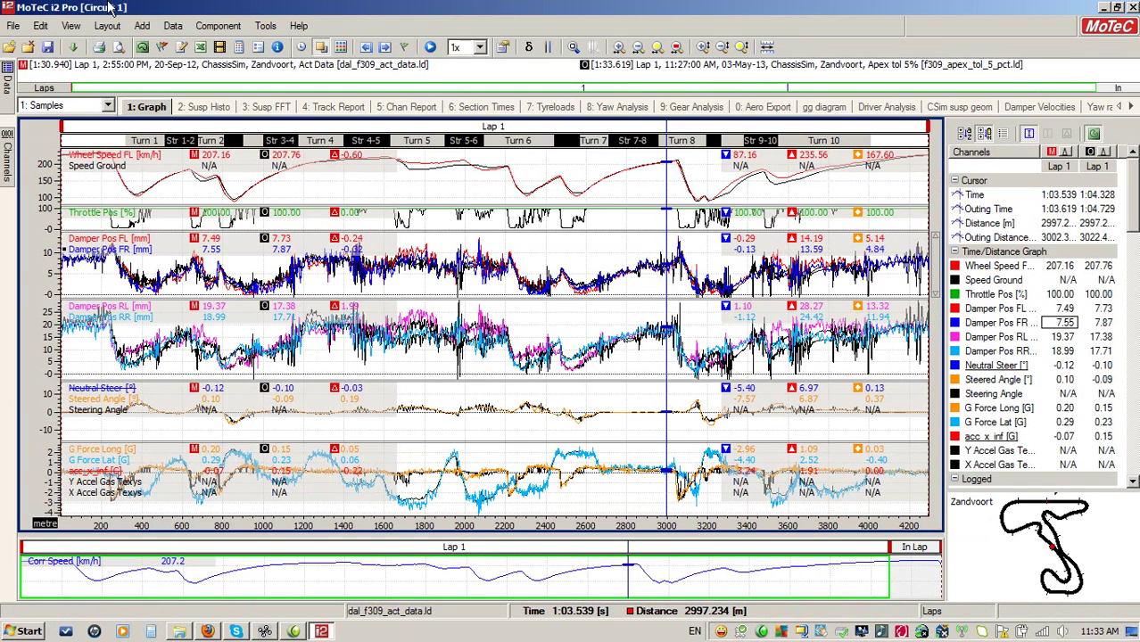
left_click(13, 46)
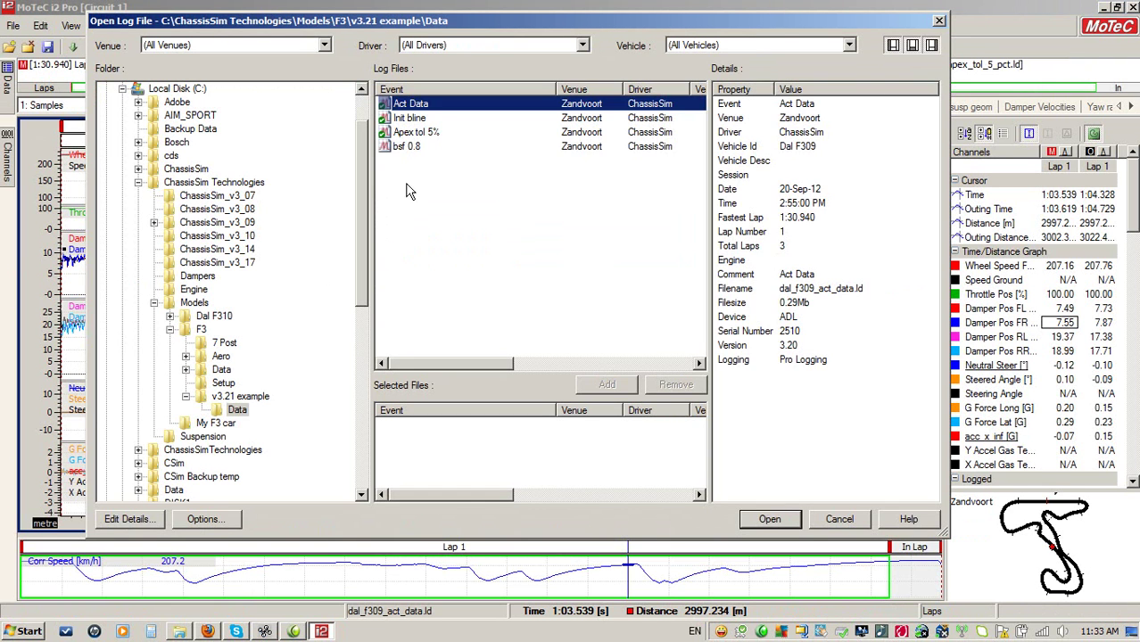
left_click(414, 149)
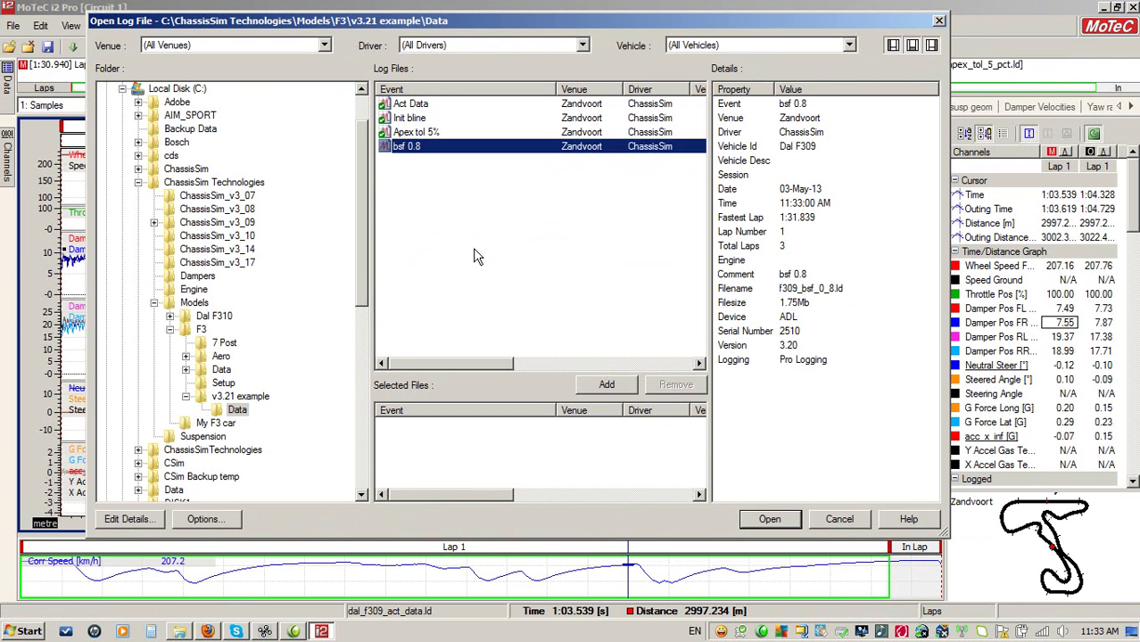
left_click(591, 384)
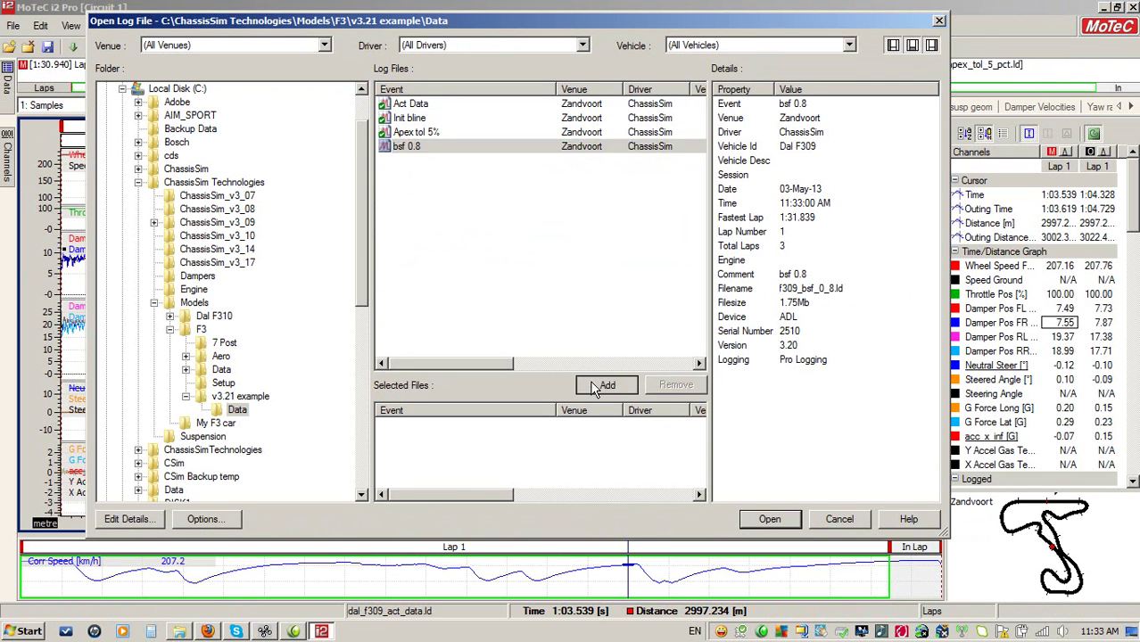
left_click(763, 519)
Set Lap 1 of Act Data as the main lap and overlay Lap 1 of bsf 0.8 on the graphs
left_click(4, 83)
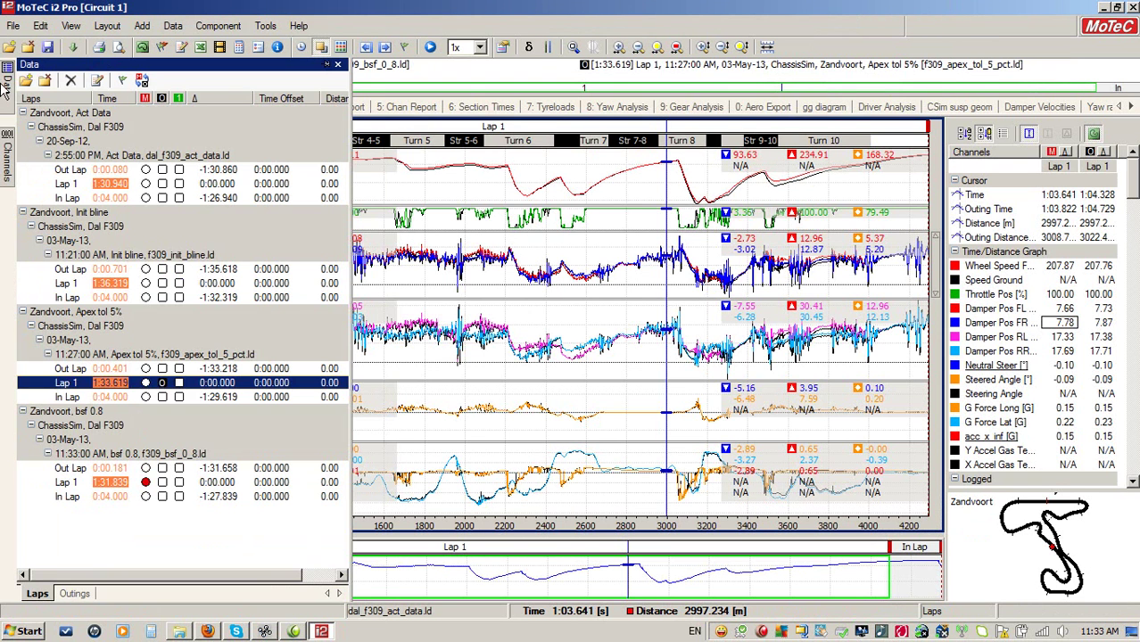
left_click(147, 184)
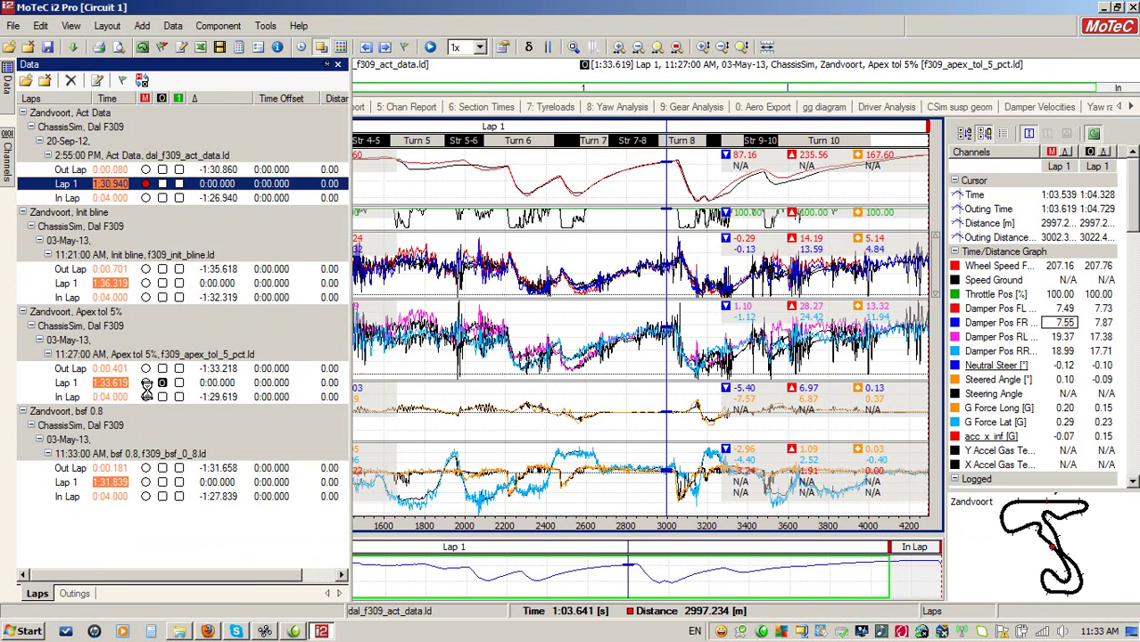
left_click(162, 482)
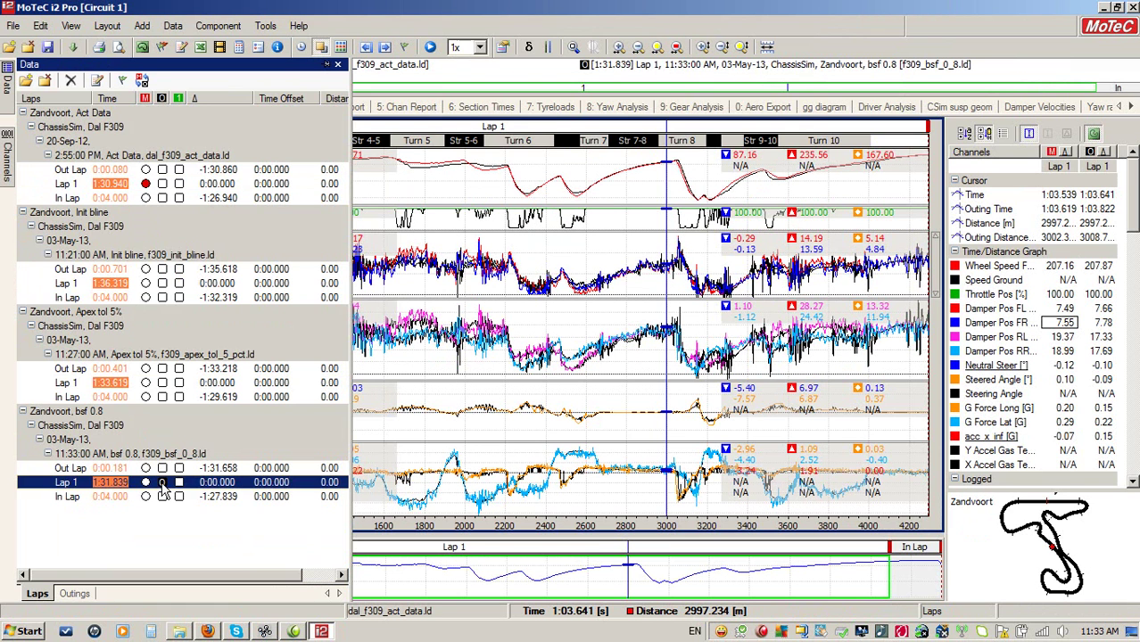
left_click(653, 187)
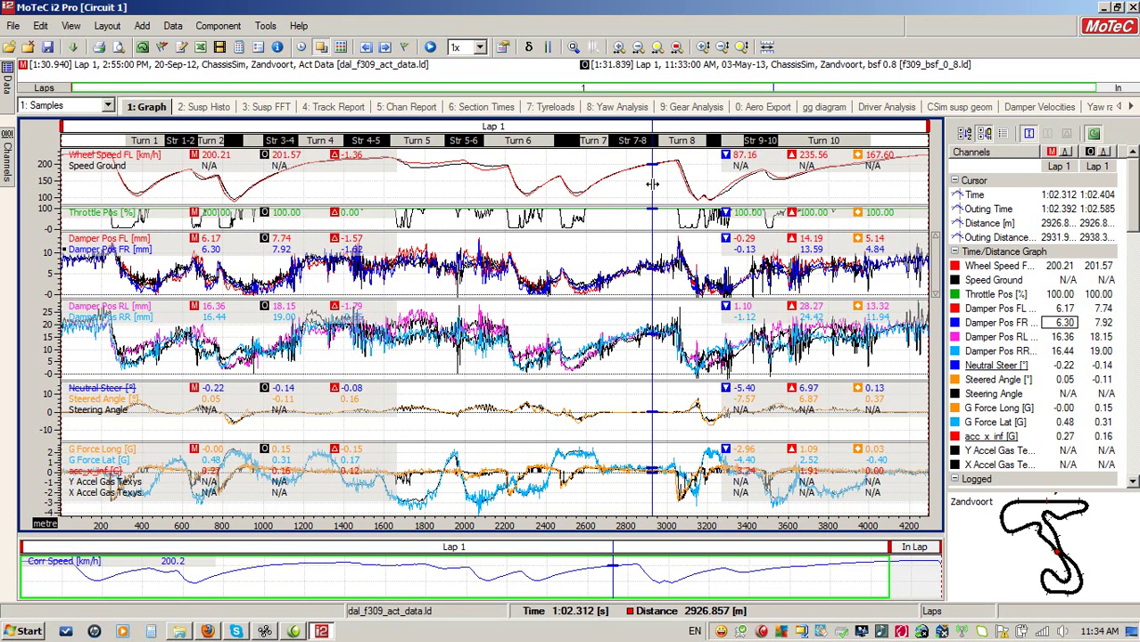
Examine the damper velocity histograms and the overlaid speed and damper traces through Turn 1
left_click(203, 113)
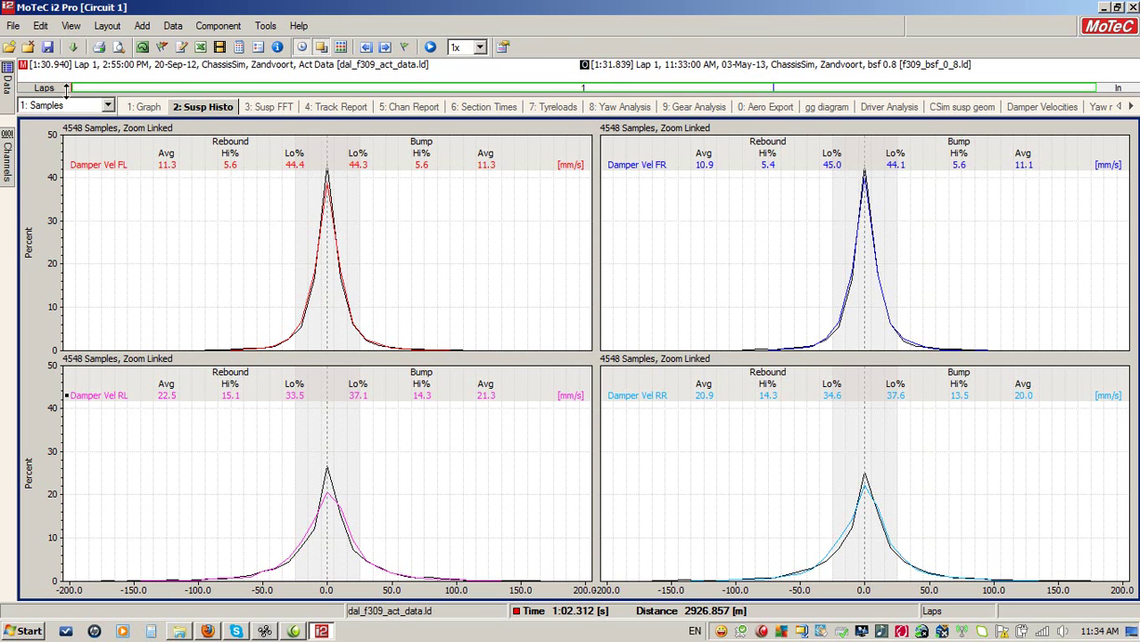
left_click(149, 109)
left_click(90, 284)
left_click_drag(88, 283, 198, 284)
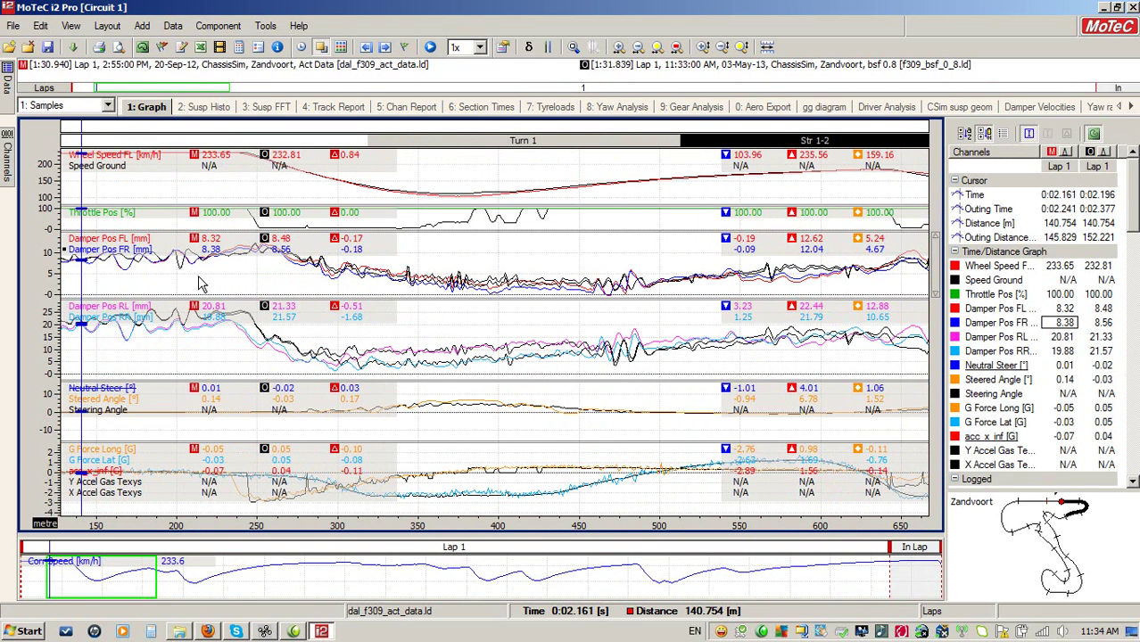
key("Home")
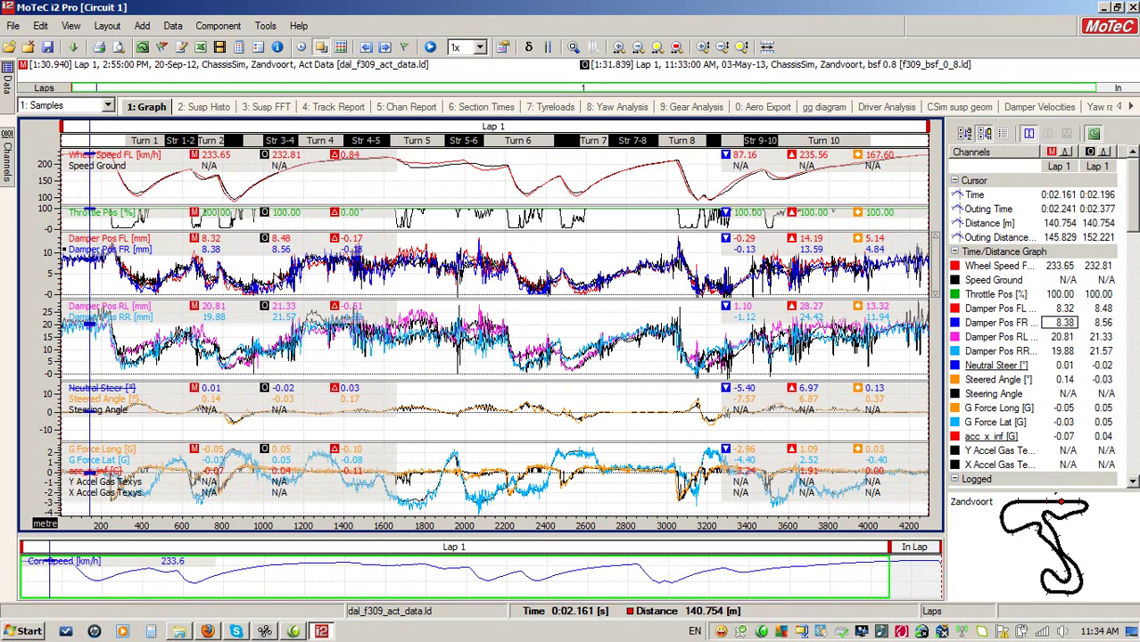
Compare the overlaid damper and speed traces from Turn 4 through Turn 5 and straight 5-6
left_click_drag(218, 282, 188, 284)
left_click(364, 277)
left_click(302, 277)
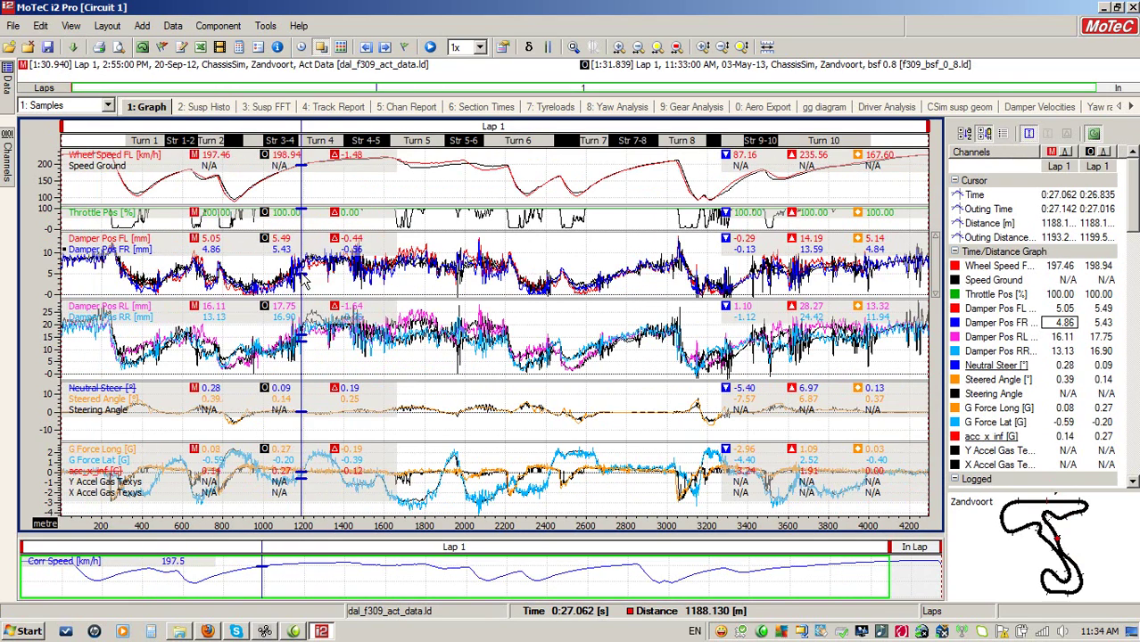
left_click_drag(302, 276, 520, 284)
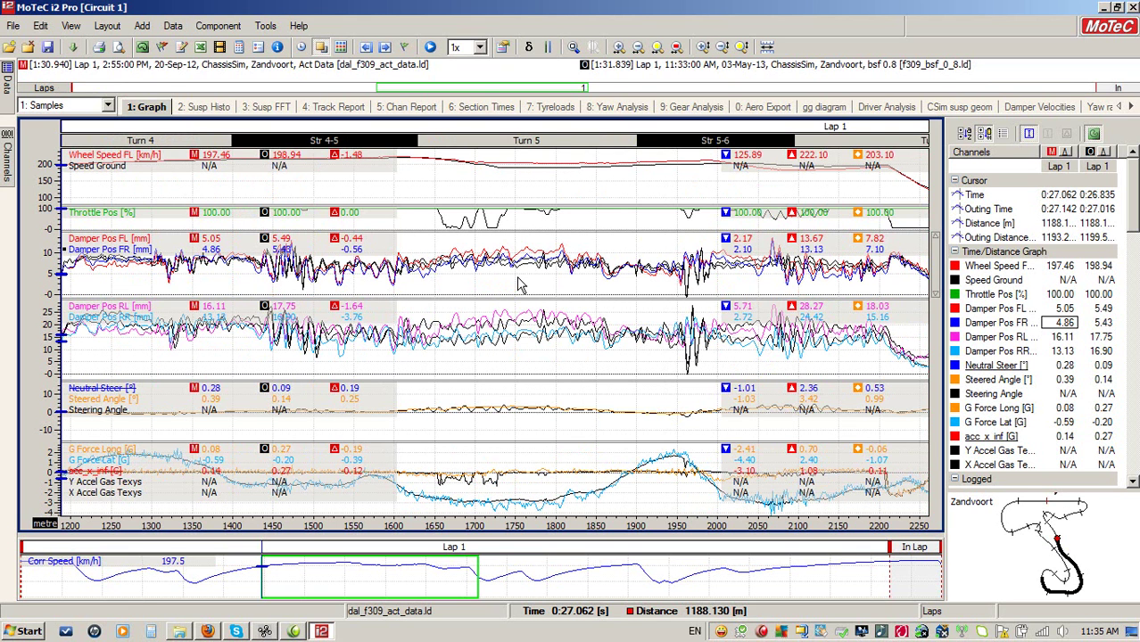
scroll(521, 284, "down", 5)
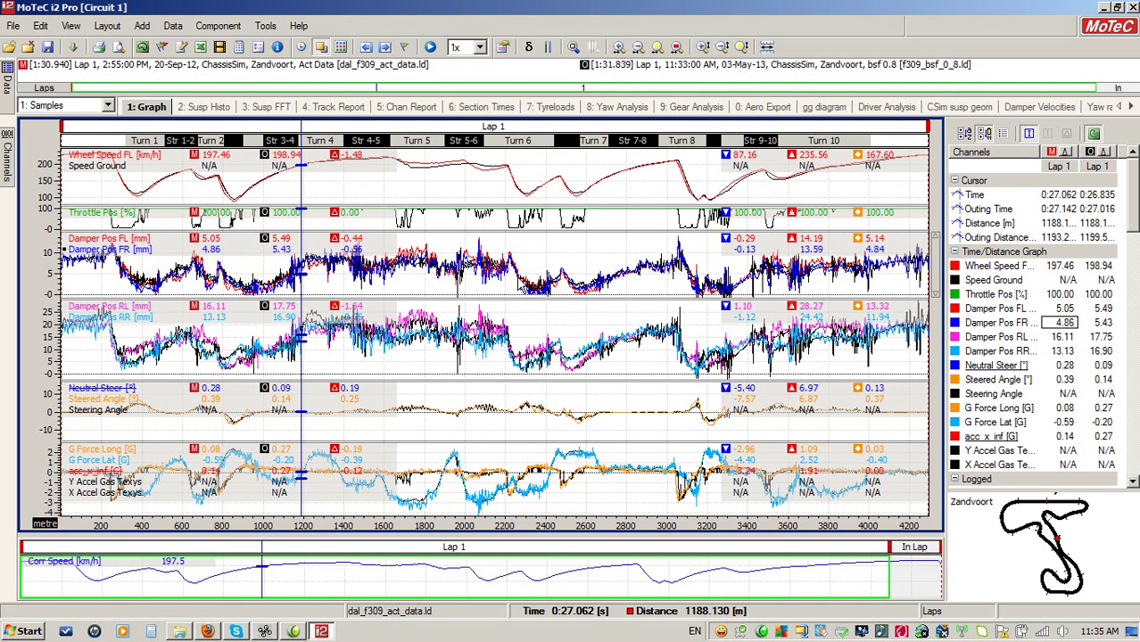
Switch to ChassisSim, dismiss the finished simulation and open the auto grip matching options
left_click(263, 631)
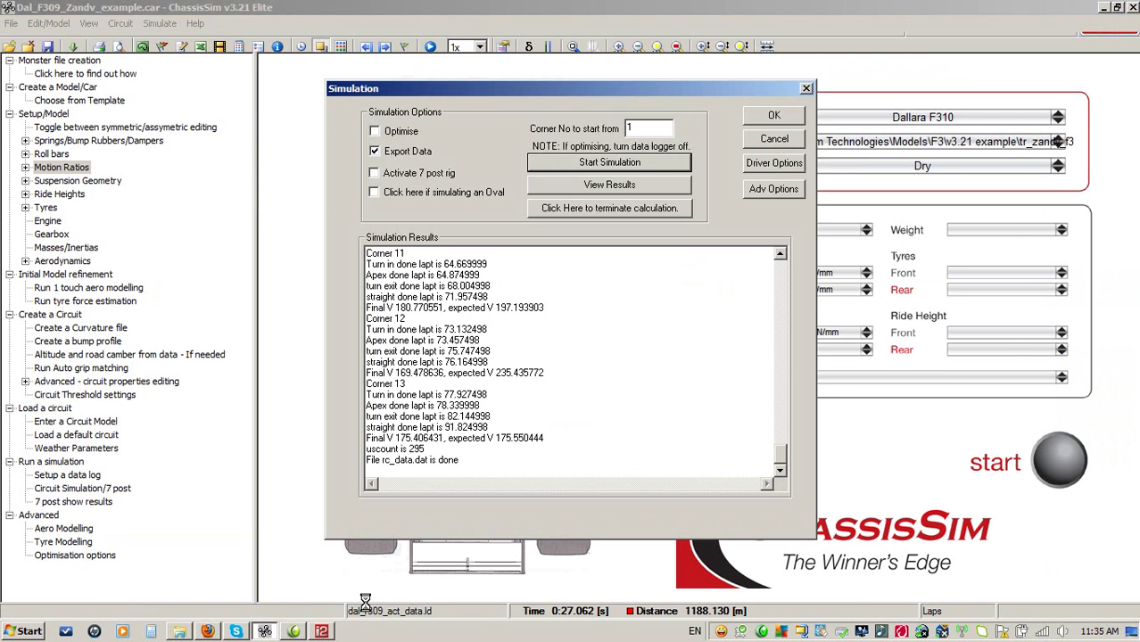
left_click(775, 140)
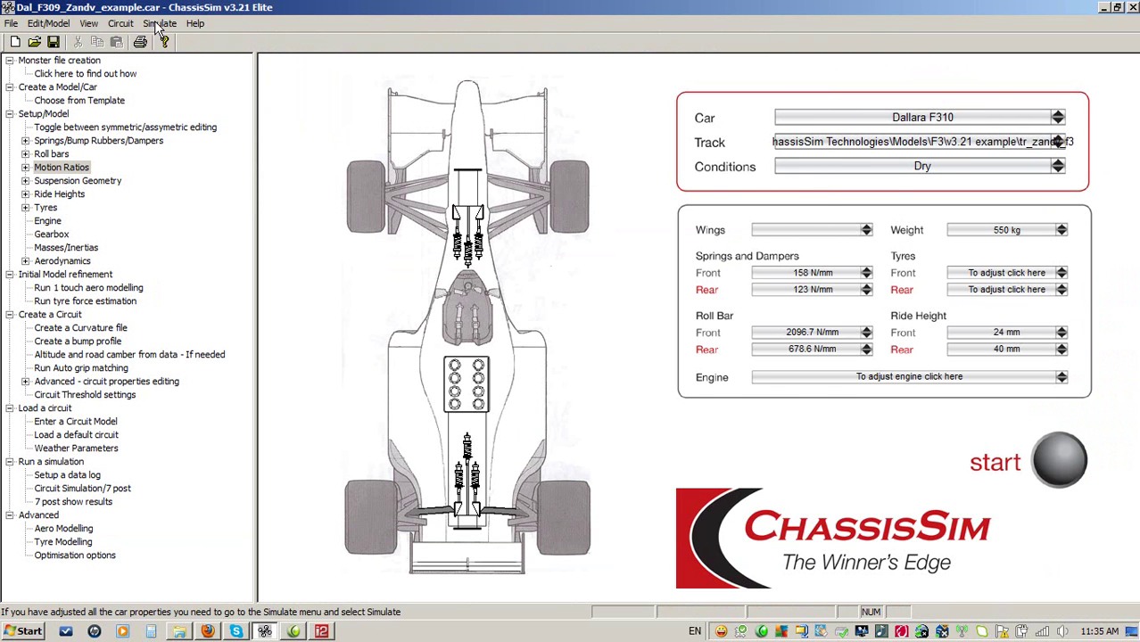
left_click(121, 23)
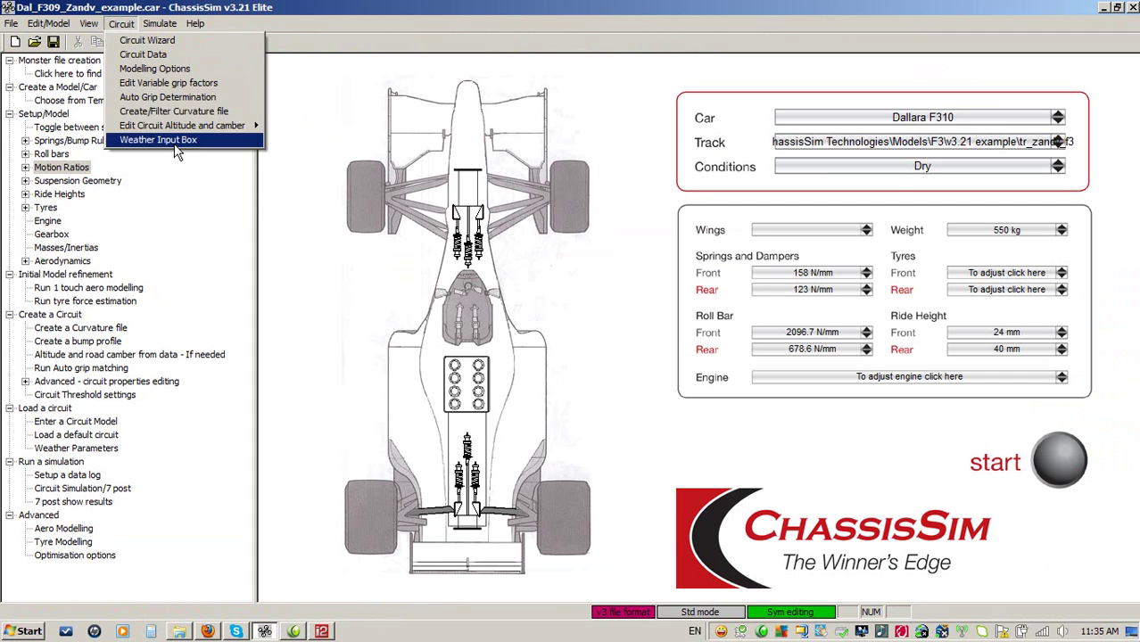
left_click(183, 98)
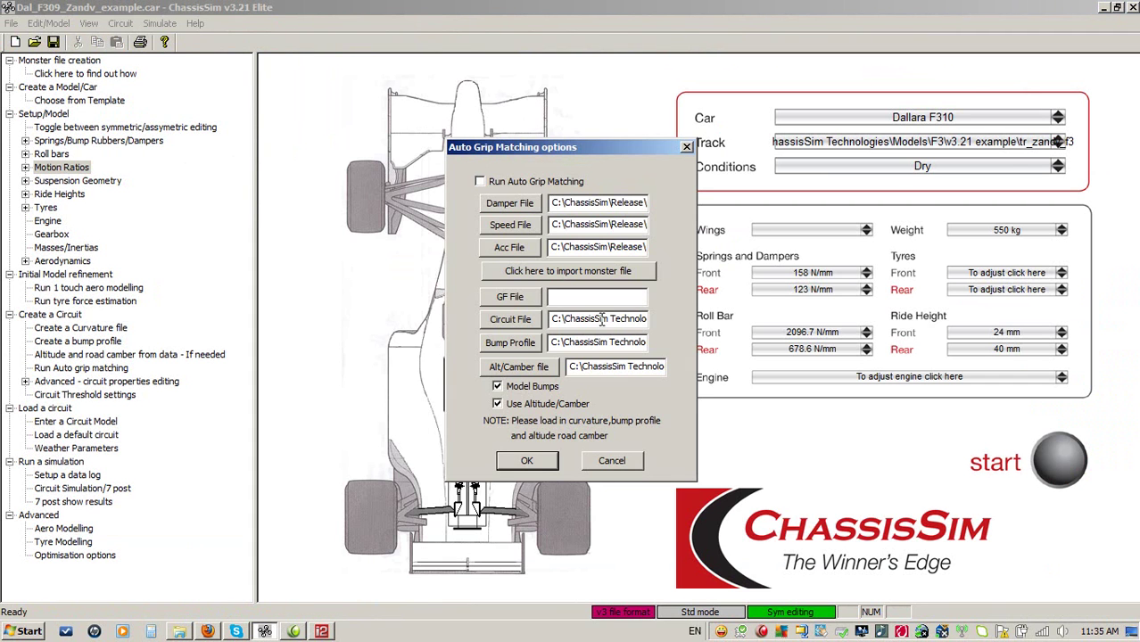
Set the GF file for auto grip matching to gf_zandv_f3 in the v3.21 example folder
left_click(508, 300)
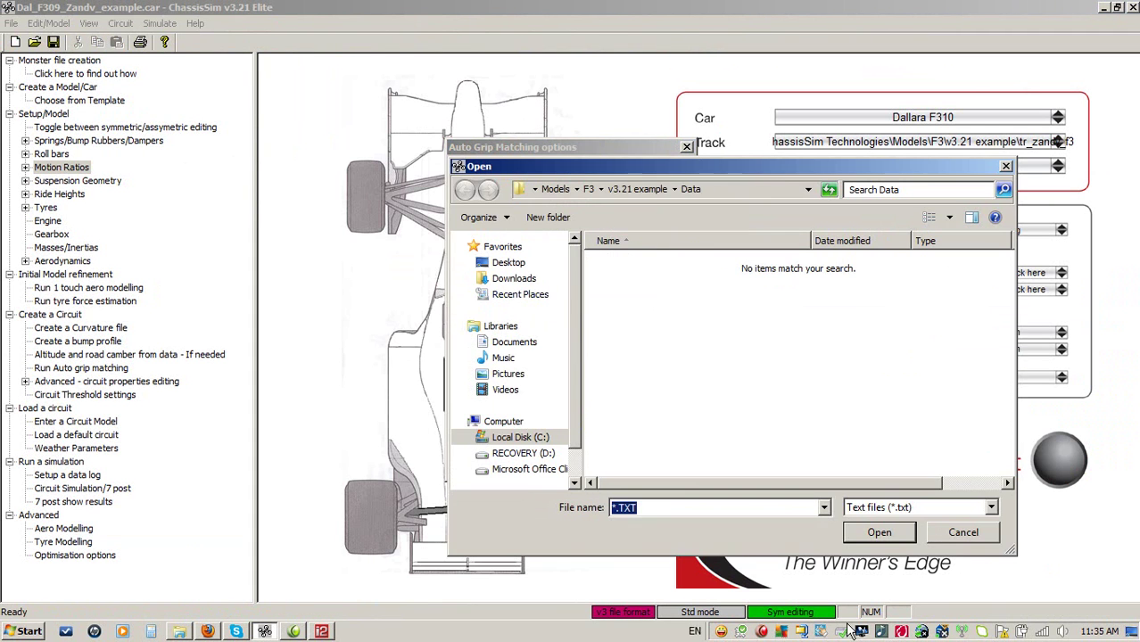
key("BackSpace")
type("gf")
left_click(635, 189)
type("_")
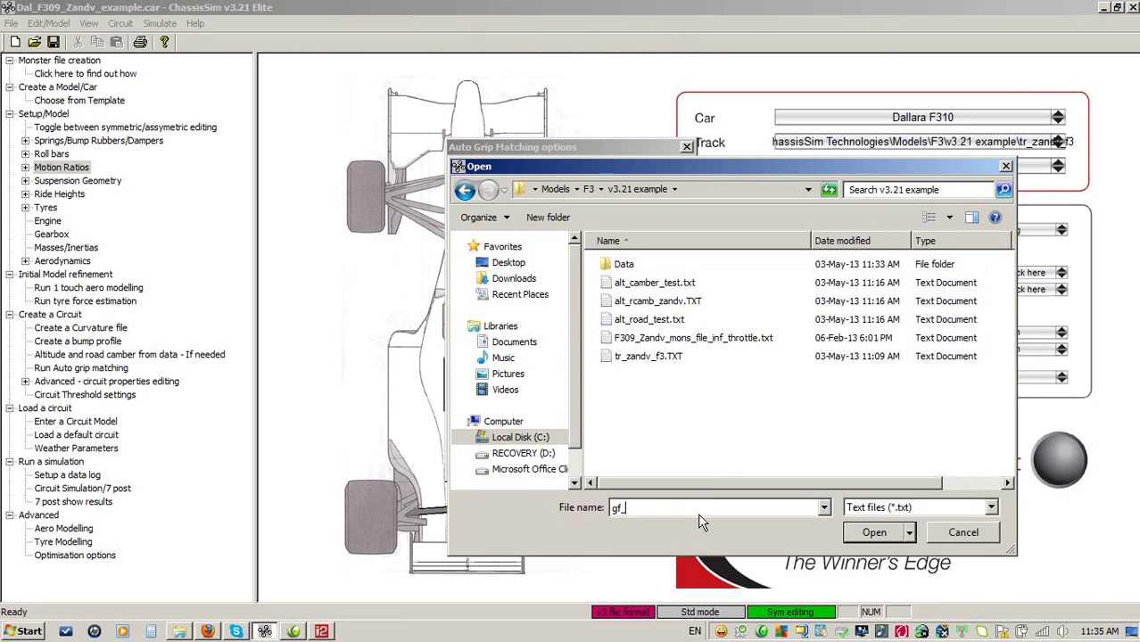
type("zaq")
key("BackSpace")
type("ndv_f3")
left_click(875, 533)
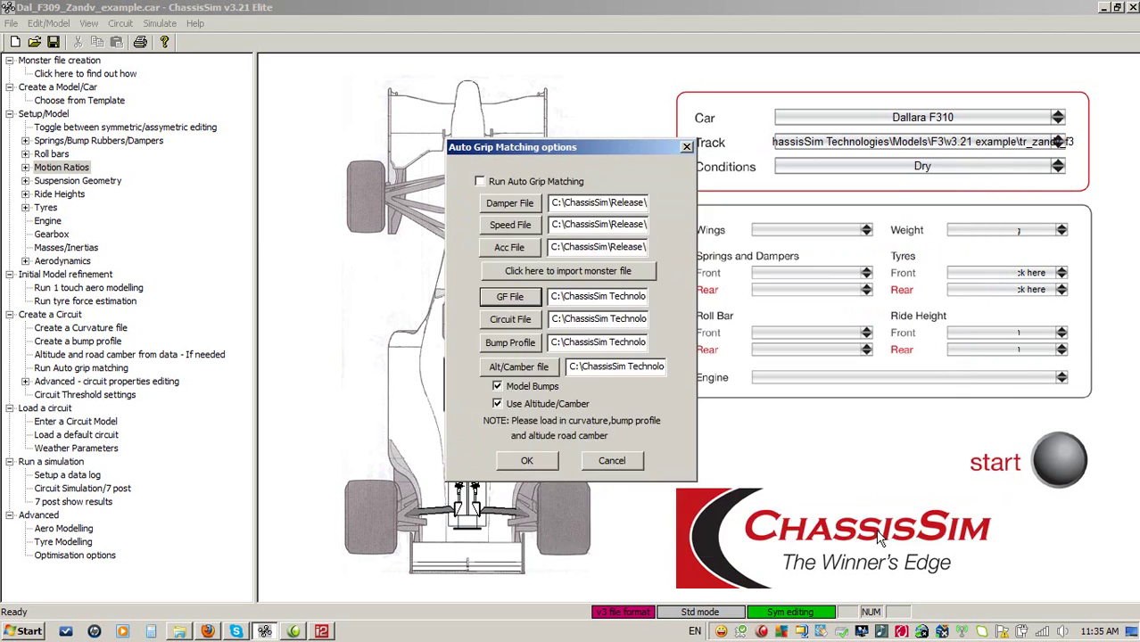
Enable auto grip matching, run the auto grip determination to completion and close the simulation window
left_click(527, 184)
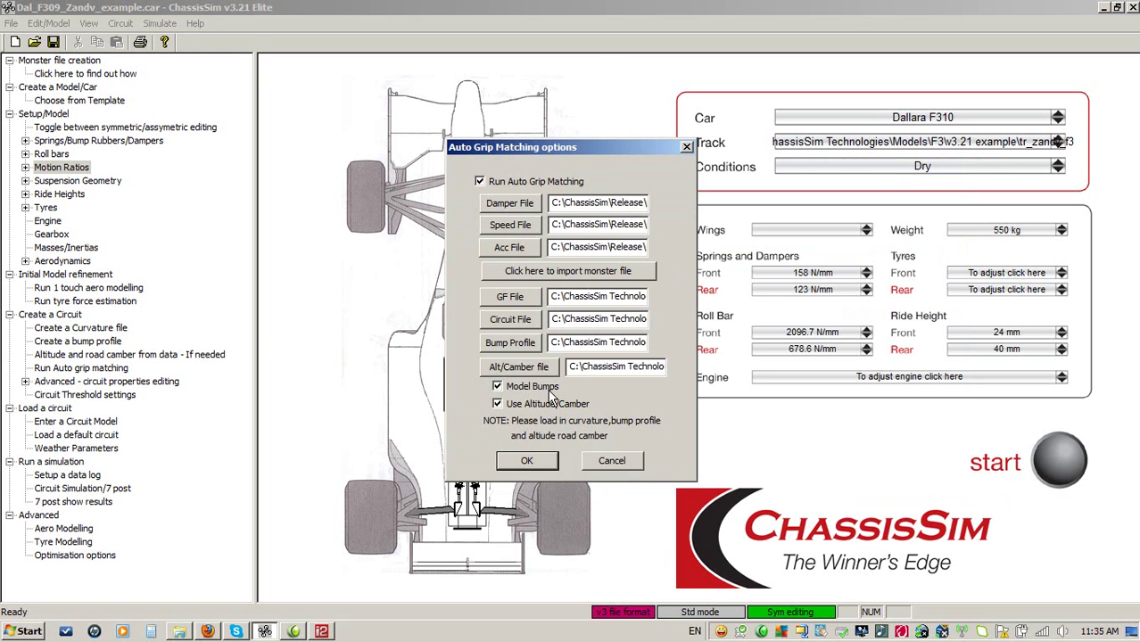
left_click(527, 461)
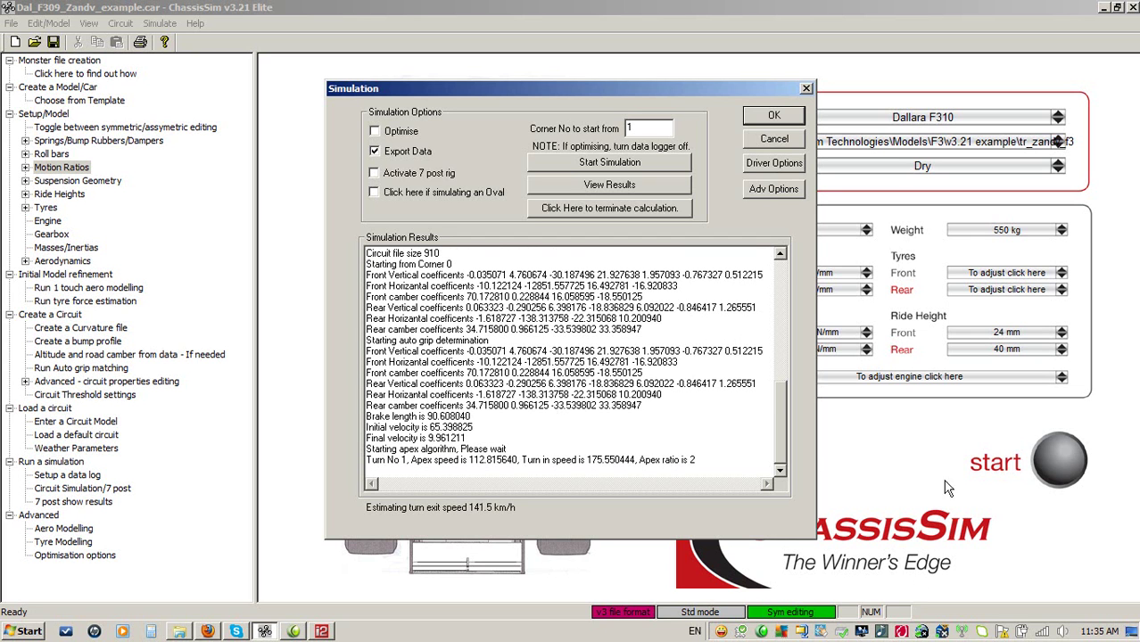
left_click(763, 633)
left_click(857, 224)
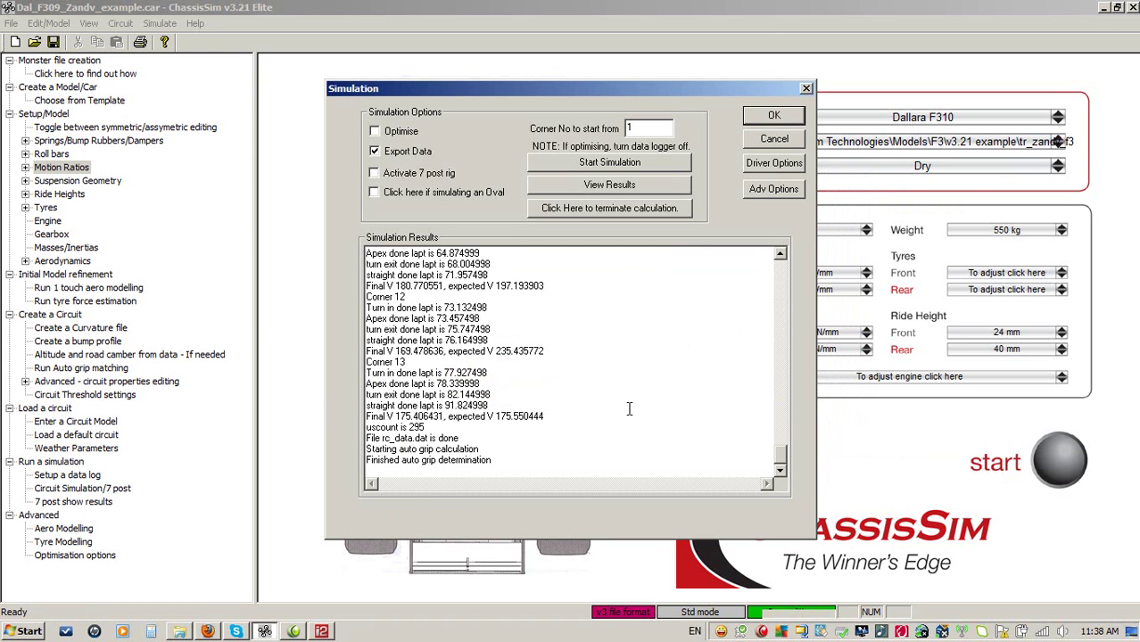
left_click(771, 140)
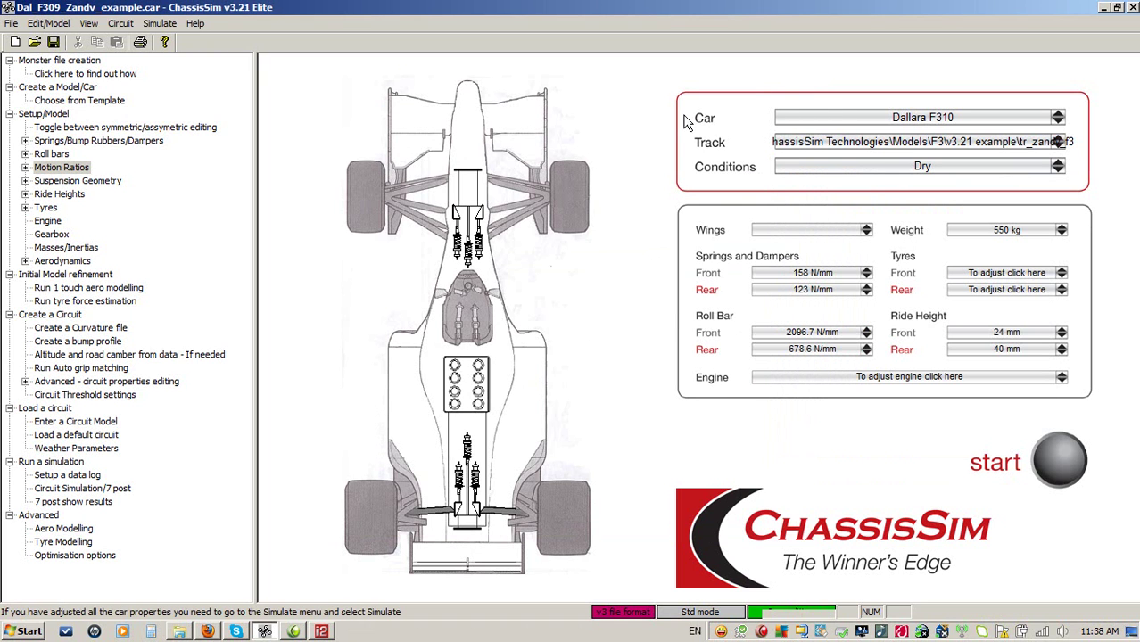
Import the generated grip scale file into the circuit data, enable the grip scale factors and accept the circuit information
left_click(123, 27)
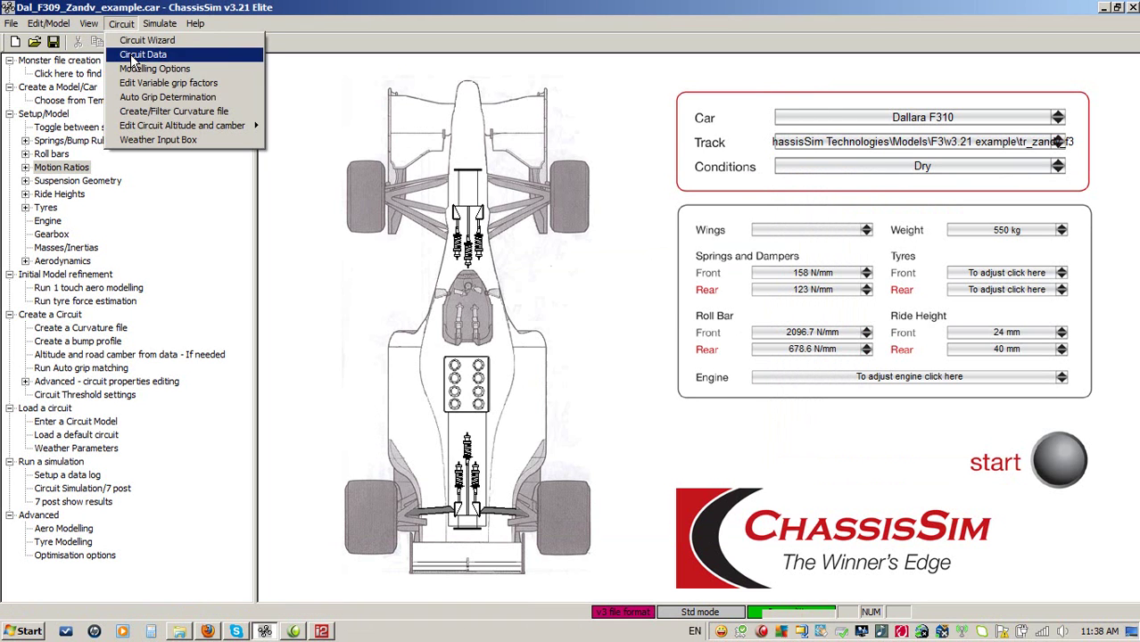
left_click(134, 56)
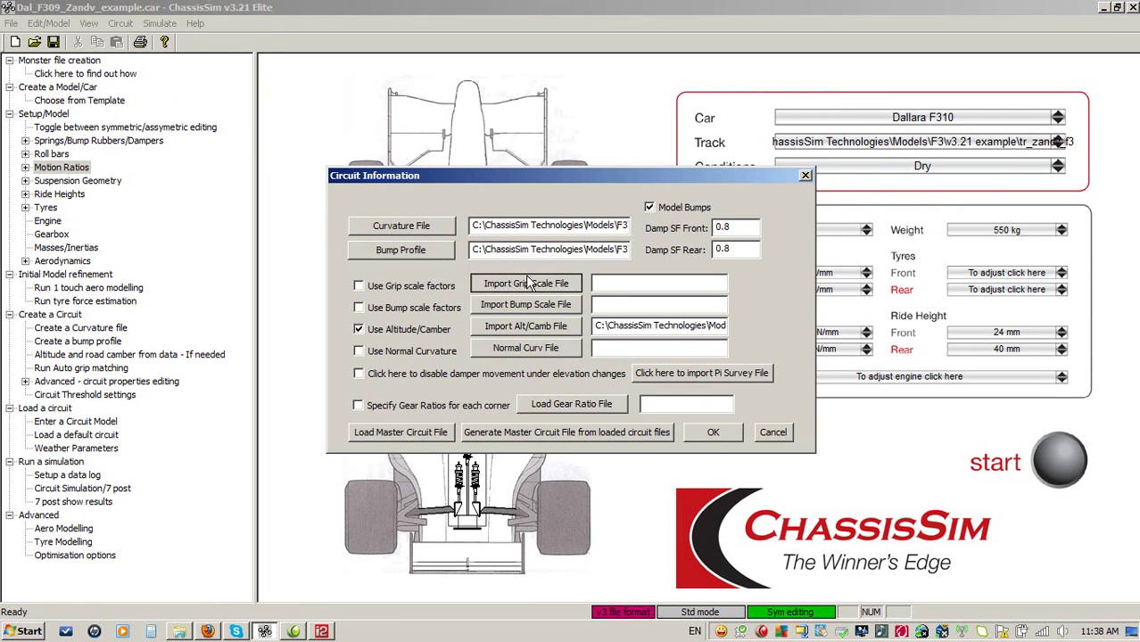
left_click(525, 282)
double_click(514, 303)
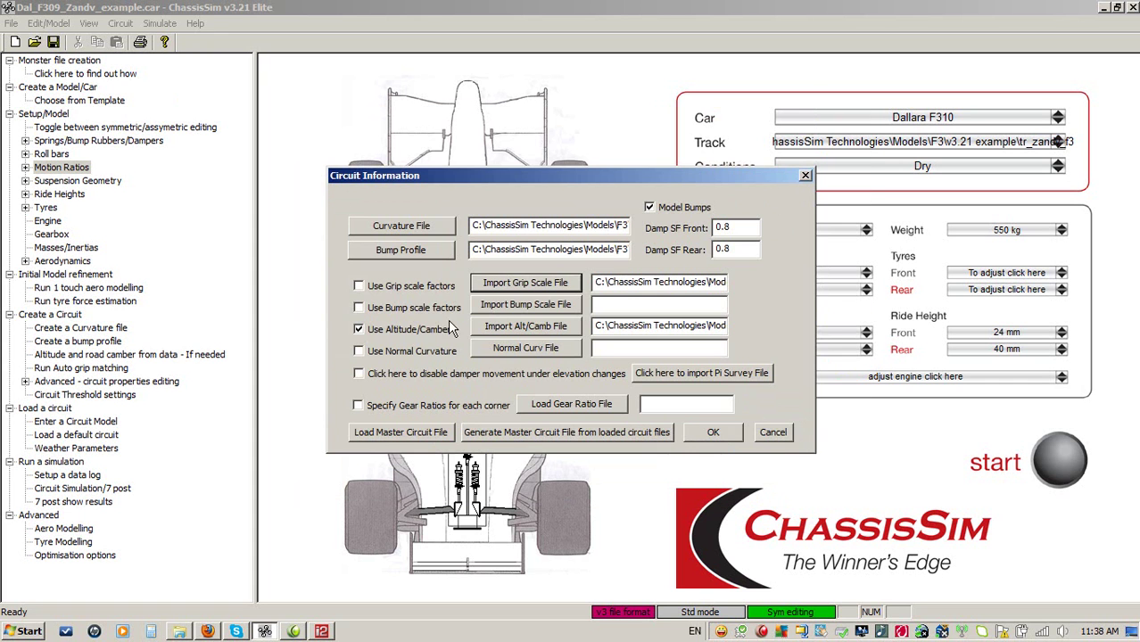
left_click(359, 286)
left_click(713, 432)
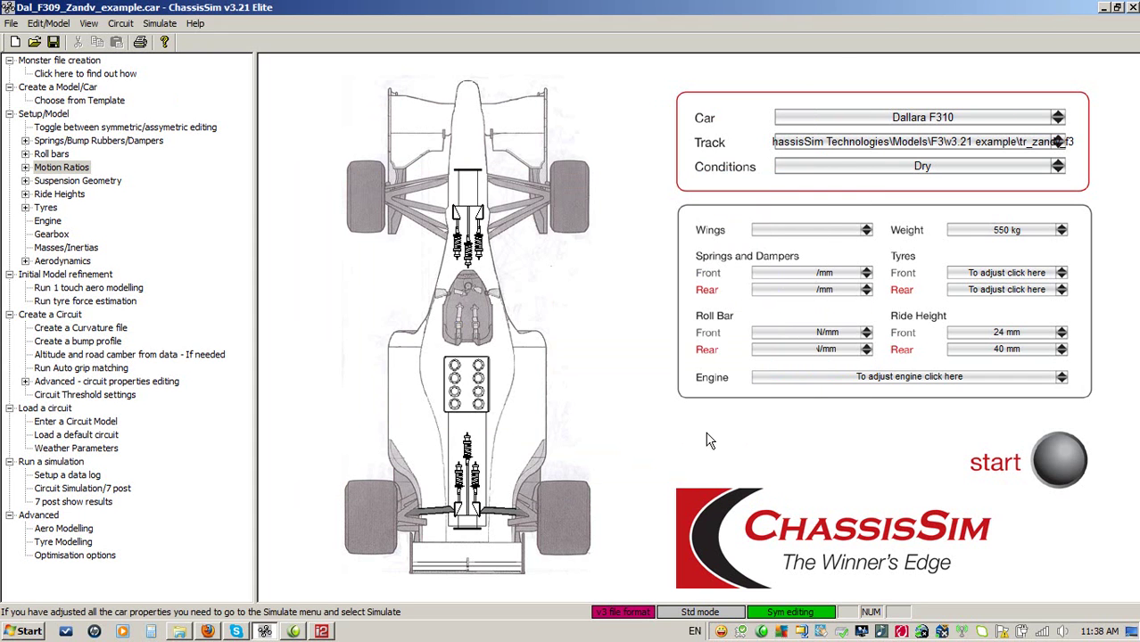
Change both the short comment and the long comment of the data log to bsf 0.8 + gf
left_click(161, 24)
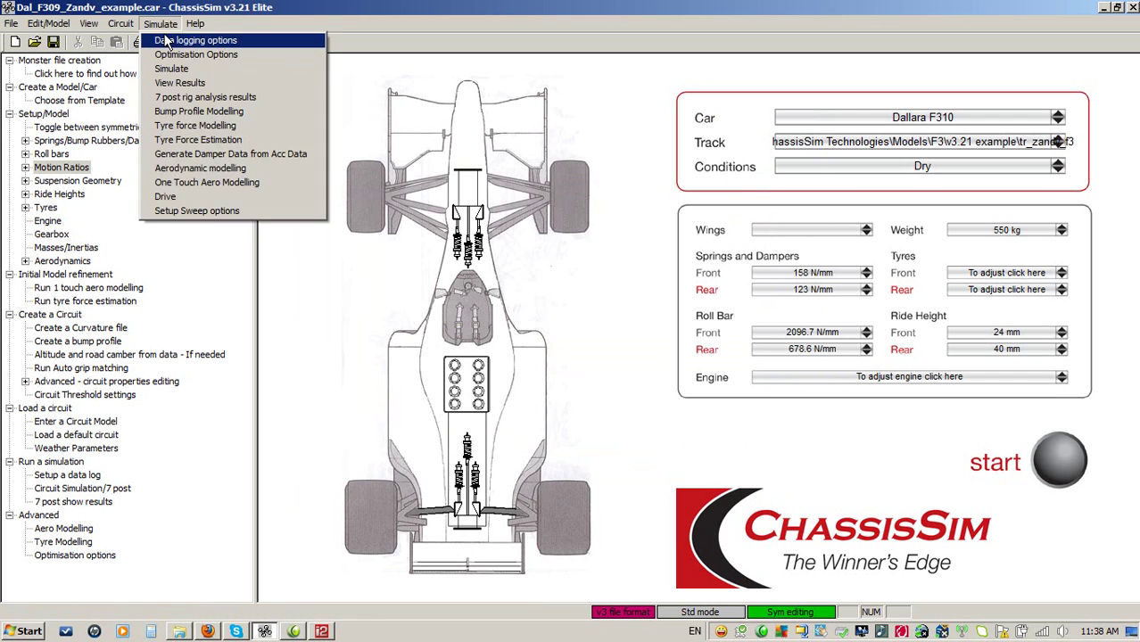
left_click(166, 42)
left_click_drag(546, 325, 441, 313)
left_click(542, 327)
type("+ gf")
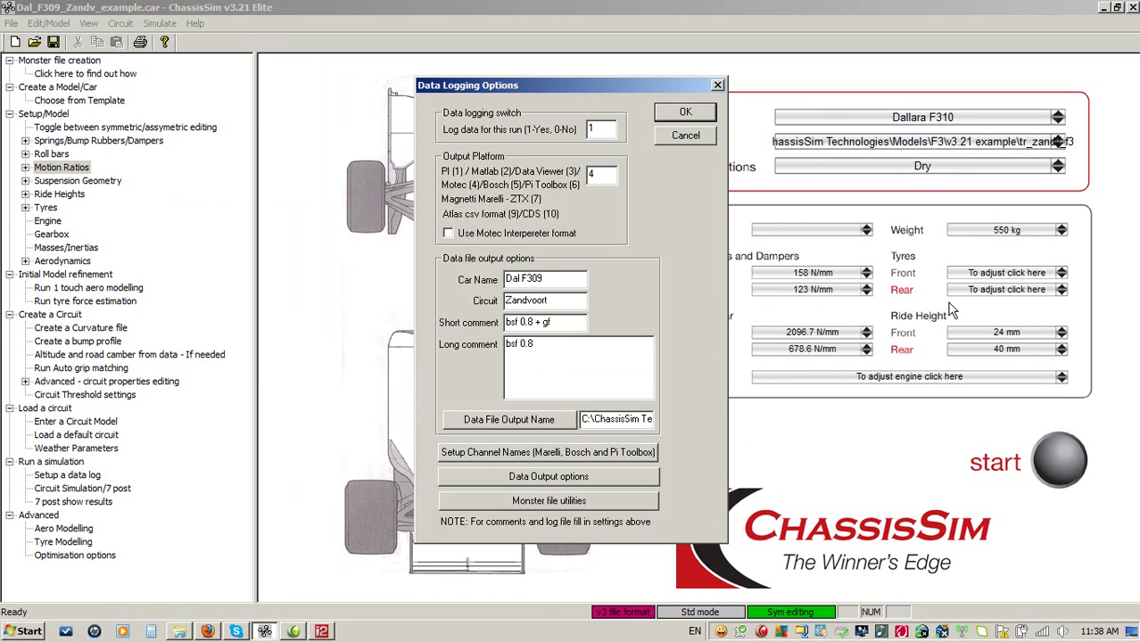
key("Tab")
type("+ gf")
Append _gf to the data file output name after f309_bsf_0_8 and accept the data logging options
left_click(649, 419)
key("Right")
key("Right")
key("Right")
key("Right")
key("Right")
key("Right")
key("Right")
key("Right")
key("Right")
key("Right")
key("Right")
key("Right")
key("Right")
key("Right")
key("Right")
key("Right")
key("Right")
key("Right")
key("Right")
key("Right")
key("Left")
key("Left")
key("Left")
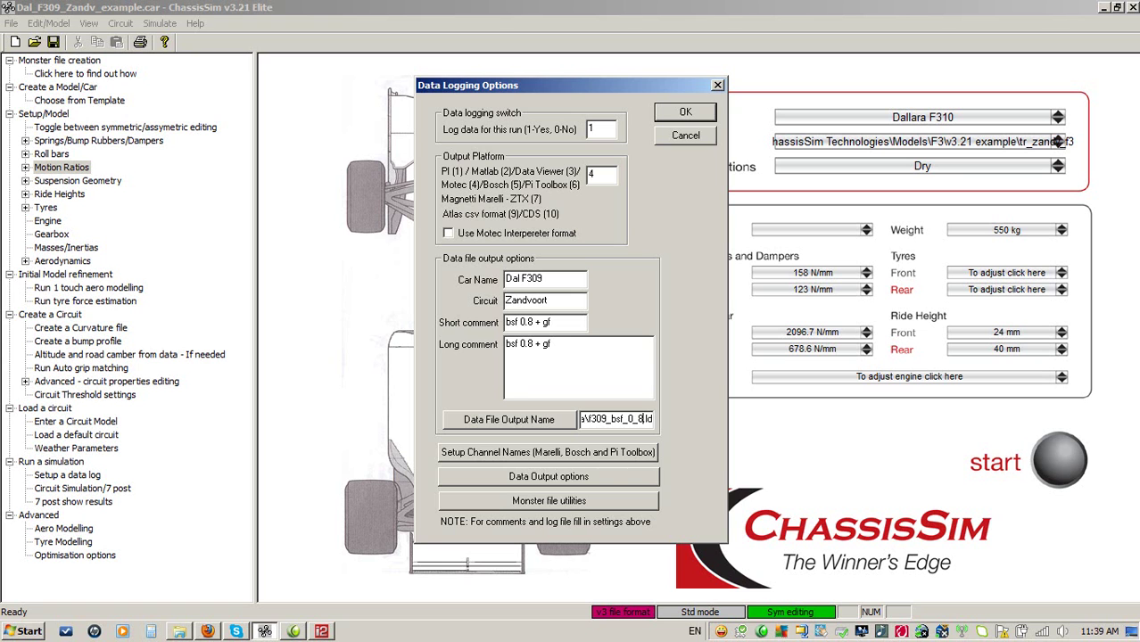
type("_gf")
key("Return")
Run the circuit simulation from corner 1 with the grip scale factors applied and data export on
left_click(1053, 451)
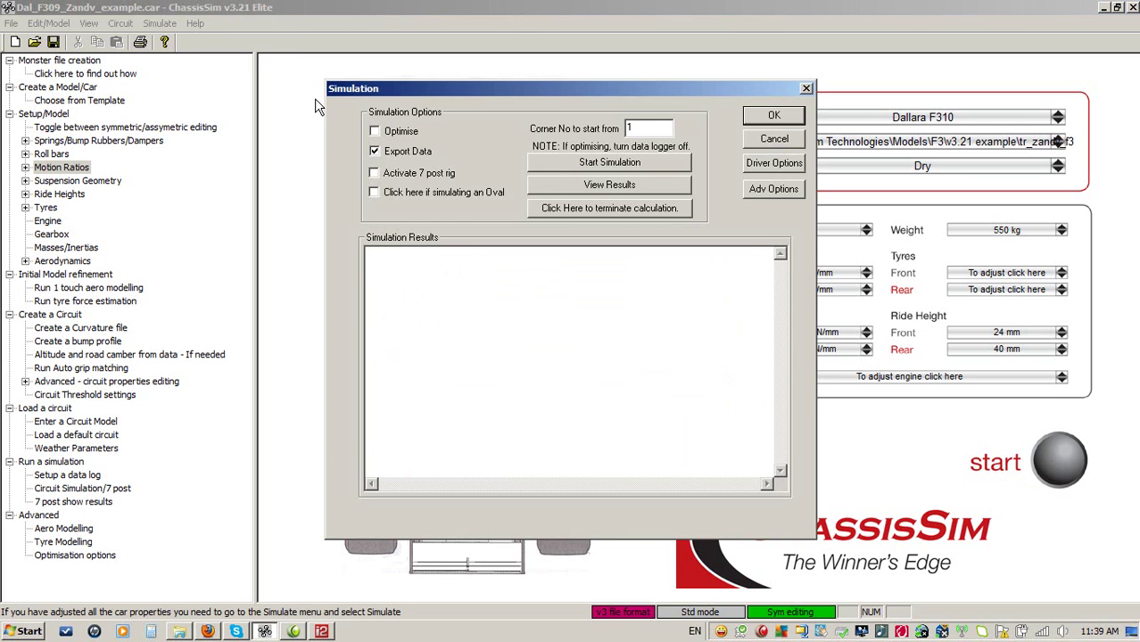
left_click(565, 166)
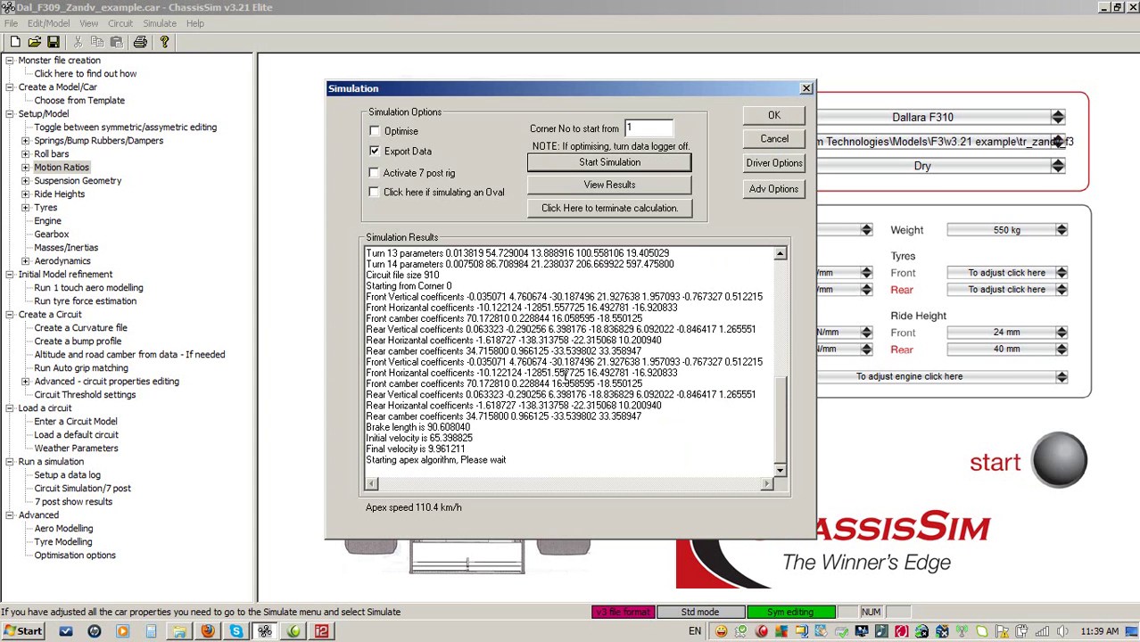
left_click(294, 631)
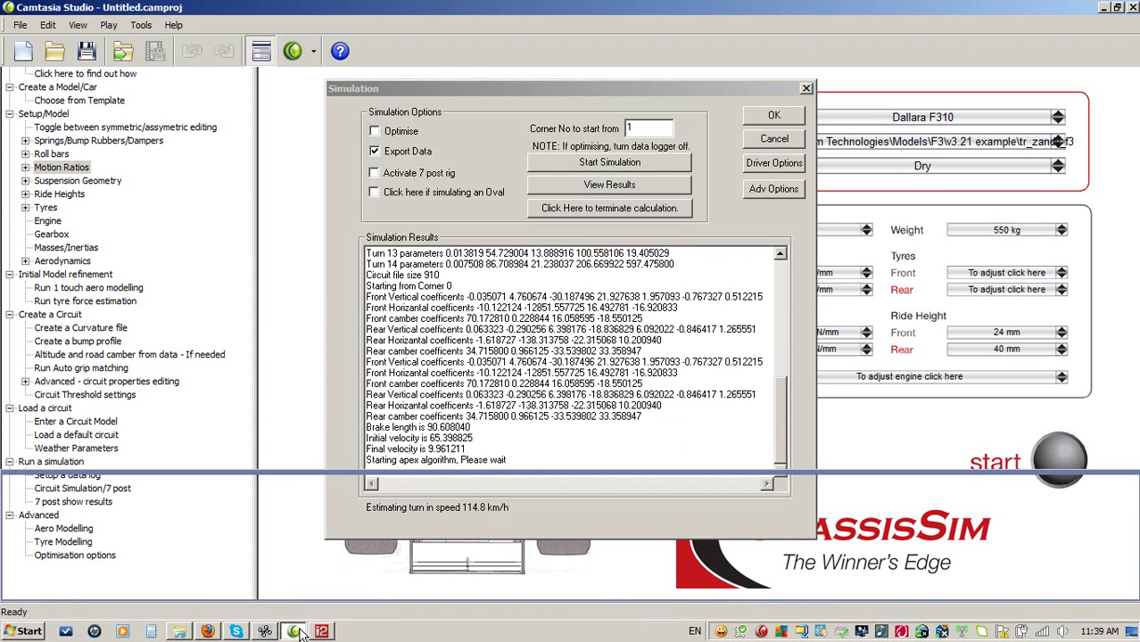
left_click(1104, 8)
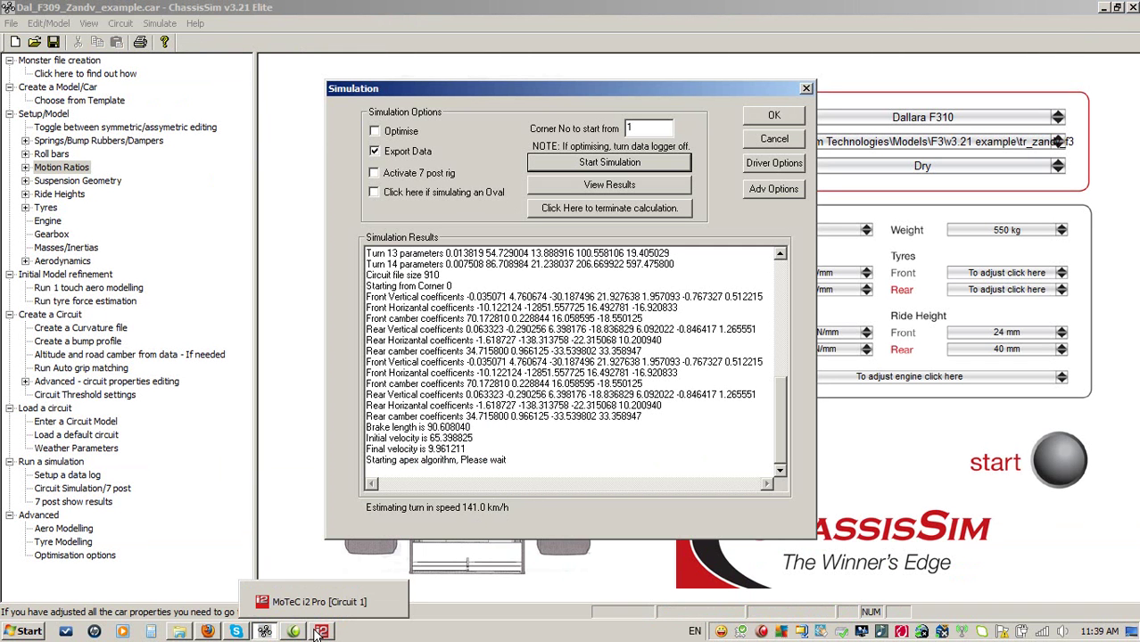
left_click(815, 634)
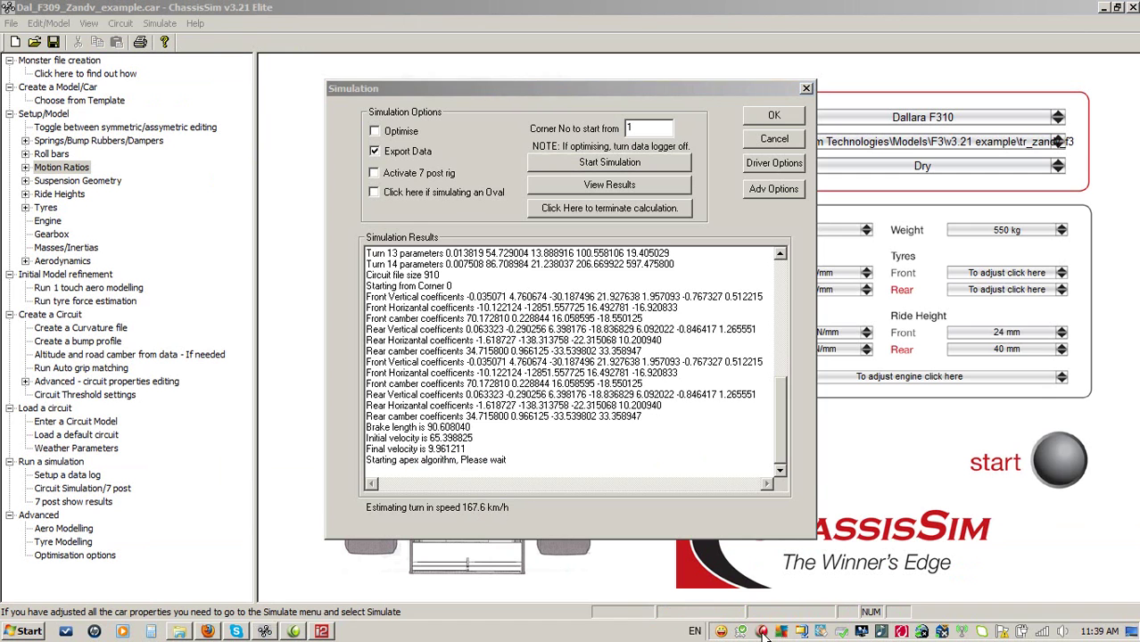
left_click(873, 224)
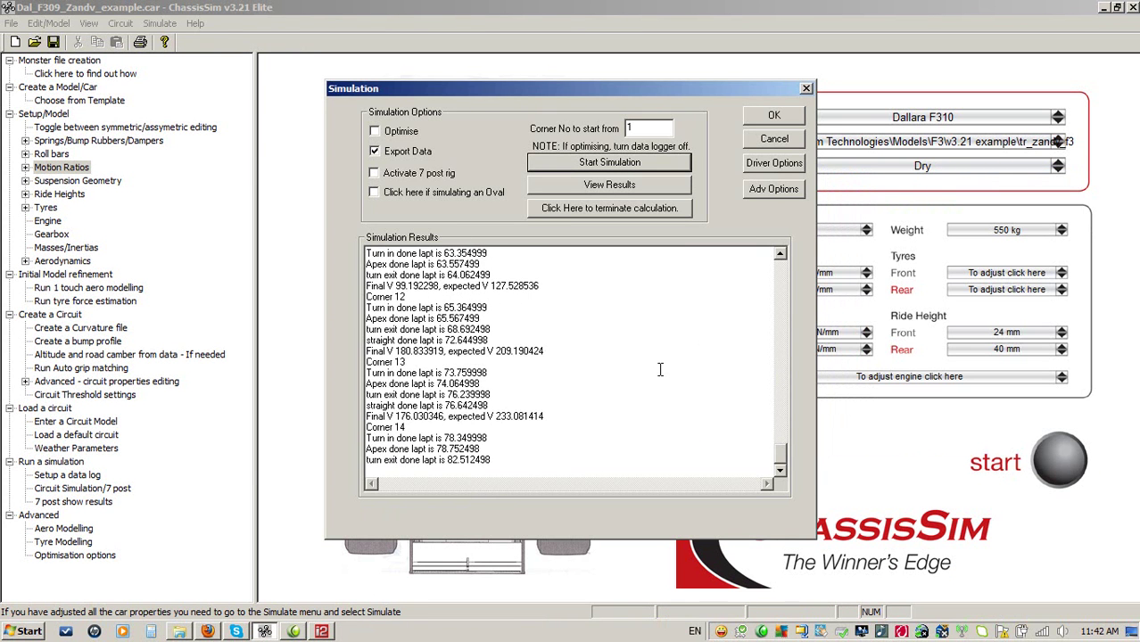
left_click(601, 345)
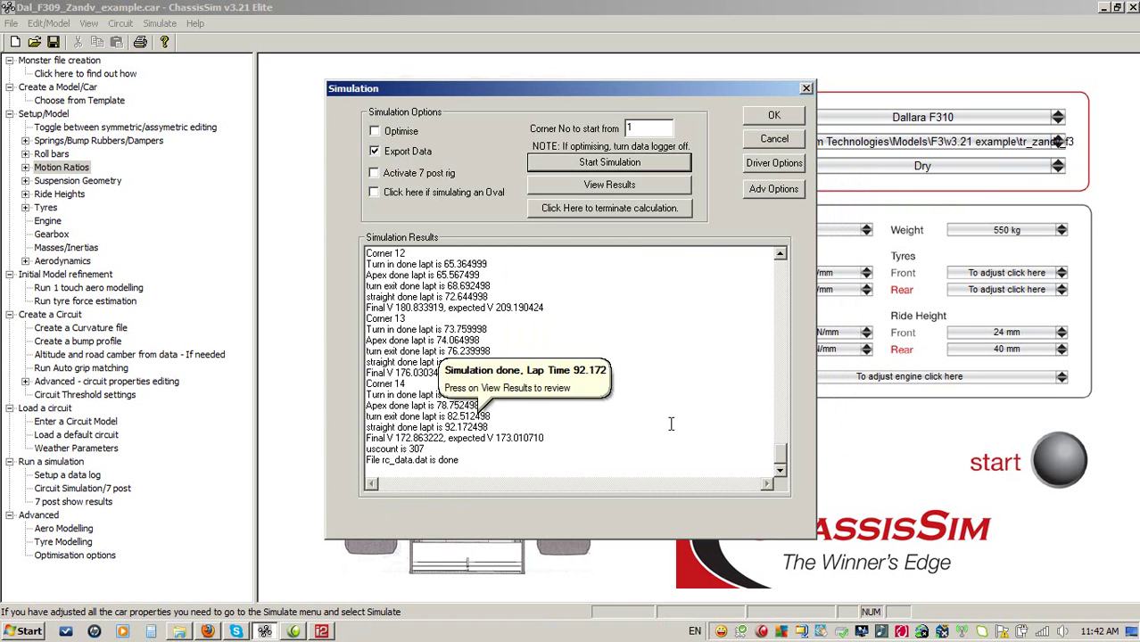
Close the simulation, switch to MoTeC i2 Pro and open the bsf 0.8 + gf log file from the v3.21 example data folder
left_click(774, 142)
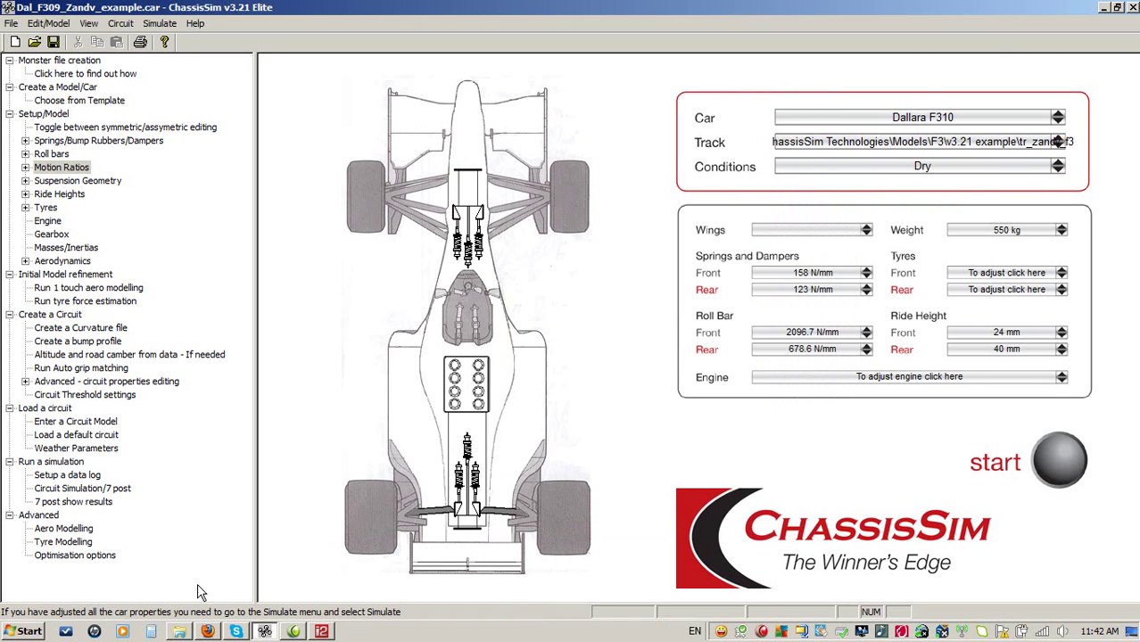
left_click(323, 631)
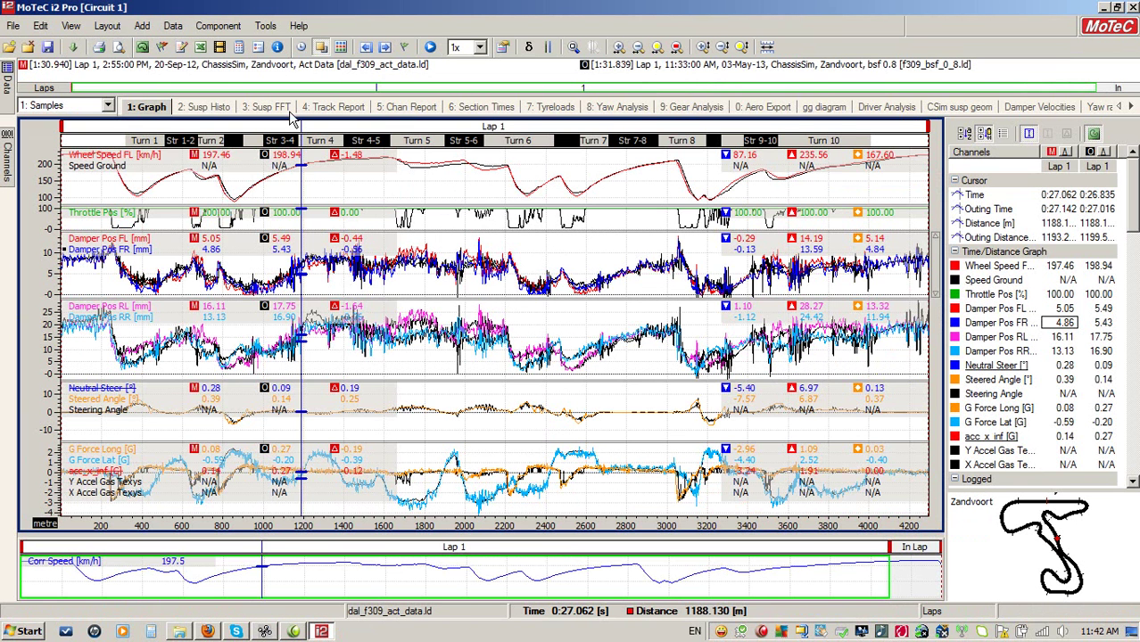
left_click(5, 93)
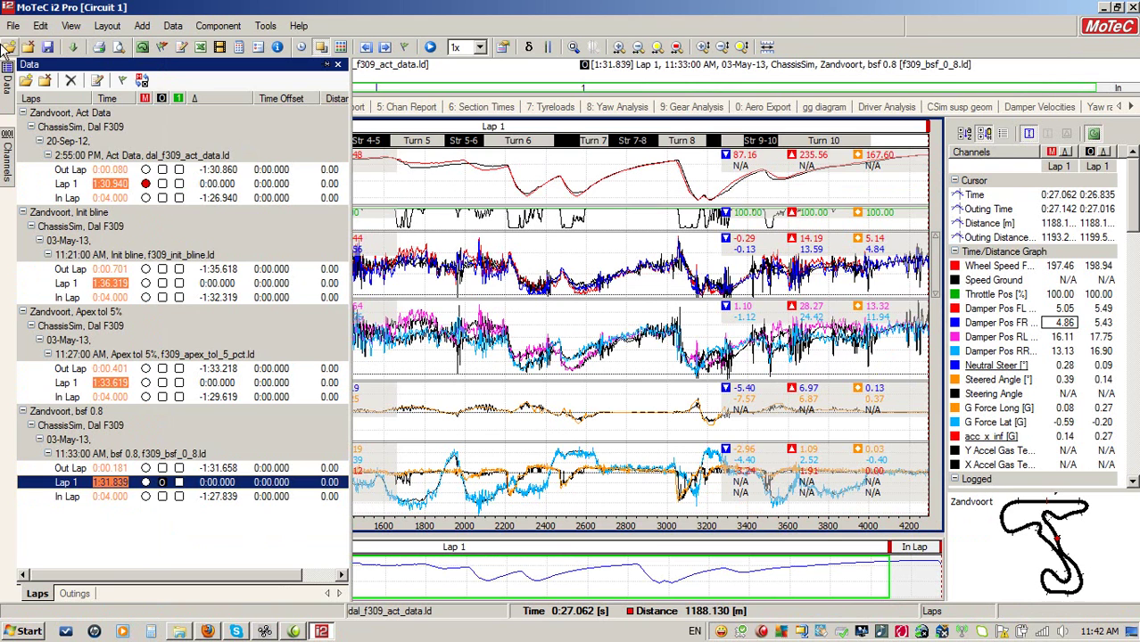
left_click(25, 80)
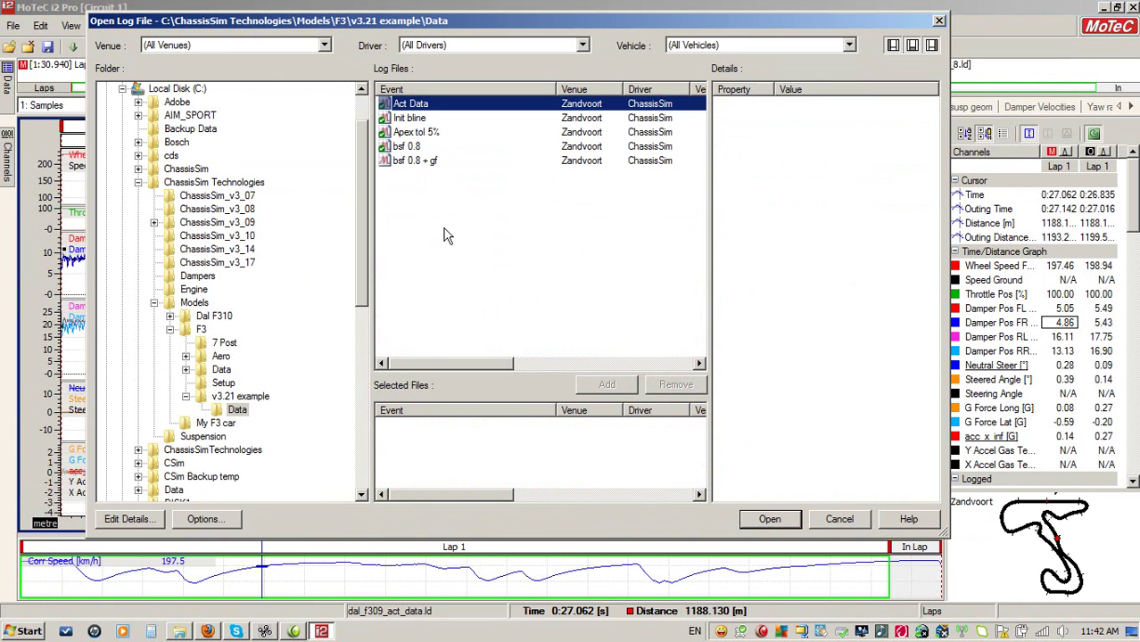
left_click(417, 161)
left_click(606, 385)
left_click(772, 523)
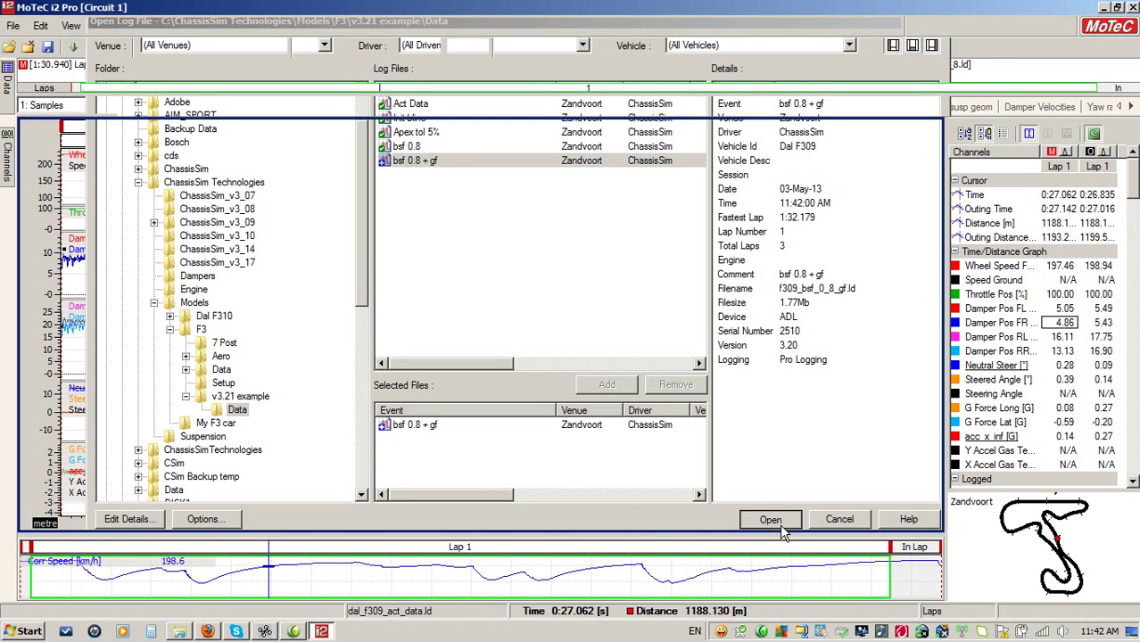
Set Lap 1 of Act Data as the main lap and overlay Lap 1 of the bsf 0.8 + gf run
left_click(5, 86)
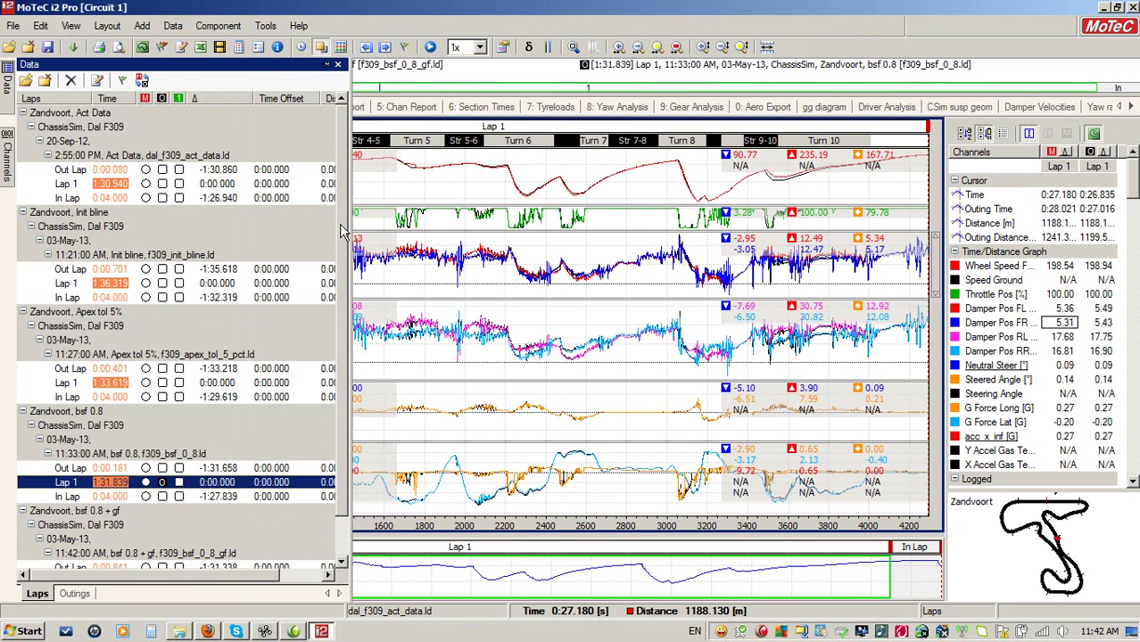
left_click_drag(341, 231, 340, 313)
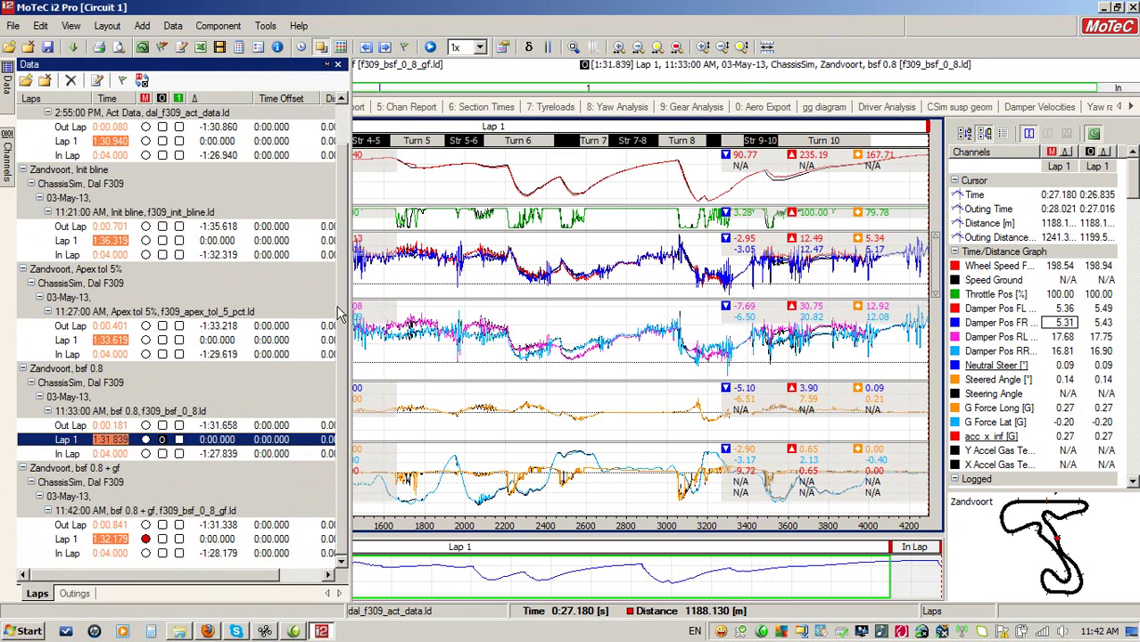
left_click(147, 142)
left_click(147, 142)
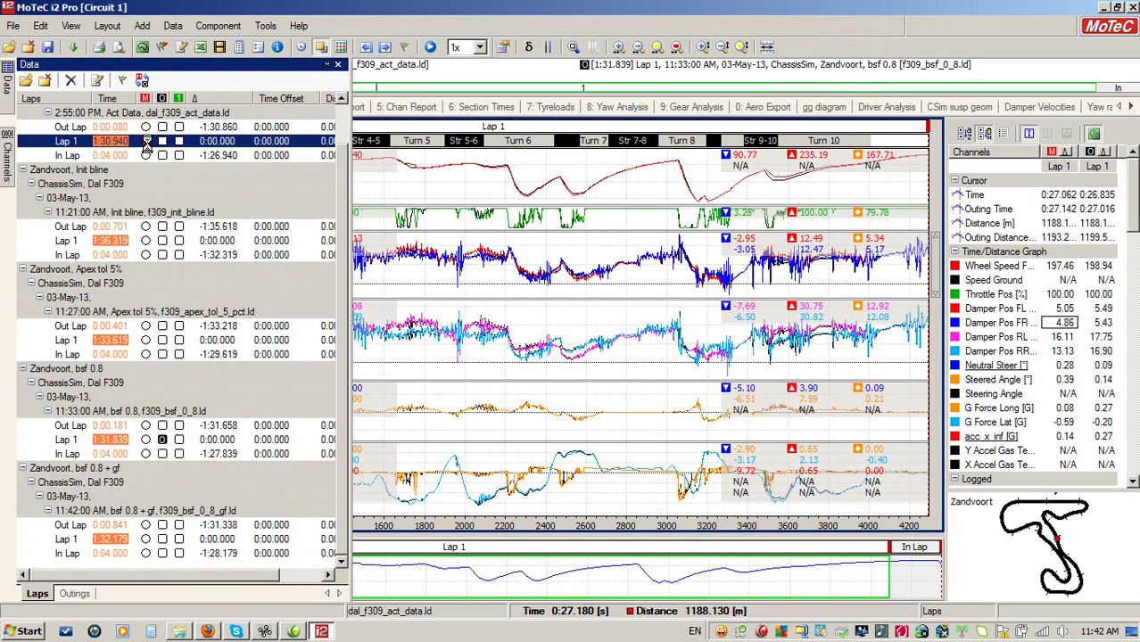
left_click(166, 540)
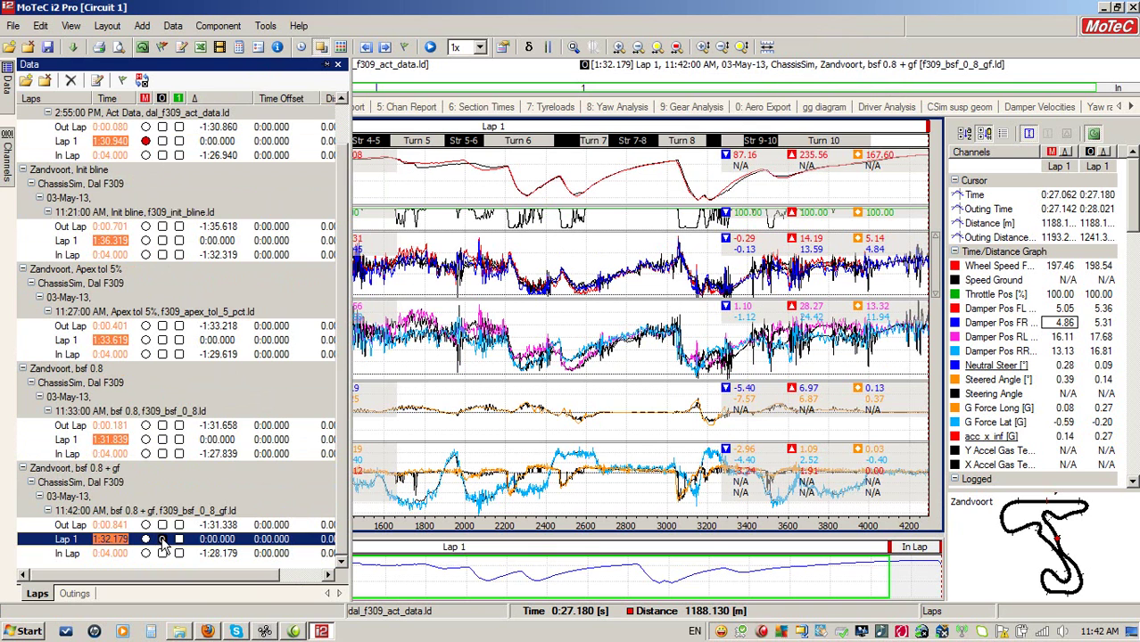
Compare actual and grip-factored simulated speed traces on straight 7-8, at the Turn 8 exit and through Turn 5
left_click(637, 179)
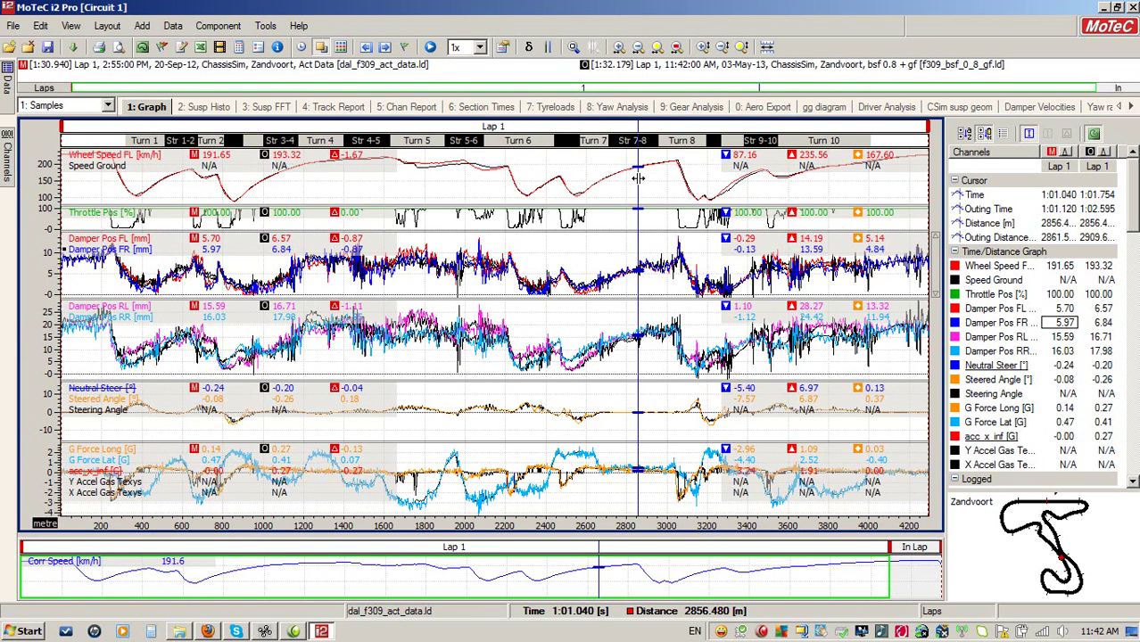
mouse_move(737, 200)
left_mouse_down()
mouse_move(710, 203)
mouse_move(740, 209)
mouse_move(702, 218)
mouse_move(735, 223)
mouse_move(706, 228)
mouse_move(736, 230)
mouse_move(724, 234)
left_mouse_up()
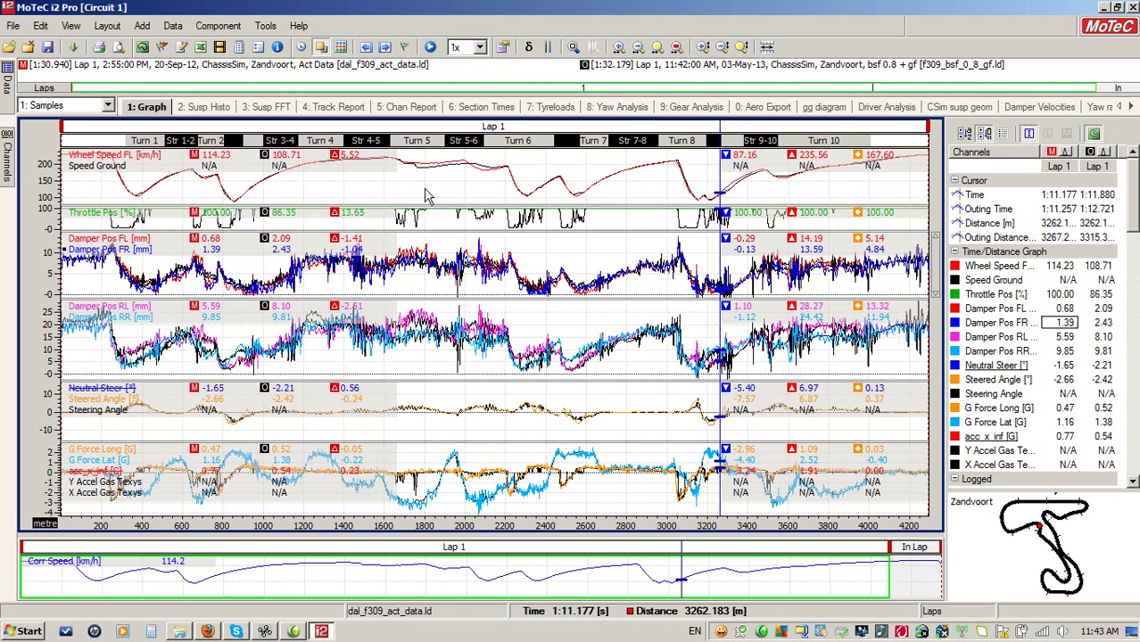
left_click_drag(403, 183, 427, 186)
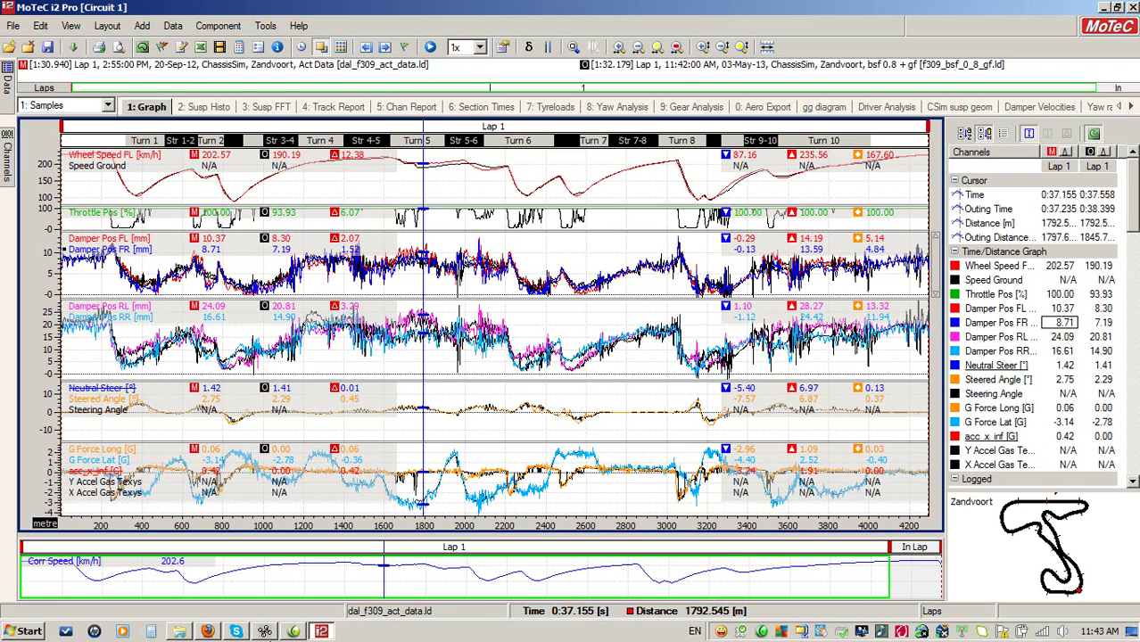
Switch to ChassisSim and review the simulation's advanced setting for apex speed by corner length, leaving it unchanged
key("alt+Tab")
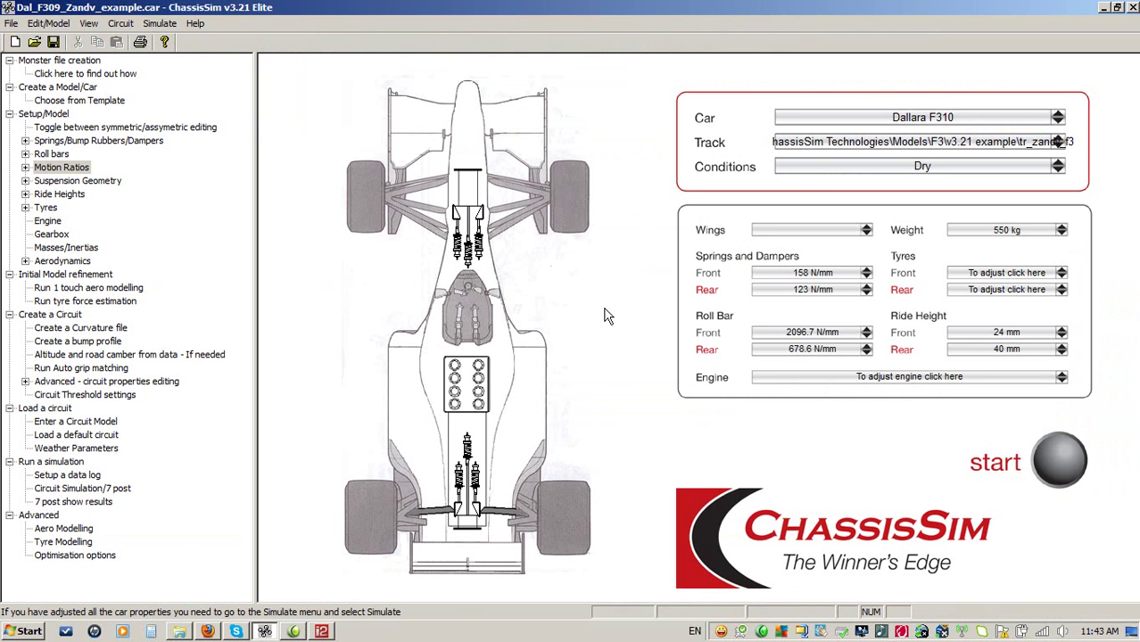
left_click(1057, 457)
left_click(771, 189)
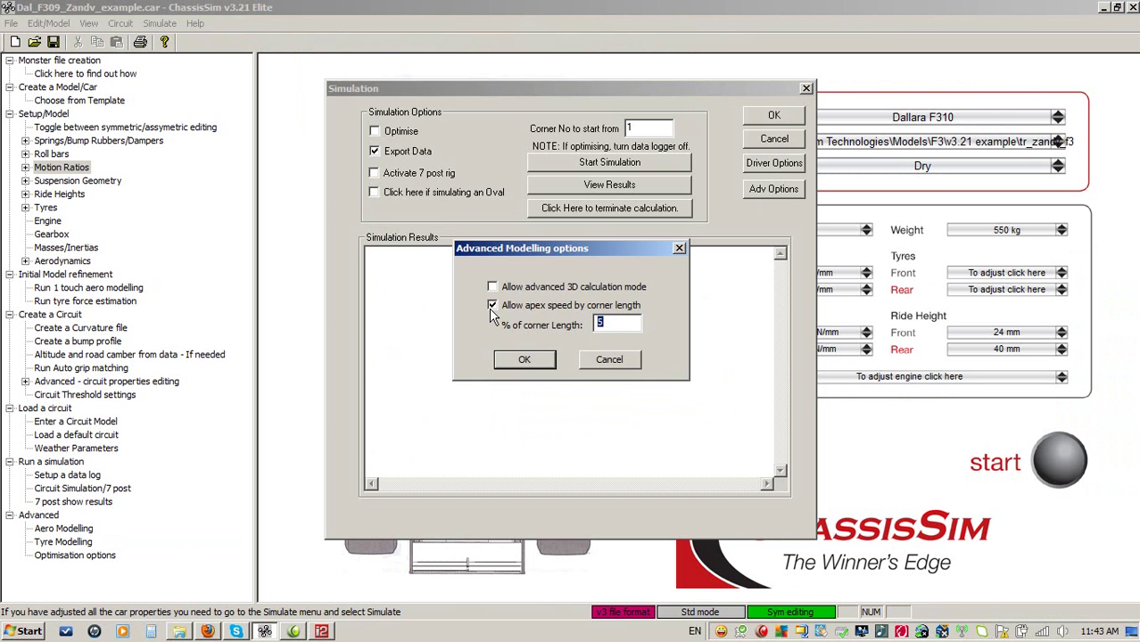
left_click(596, 361)
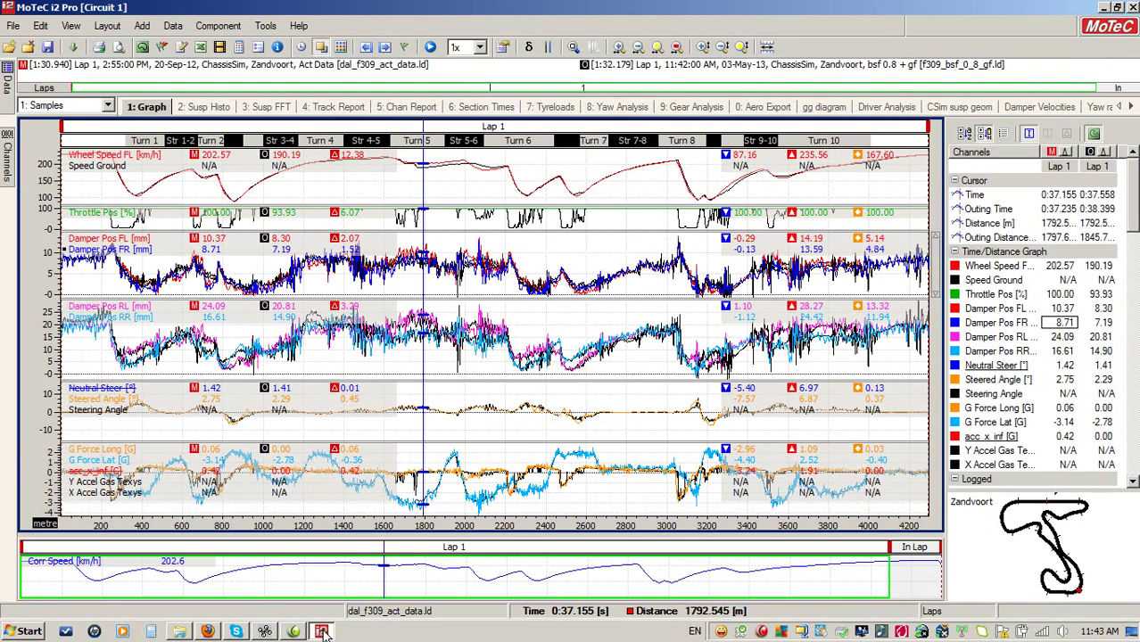
Return to MoTeC i2 Pro and examine the speed and damper traces closely through Turn 5 and into Turn 6
left_click(323, 630)
left_click_drag(397, 294, 503, 285)
left_click_drag(482, 176, 531, 179)
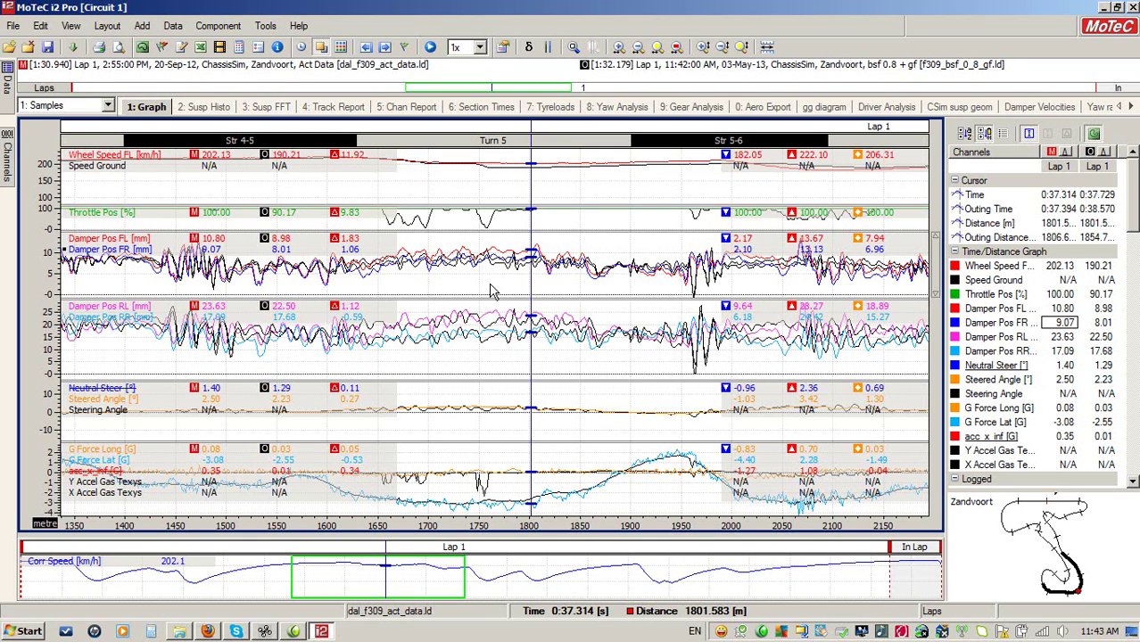
scroll(490, 290, "down", 5)
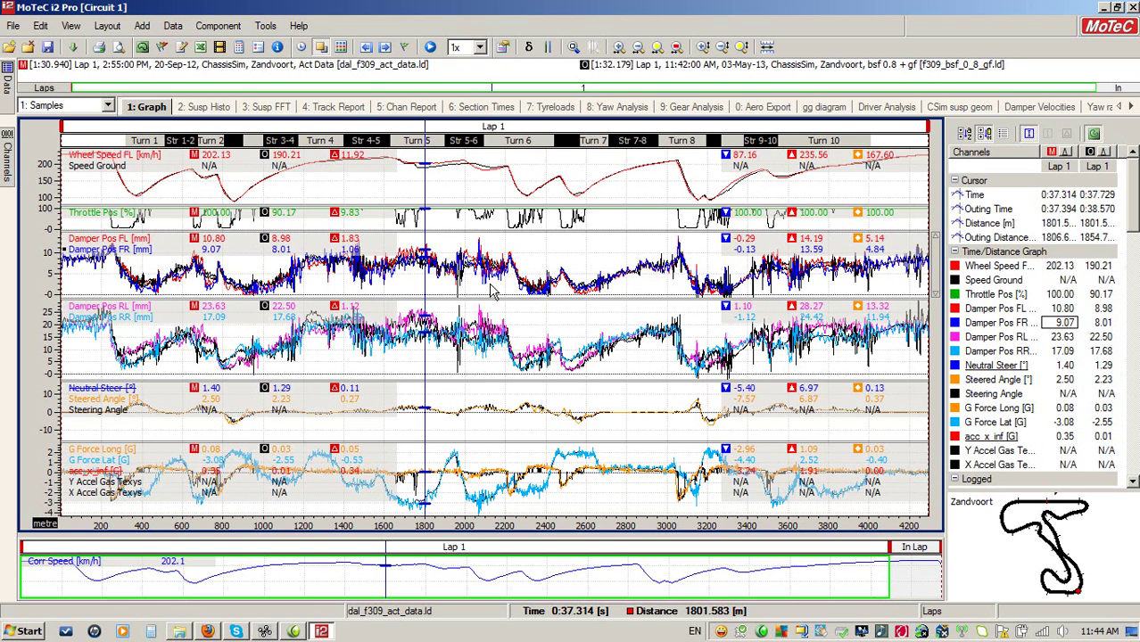
left_click_drag(424, 183, 481, 178)
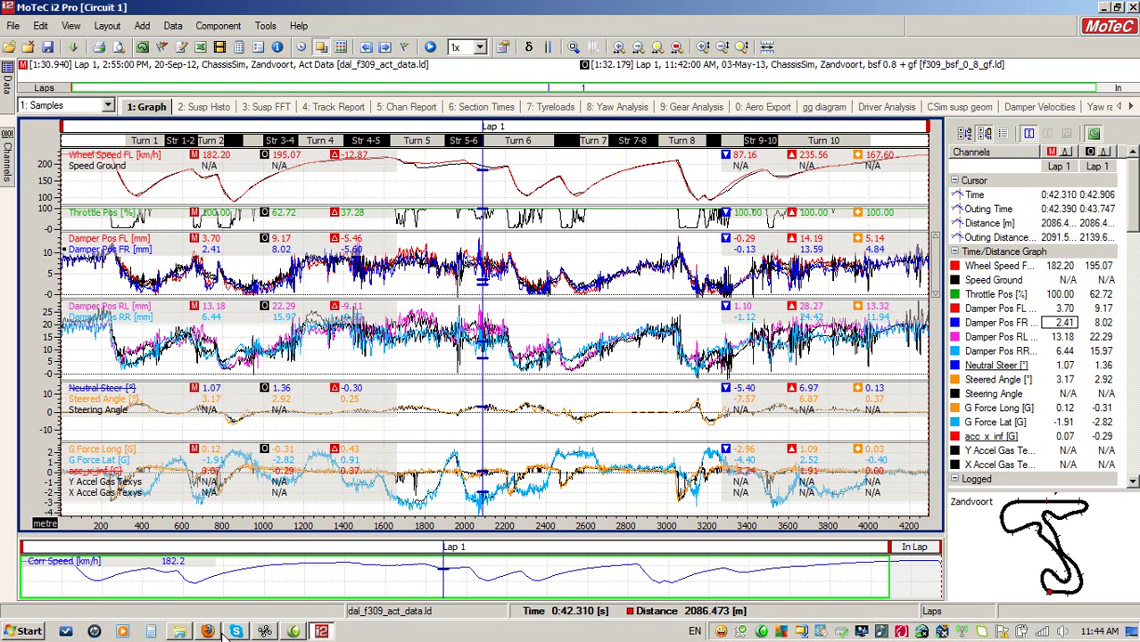
Switch to ChassisSim, close the simulation dialog, and view the curvature file creation and filter settings without changing them
left_click(264, 631)
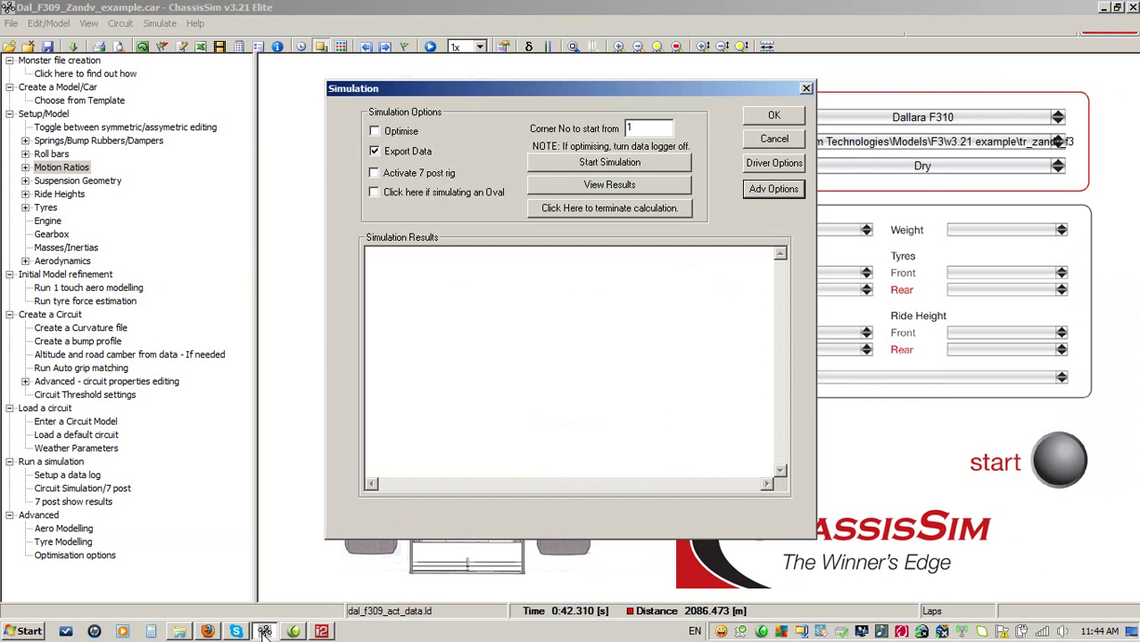
left_click(773, 141)
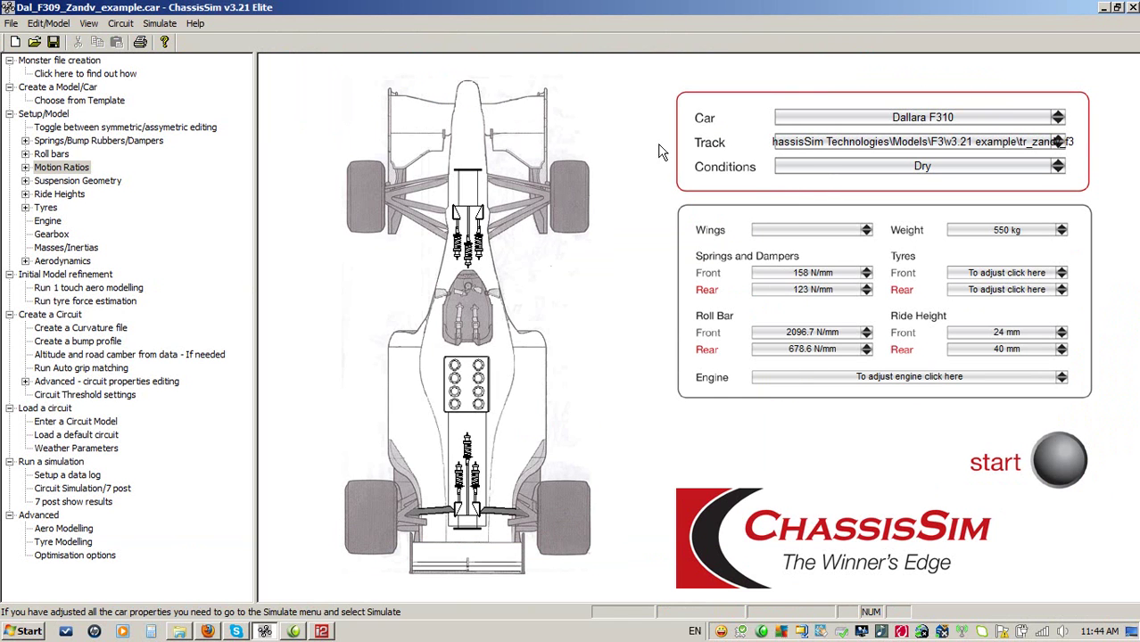
left_click(121, 23)
left_click(176, 112)
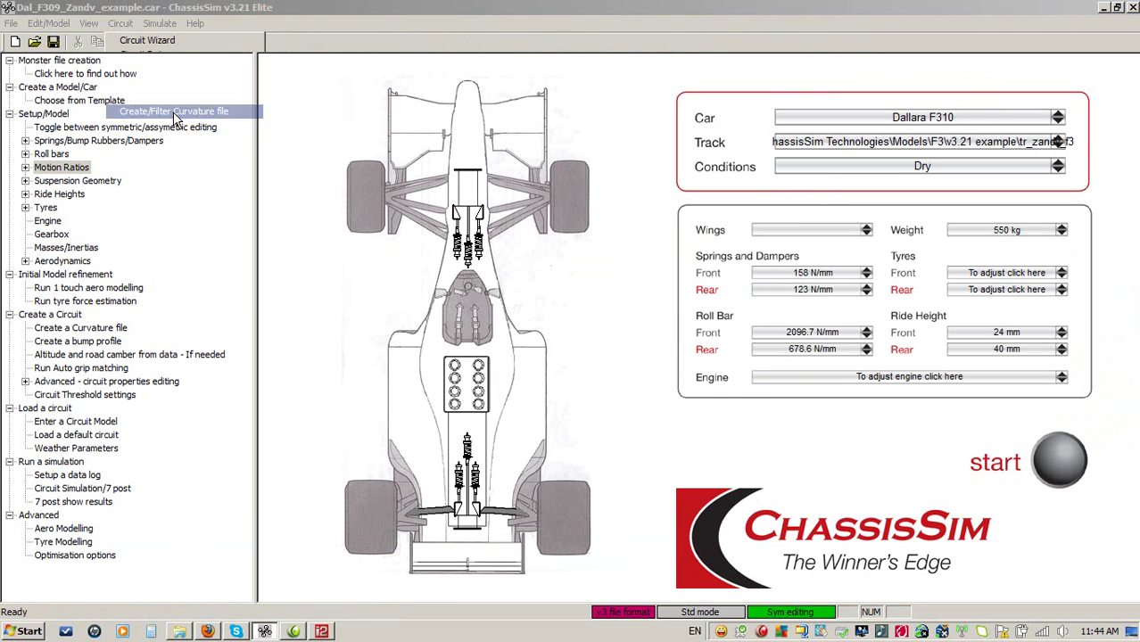
left_click(627, 424)
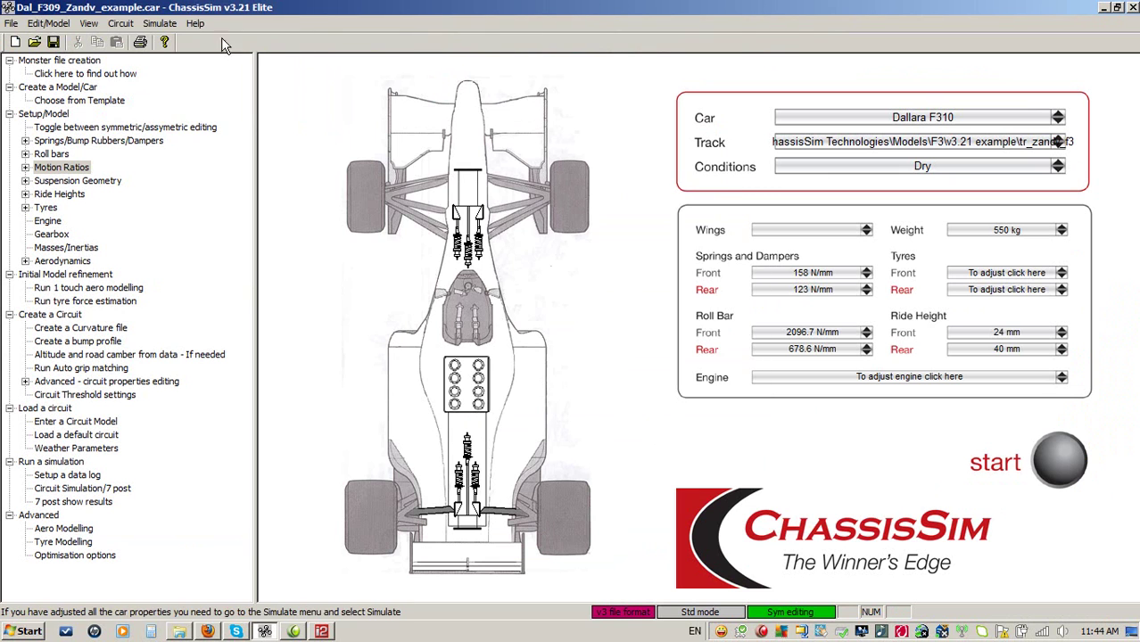
Review the bump profile modelling settings, including the maximum number of bump scaling iterations, and leave without changes
left_click(161, 23)
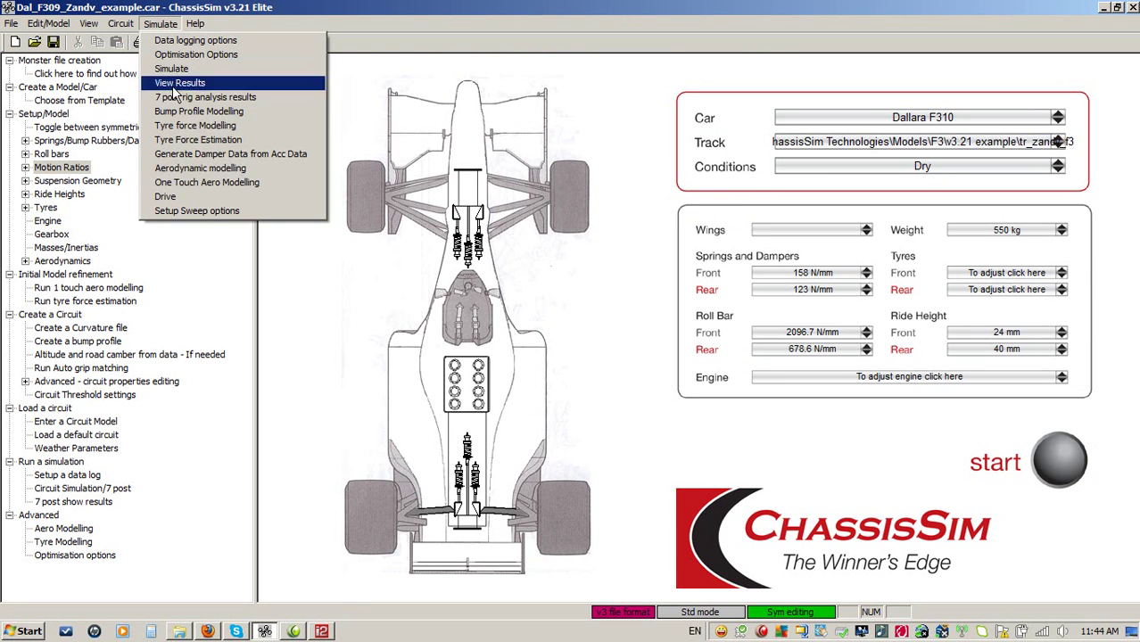
left_click(212, 114)
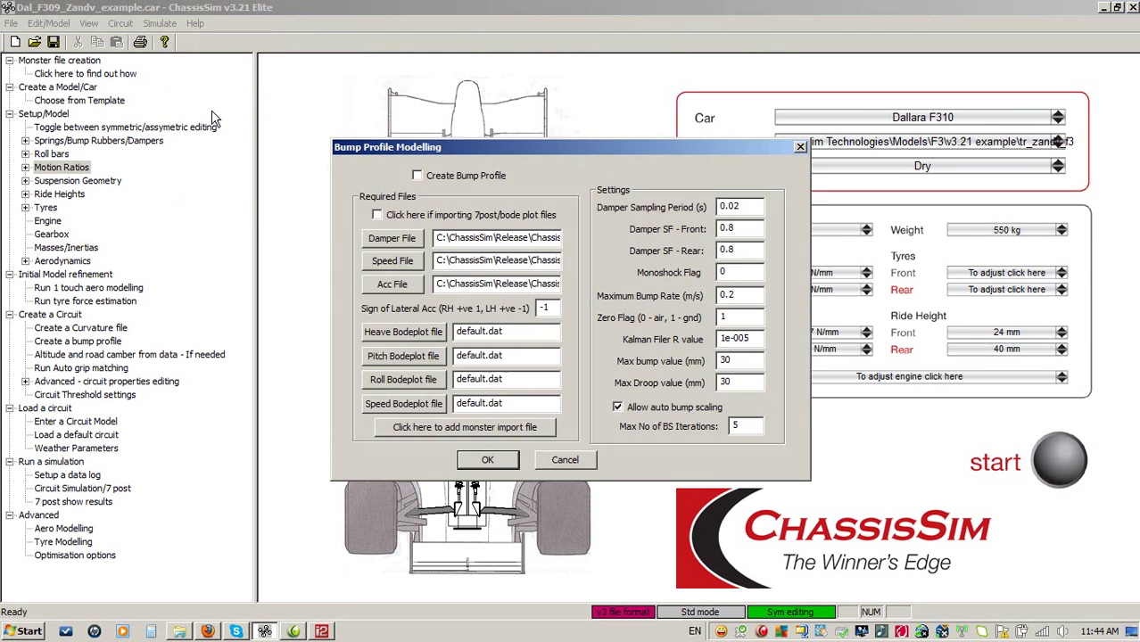
double_click(736, 426)
left_click(584, 464)
View a circuit altitude and camber editing dialog and dismiss it without changes
left_click(120, 24)
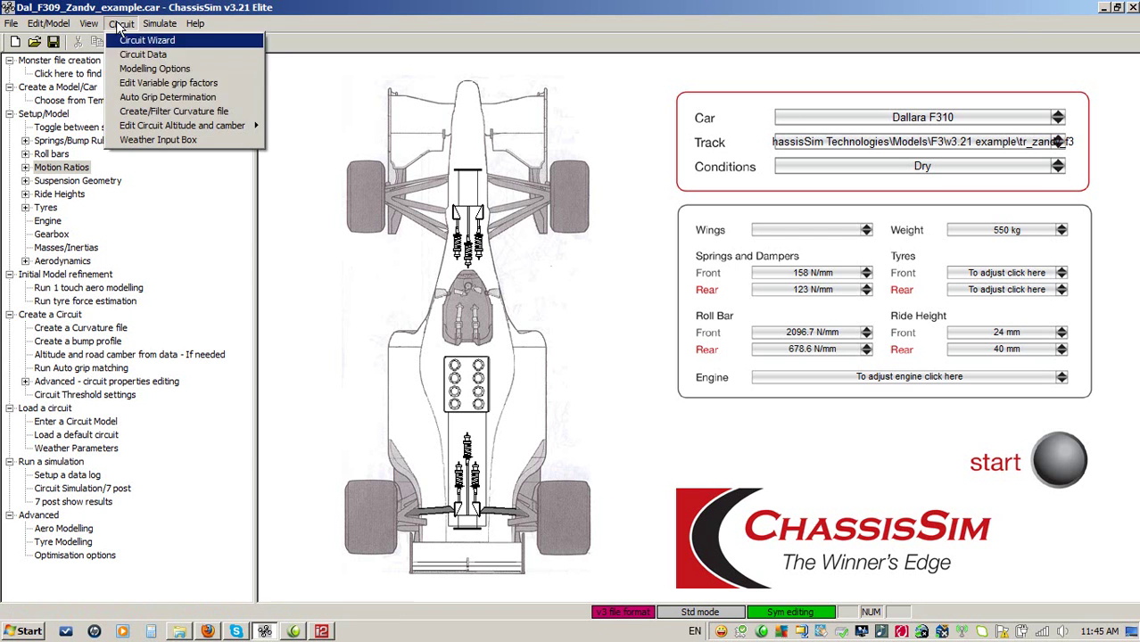
mouse_move(179, 125)
left_click(306, 138)
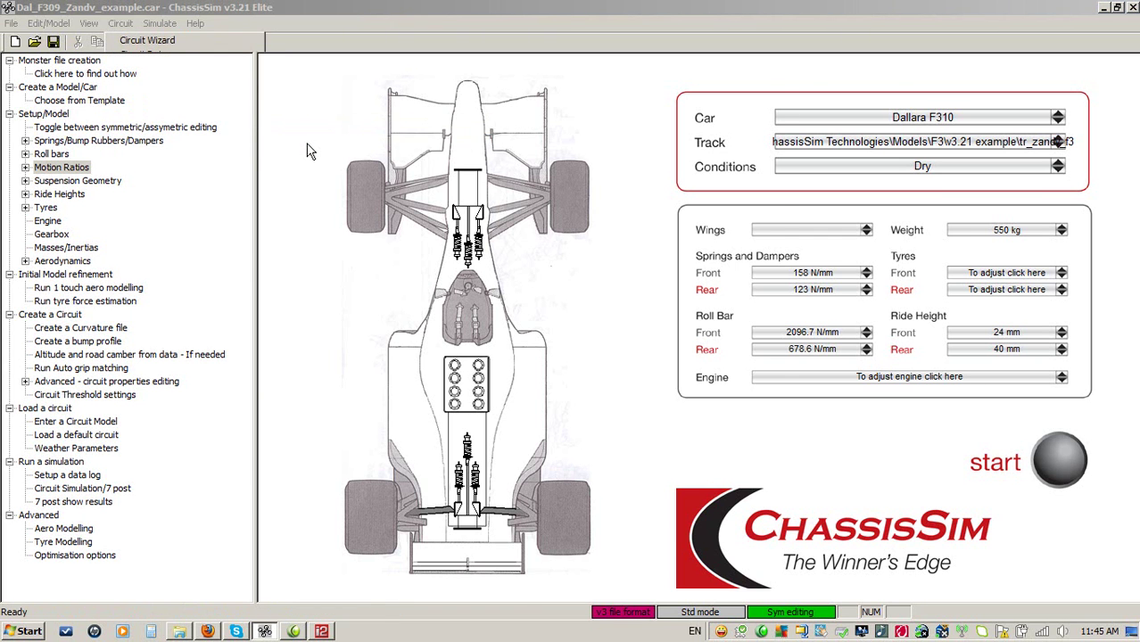
left_click(603, 519)
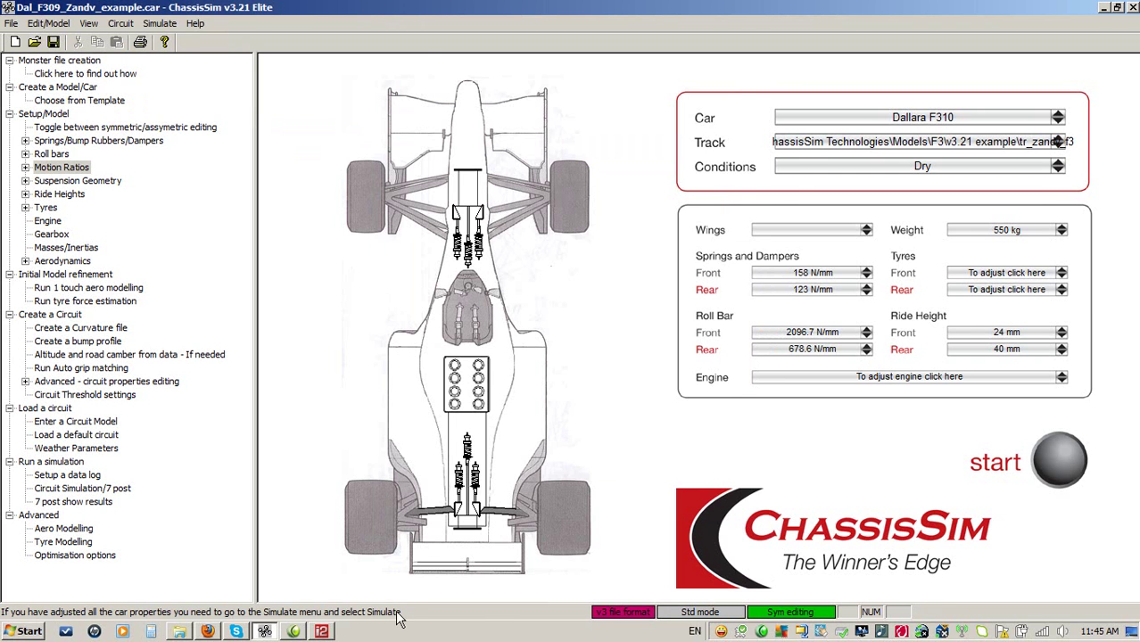
In MoTeC i2 Pro, overlay Lap 1 of Init bline on the actual data and compare speeds at Turn 5 and entering Turn 10
left_click(322, 631)
mouse_move(5, 105)
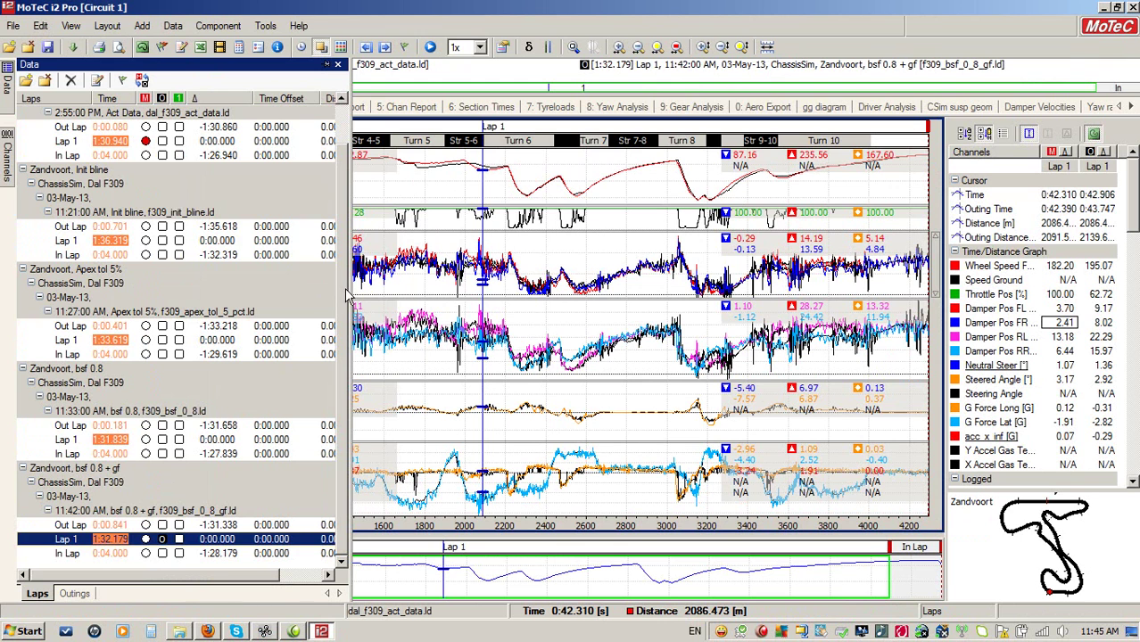
left_click(162, 241)
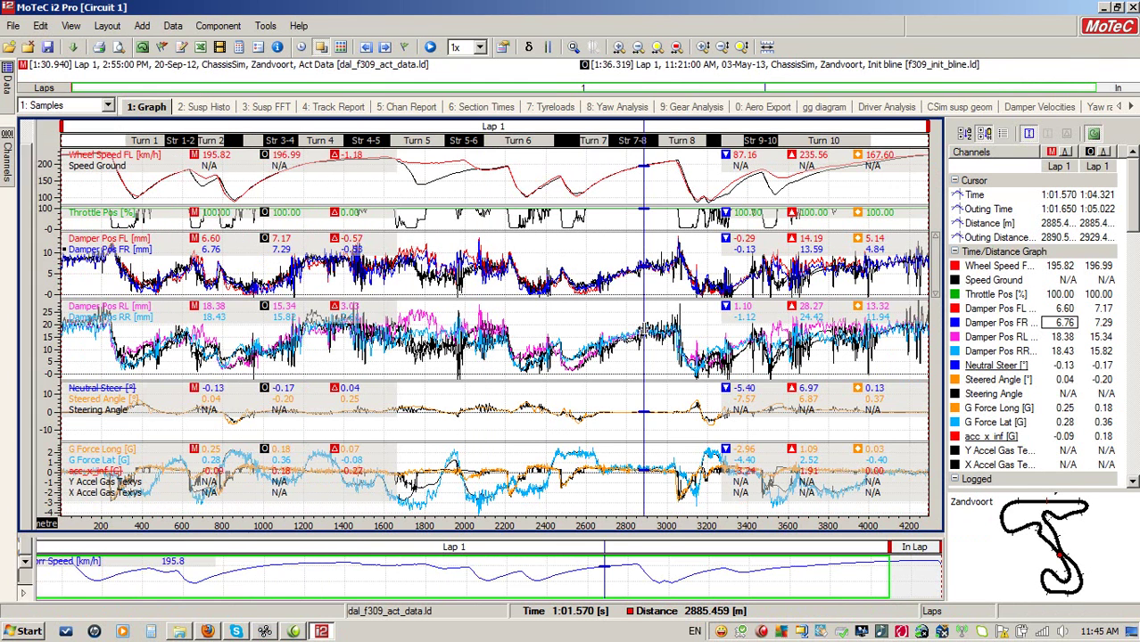
left_click_drag(393, 174, 428, 191)
left_click_drag(775, 197, 780, 198)
Switch to ChassisSim and revisit the corner length percentage used for apex speed, cancelling the advanced modelling options
left_click(264, 630)
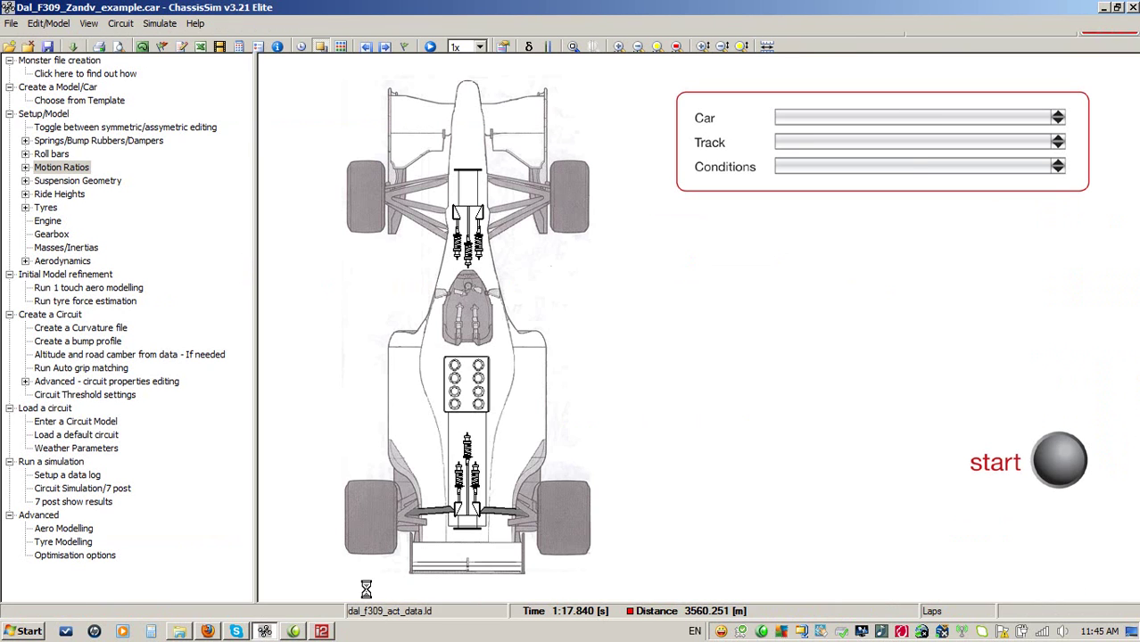
left_click(1051, 468)
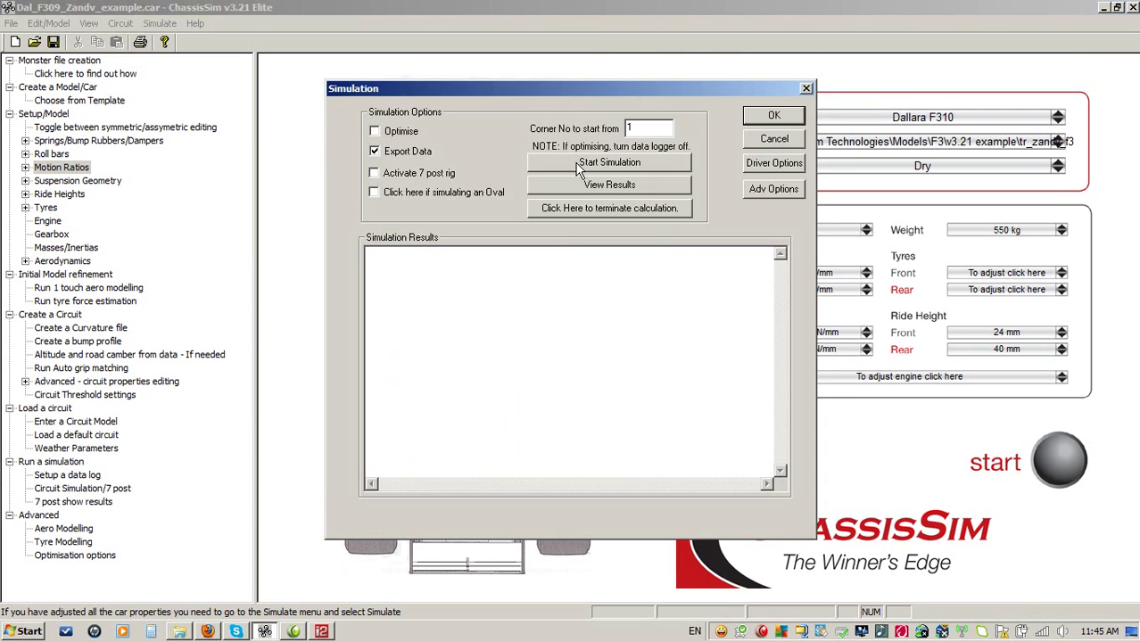
left_click(773, 191)
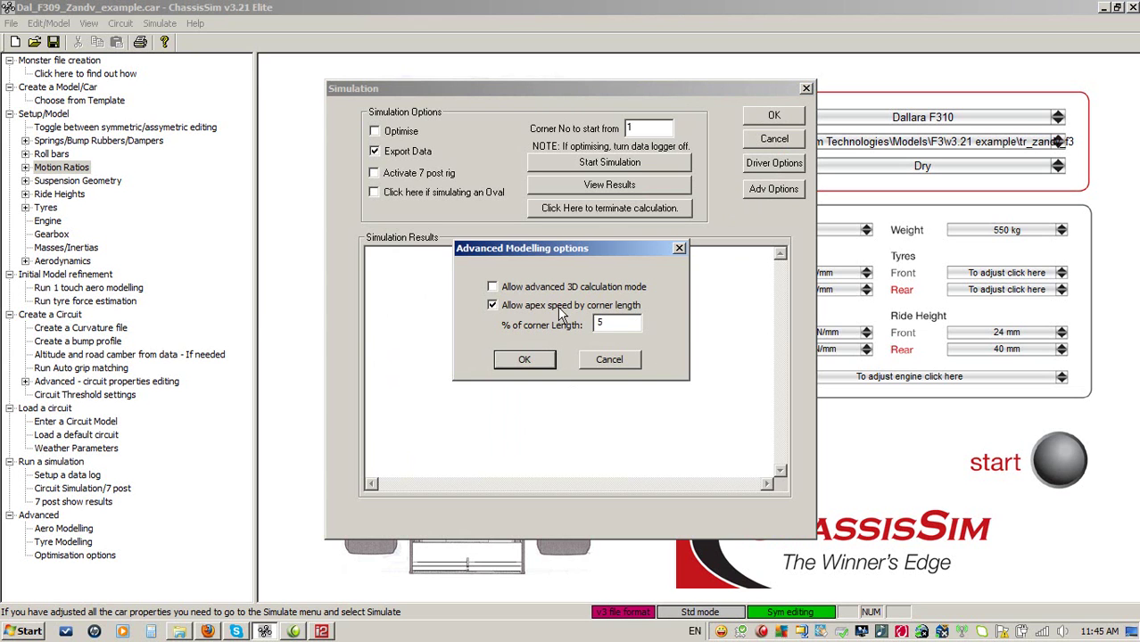
double_click(624, 323)
left_click(618, 361)
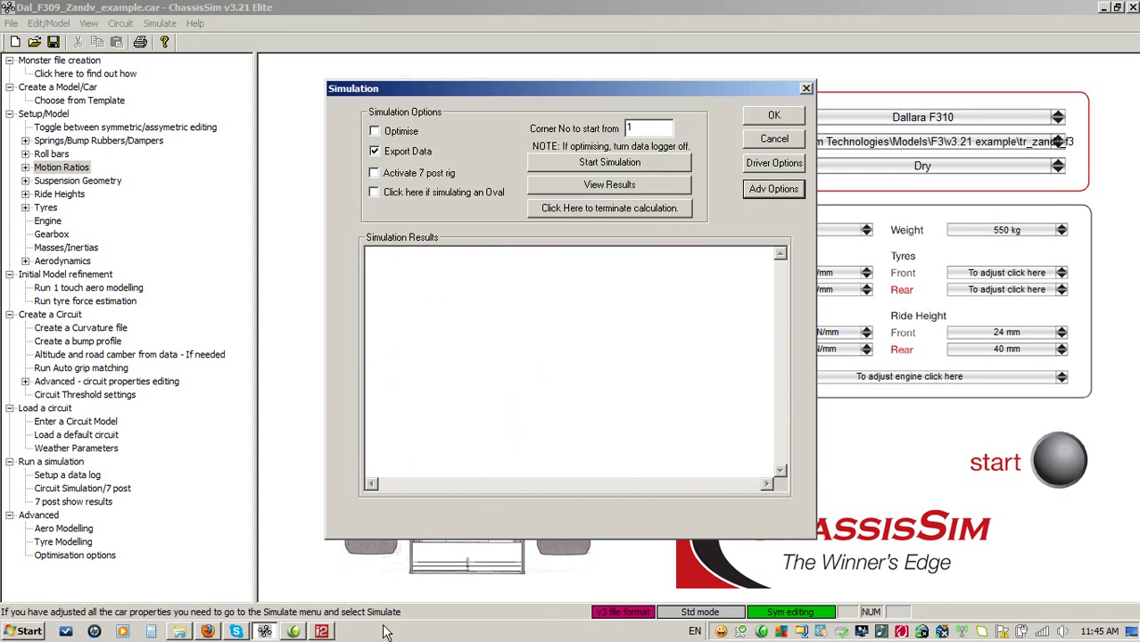
Switch to MoTeC i2 Pro and overlay Lap 1 of the Apex tol 5% run on the actual data
left_click(322, 632)
mouse_move(5, 97)
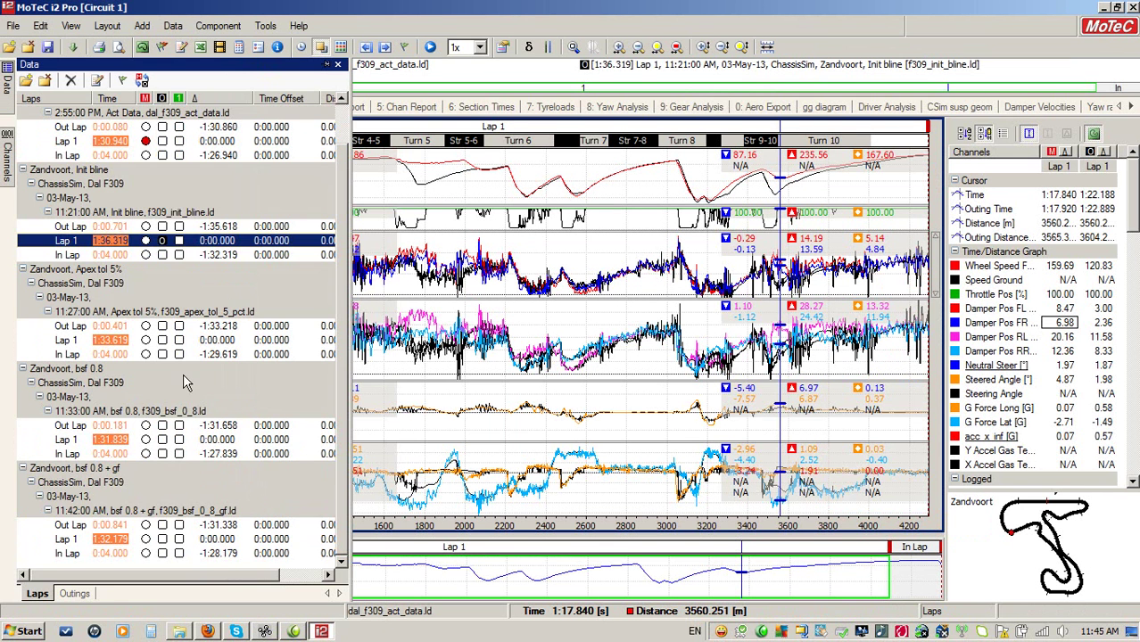
left_click(163, 342)
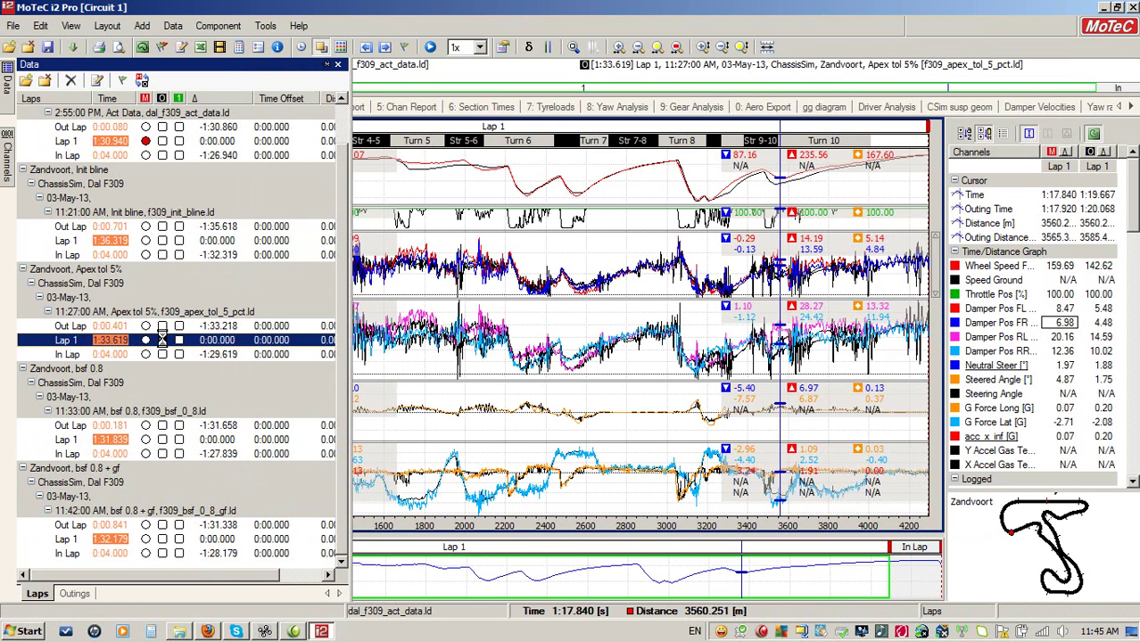
Compare the Apex tol 5% lap with the actual data at Turn 8, in the suspension histograms, and zoomed in from Turn 5 to Turn 6
left_click(705, 307)
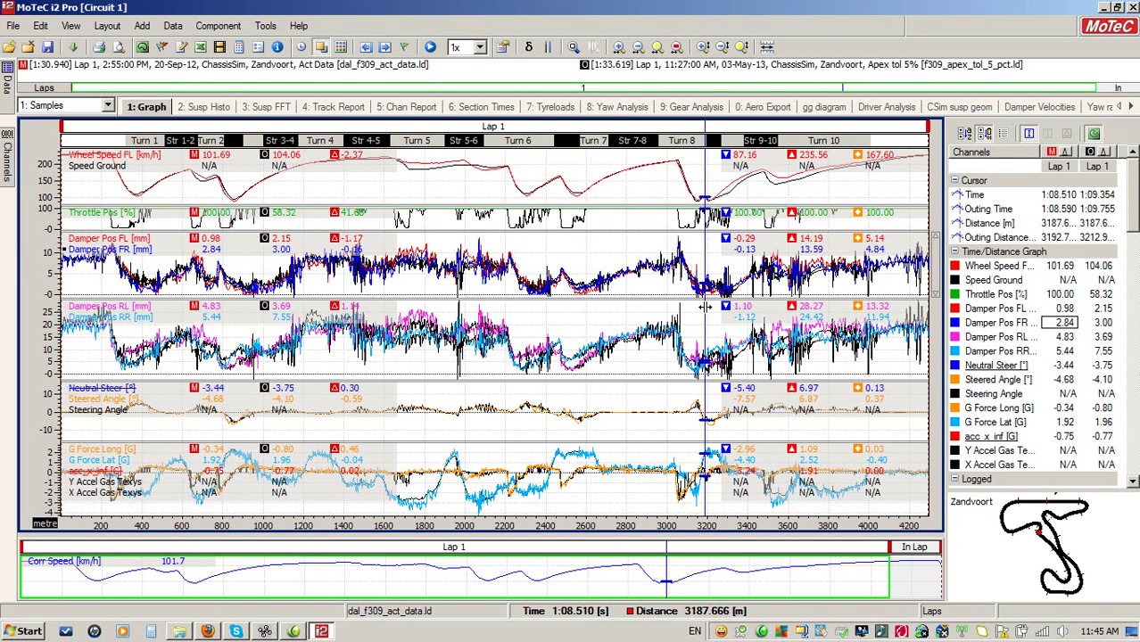
left_click(204, 113)
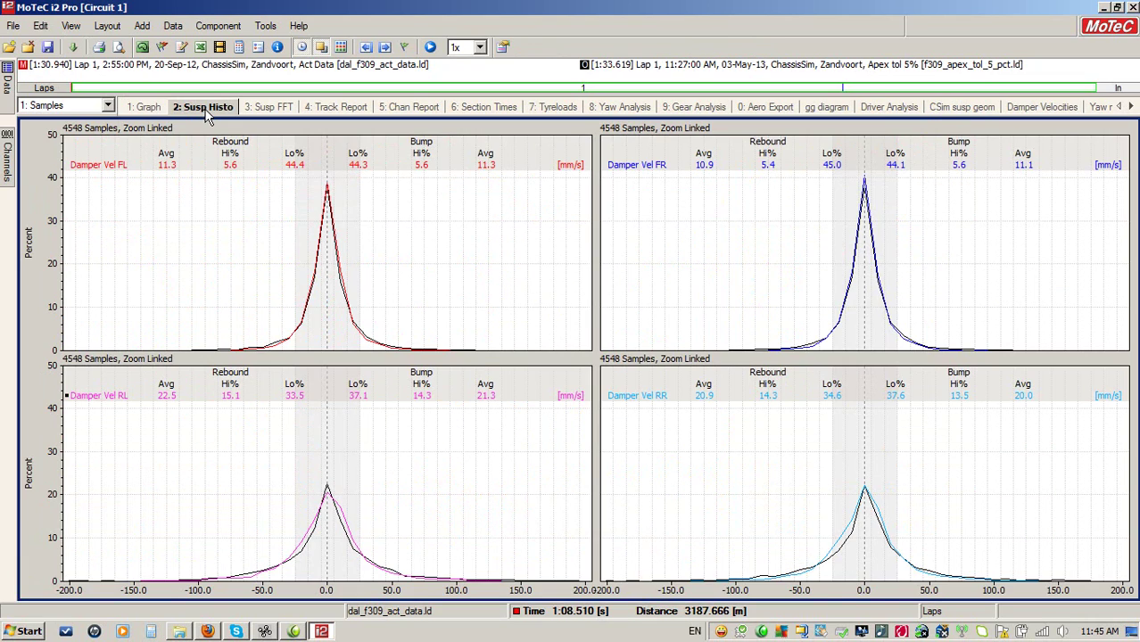
left_click(158, 111)
left_click(361, 277)
left_click_drag(362, 276, 497, 287)
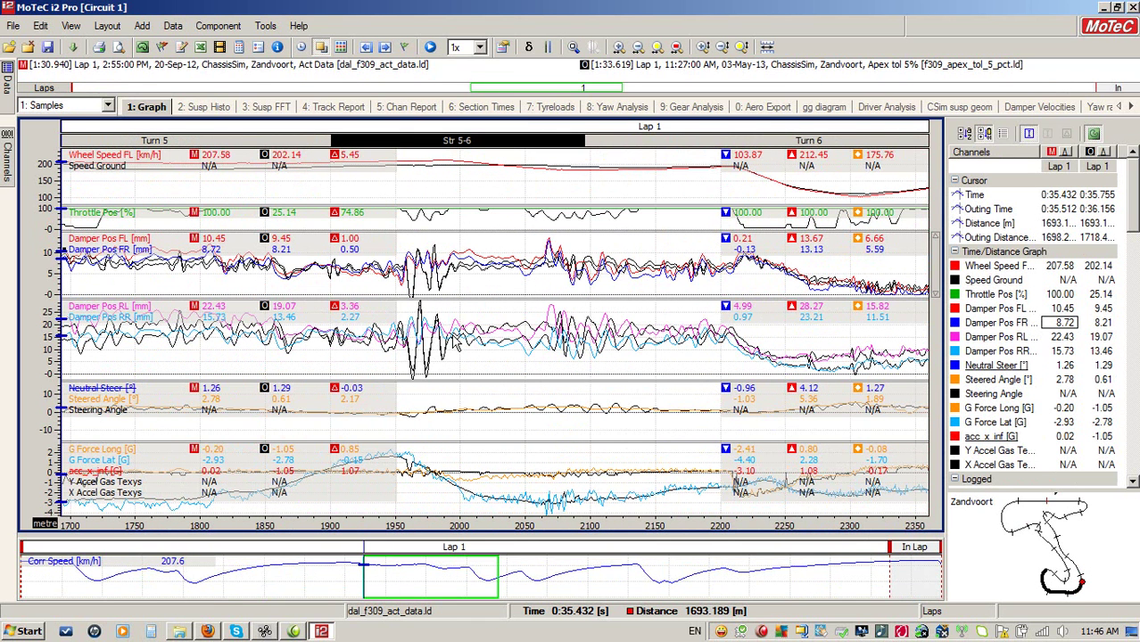
Switch to ChassisSim and review the front and rear damper scale factors in the circuit data, cancelling without changes
left_click(266, 630)
left_click(799, 143)
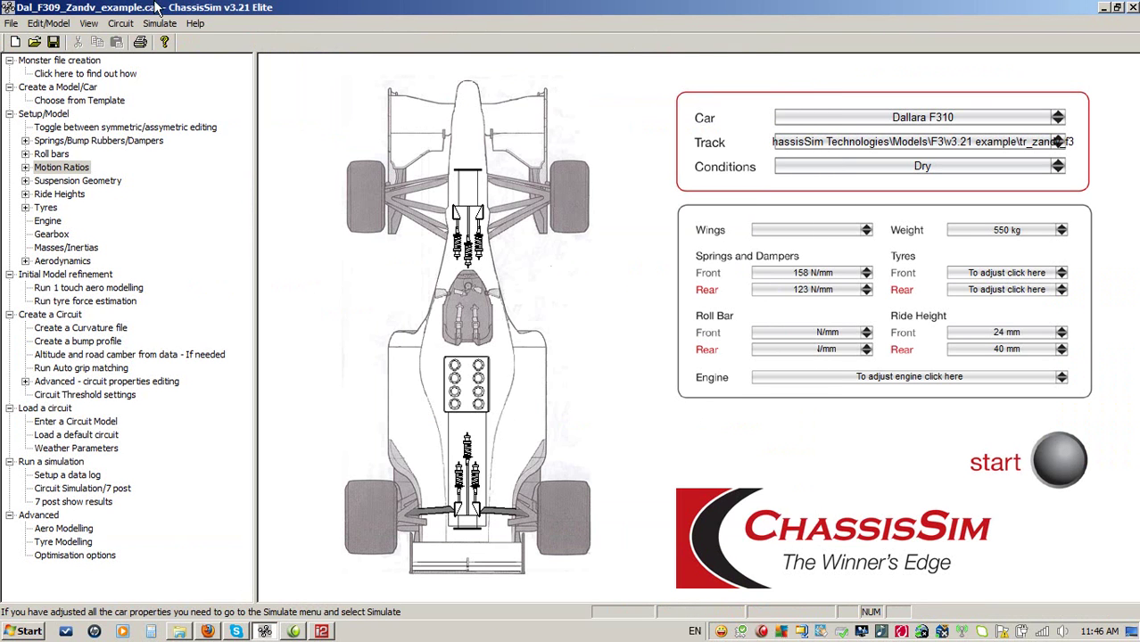
left_click(121, 23)
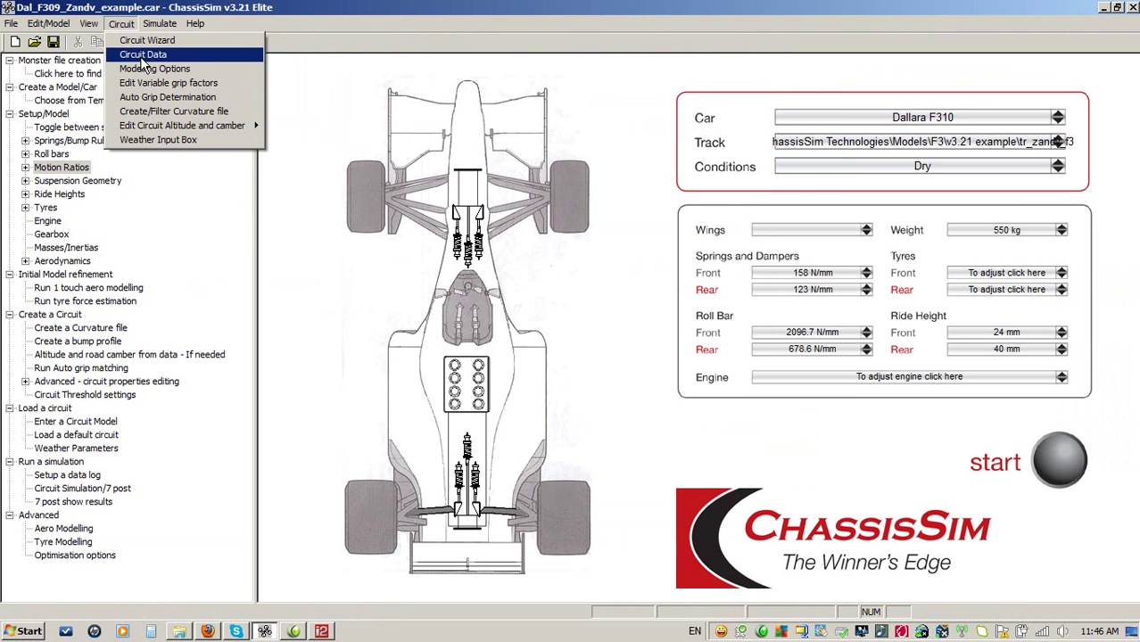
left_click(141, 55)
left_click_drag(742, 230, 682, 230)
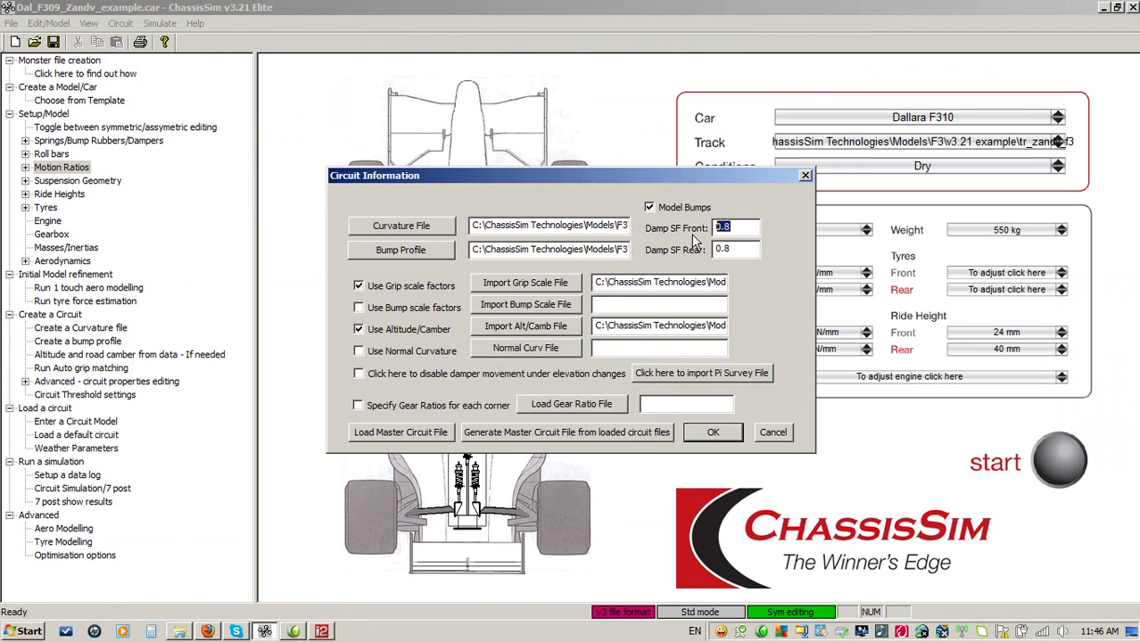
left_click_drag(754, 249, 688, 223)
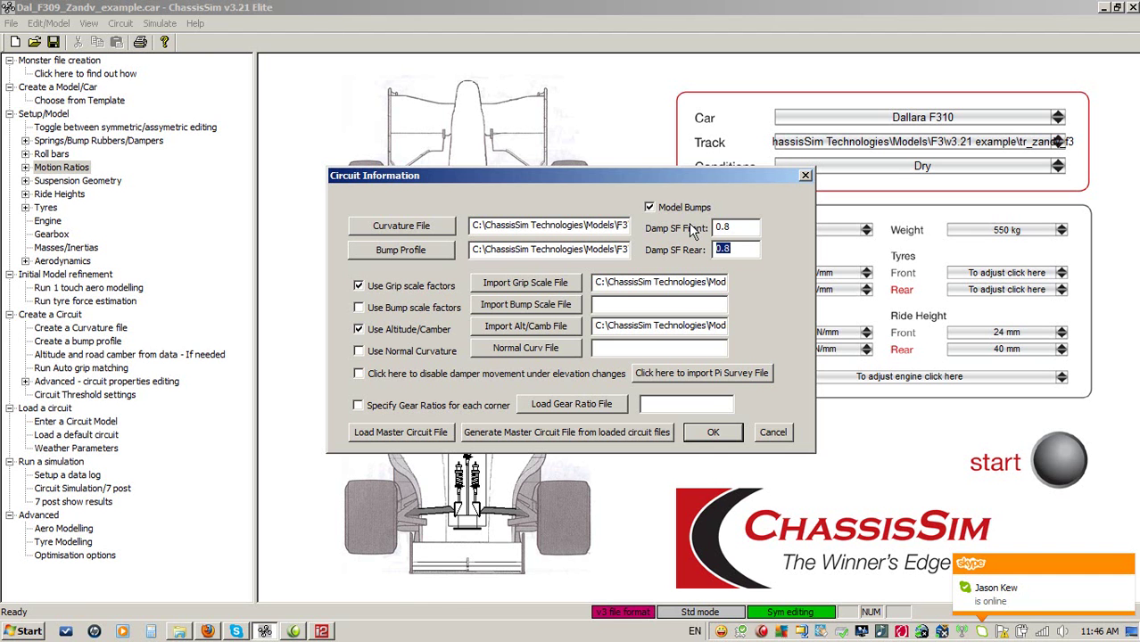
left_click(768, 435)
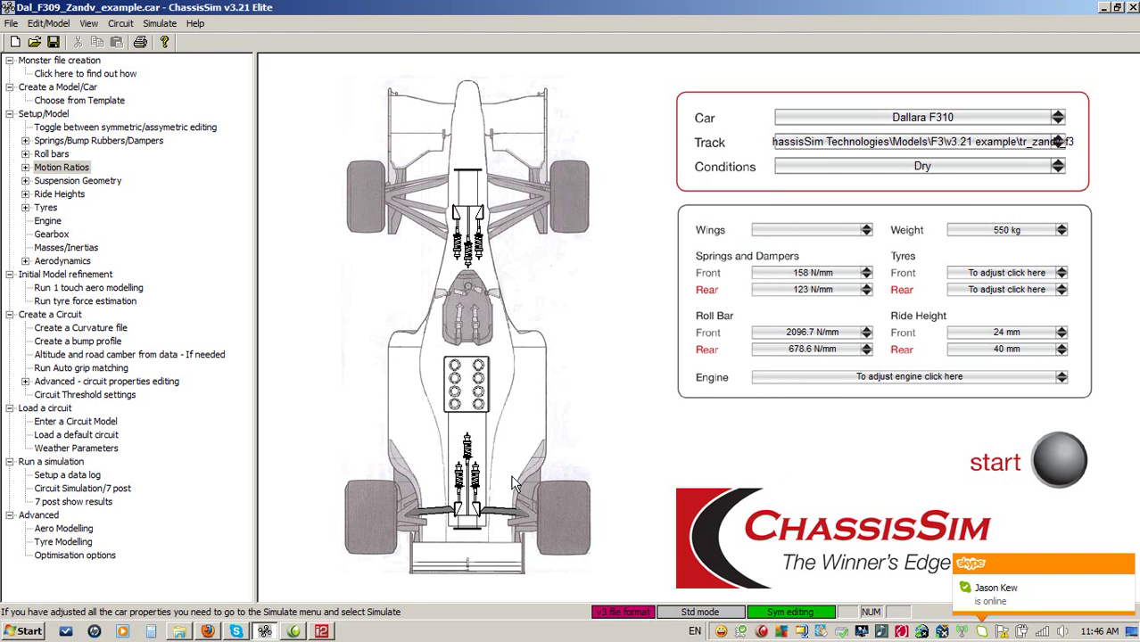
Switch to MoTeC i2 Pro, overlay Lap 1 of the bsf 0.8 run on the full actual lap, and compare the traces at Str 7-8
left_click(321, 631)
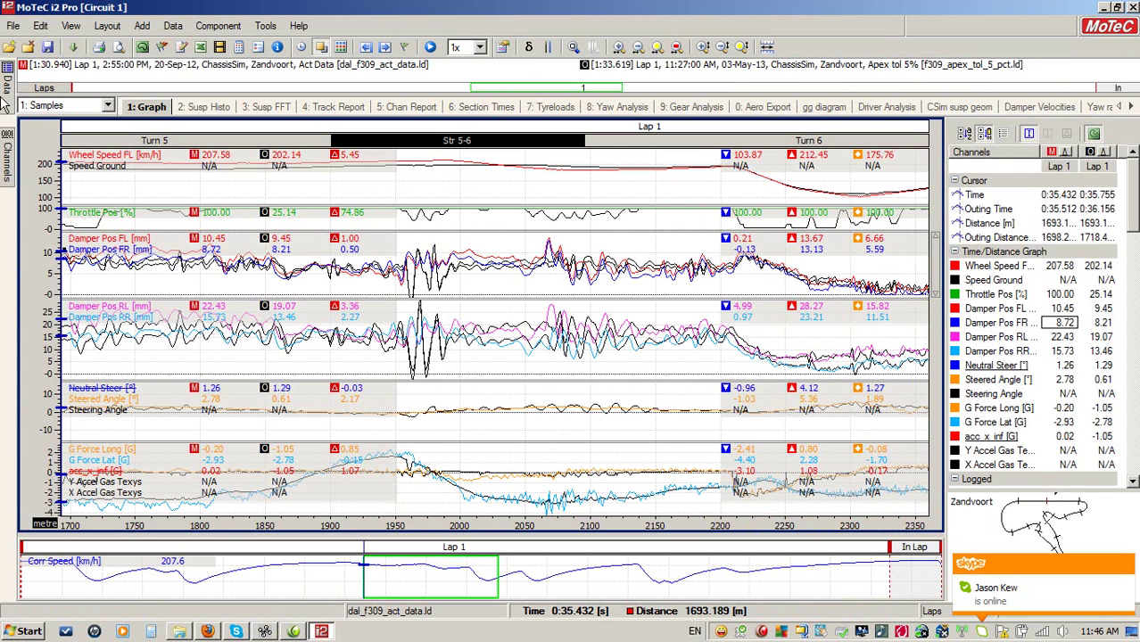
scroll(522, 234, "down", 5)
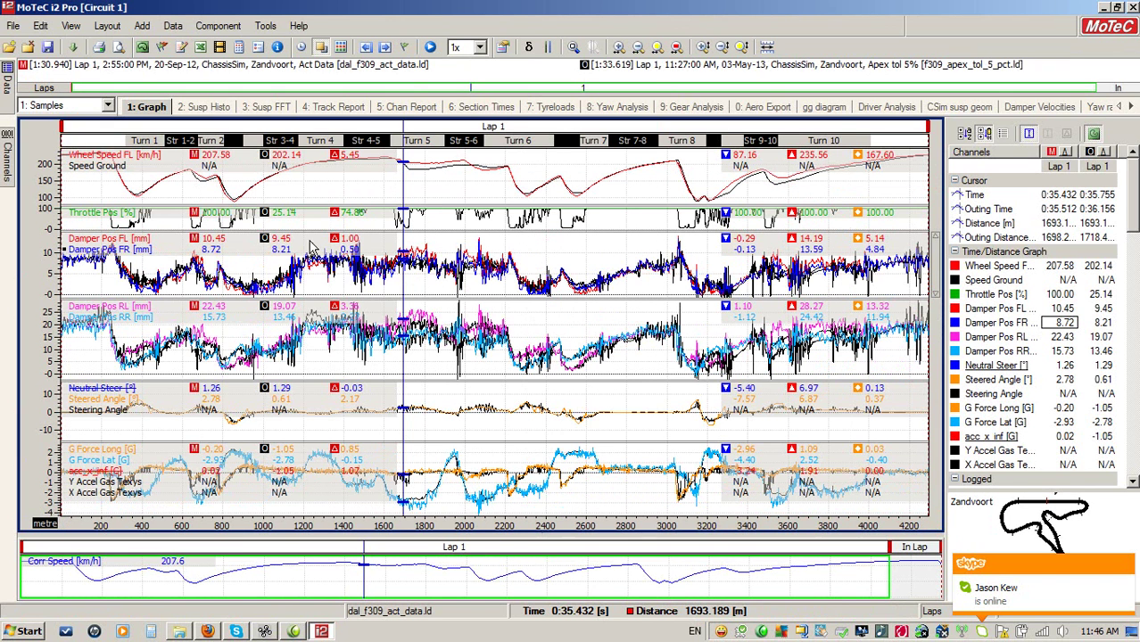
mouse_move(6, 84)
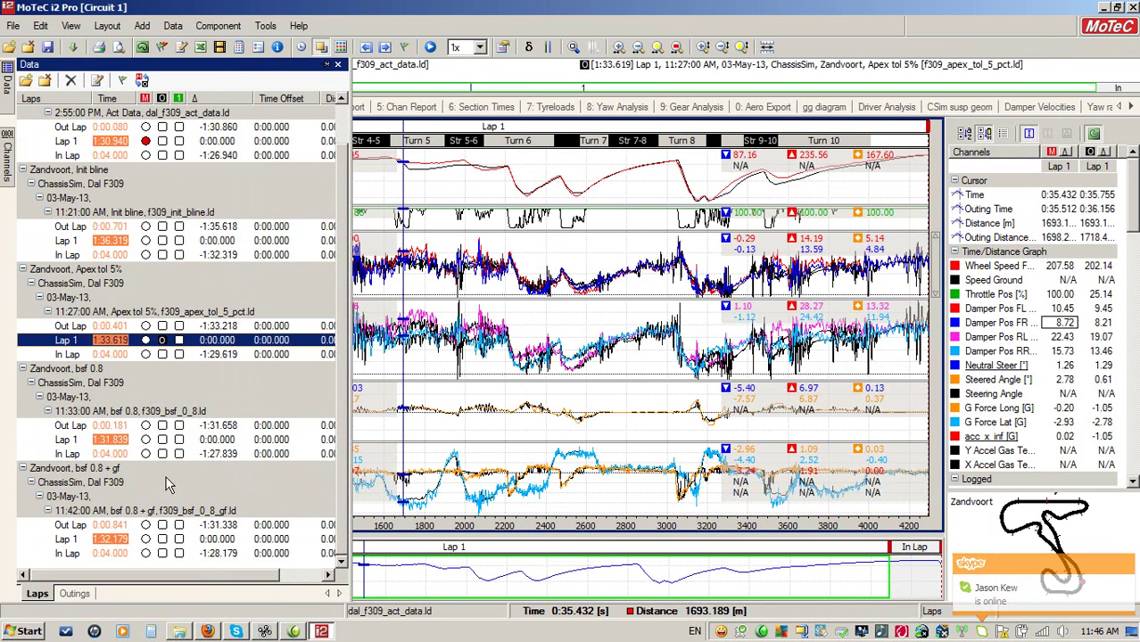
left_click(162, 438)
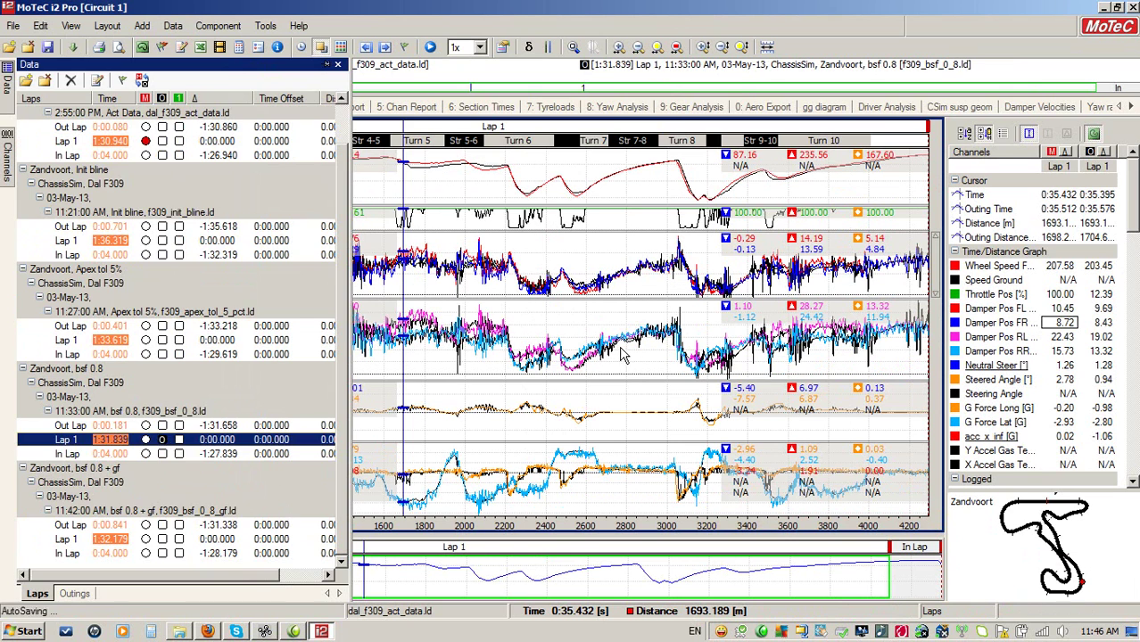
left_click(622, 355)
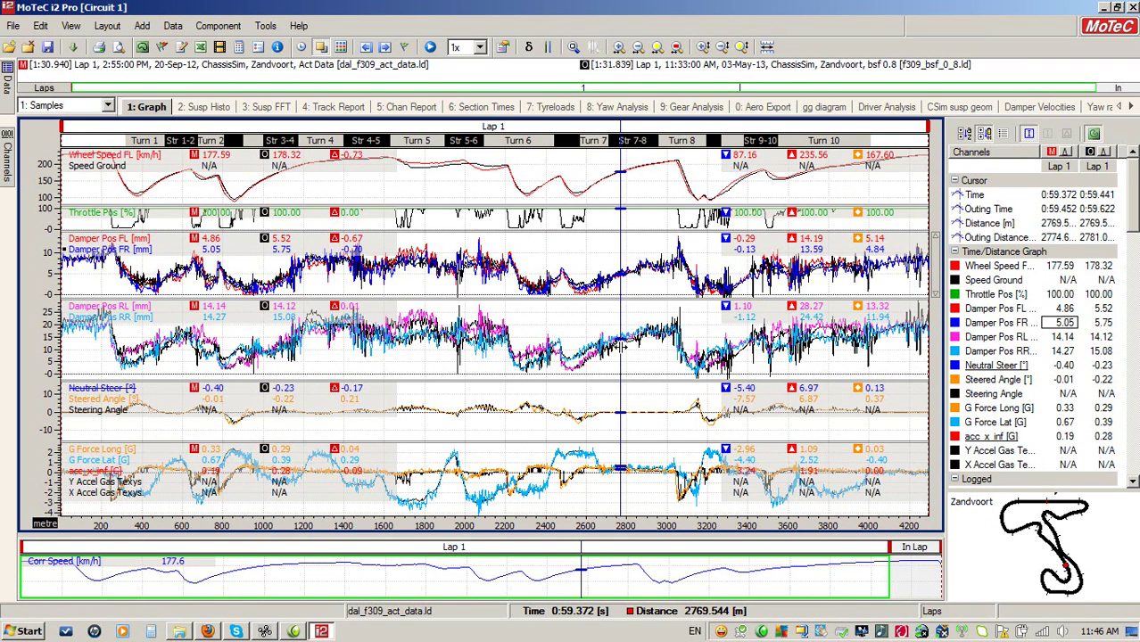
Overlay Lap 1 of the bsf 0.8 + gf run on the actual data and compare speeds closely from Turn 5 through Str 5-6
left_click(6, 73)
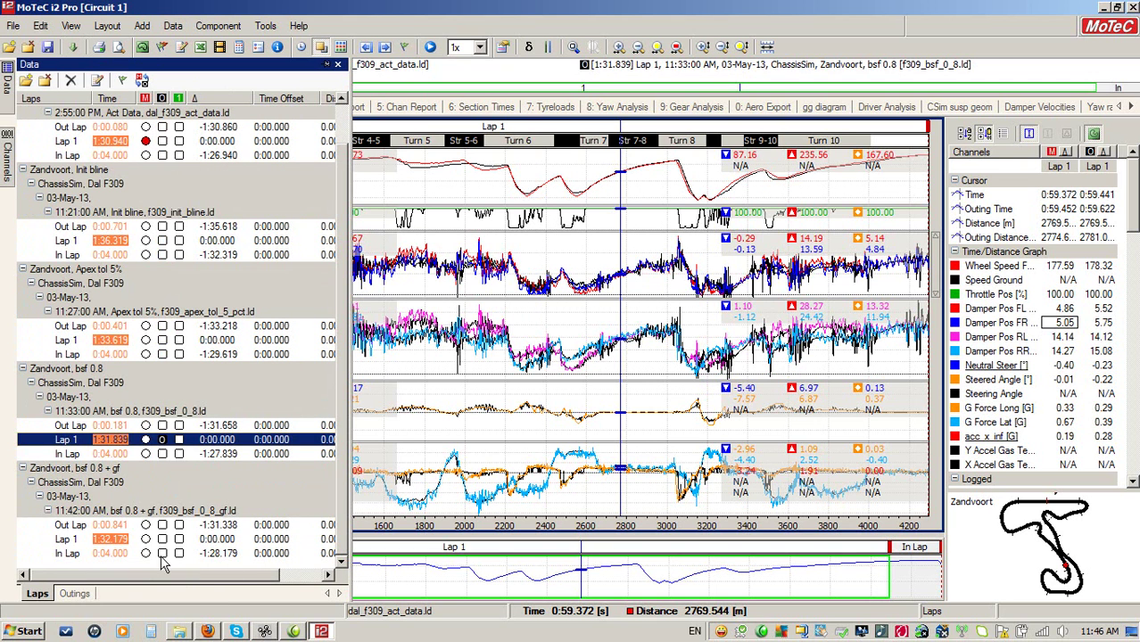
left_click(167, 540)
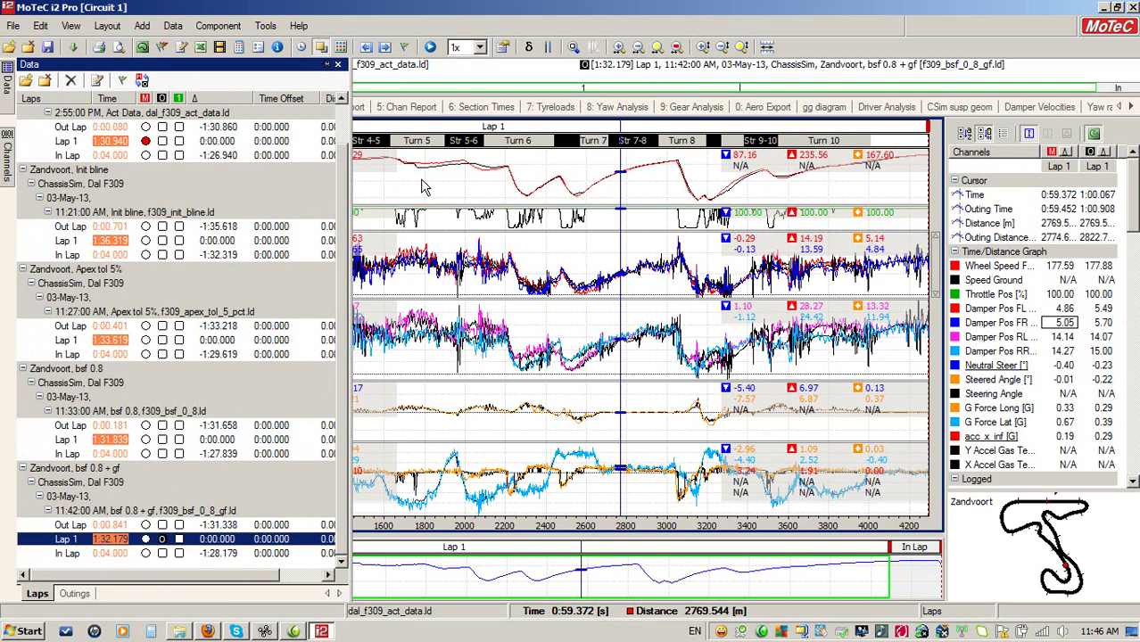
left_click(421, 183)
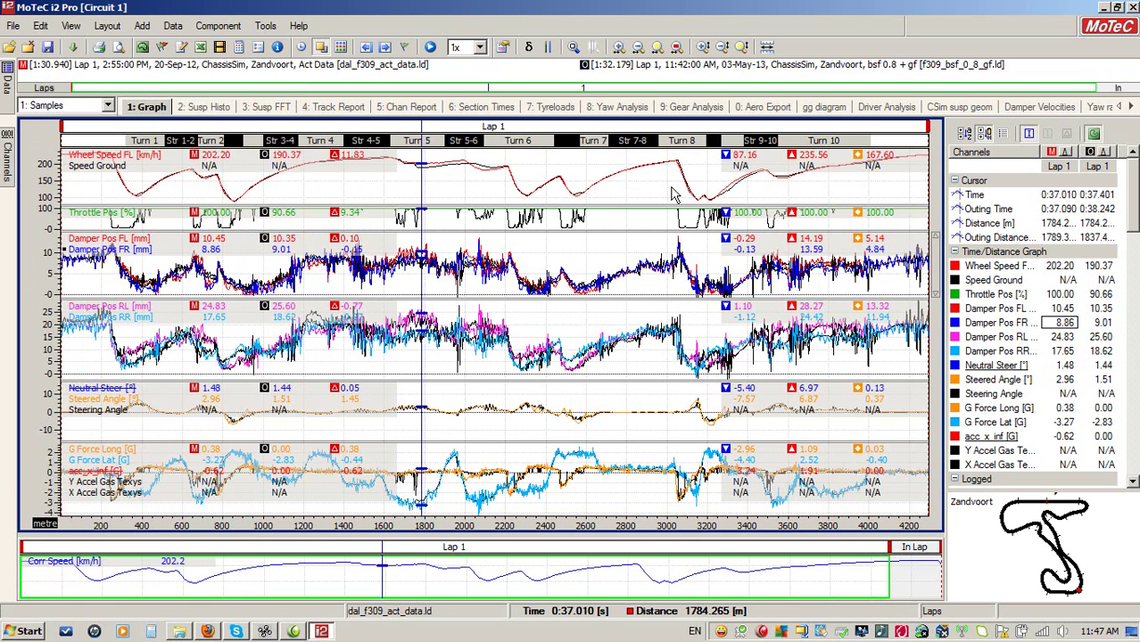
left_click_drag(389, 179, 499, 190)
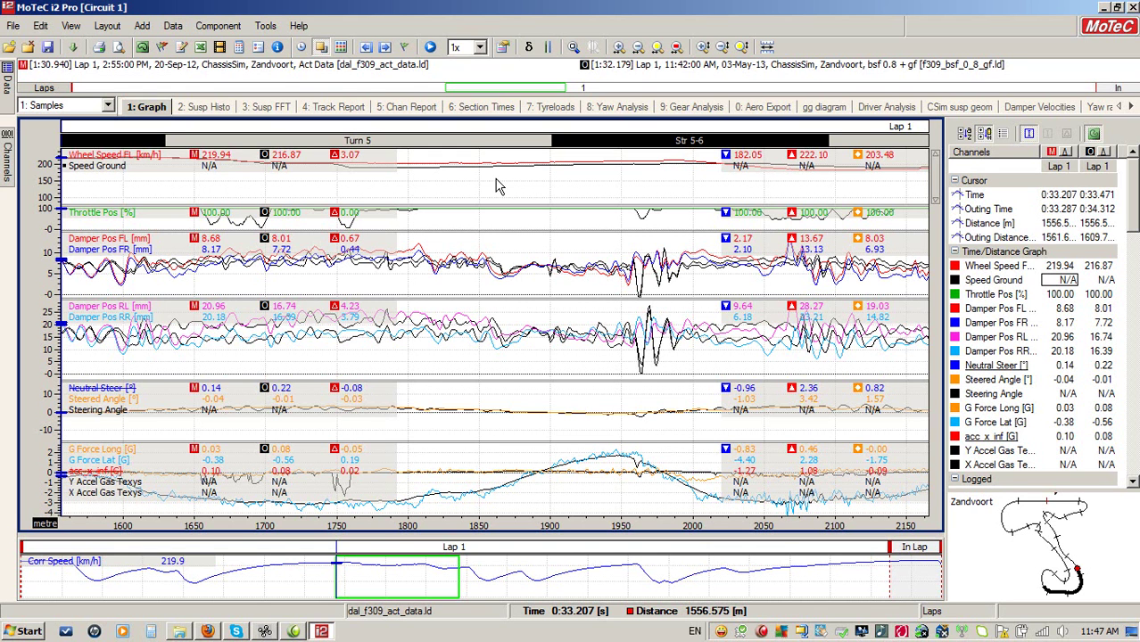
Switch to ChassisSim and review the apex speed corner length percentage in the advanced simulation options, cancelling both dialogs
left_click(264, 632)
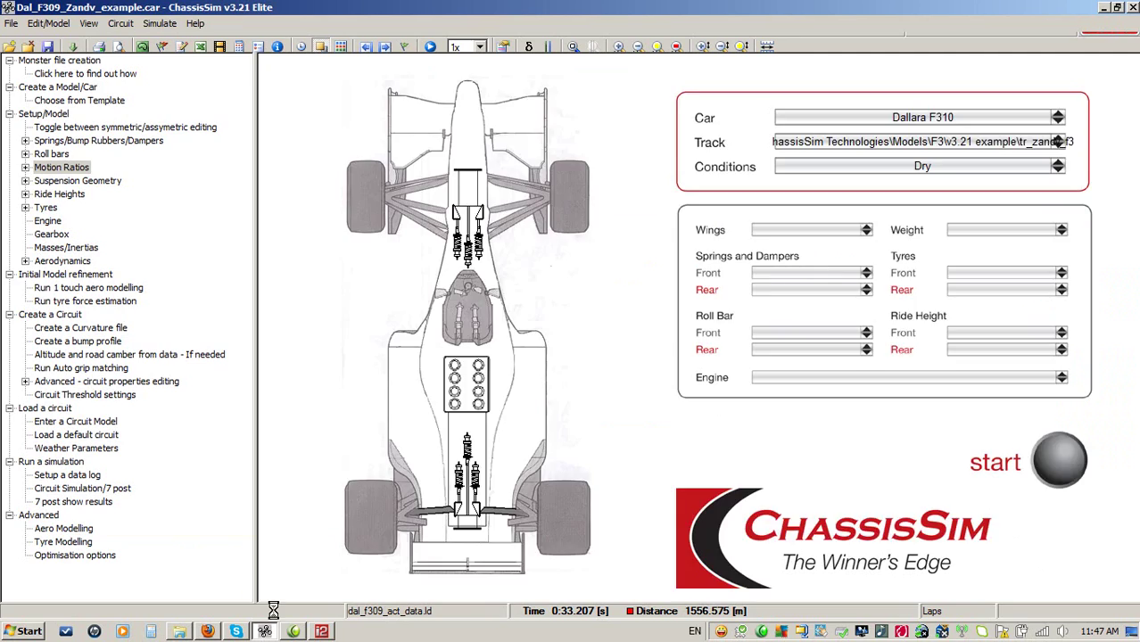
left_click(1065, 468)
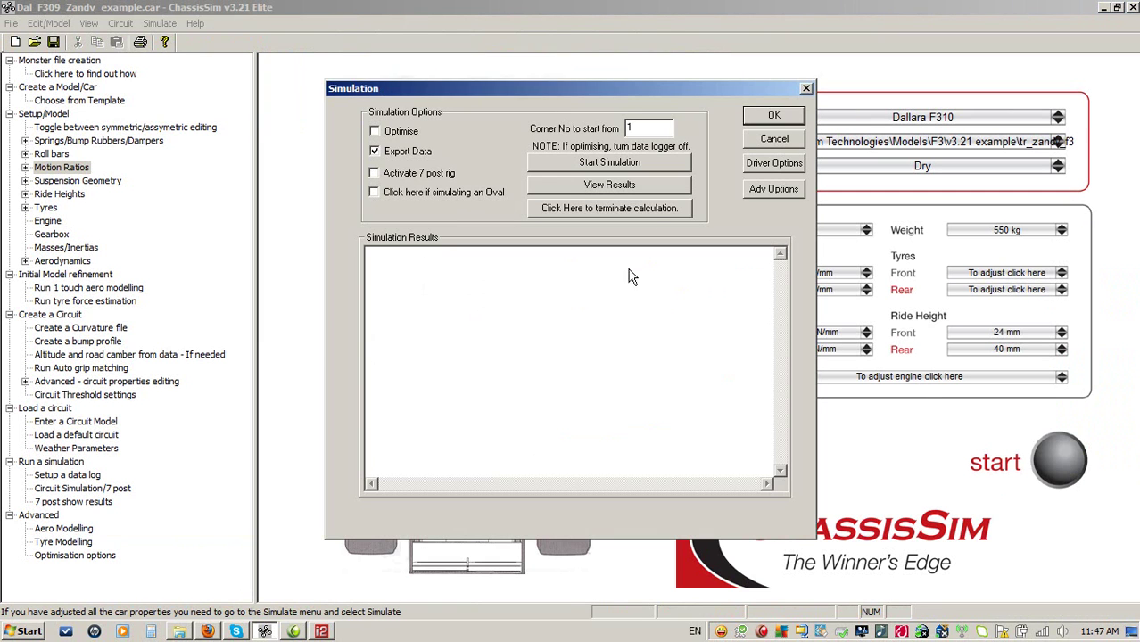
left_click(749, 192)
double_click(616, 322)
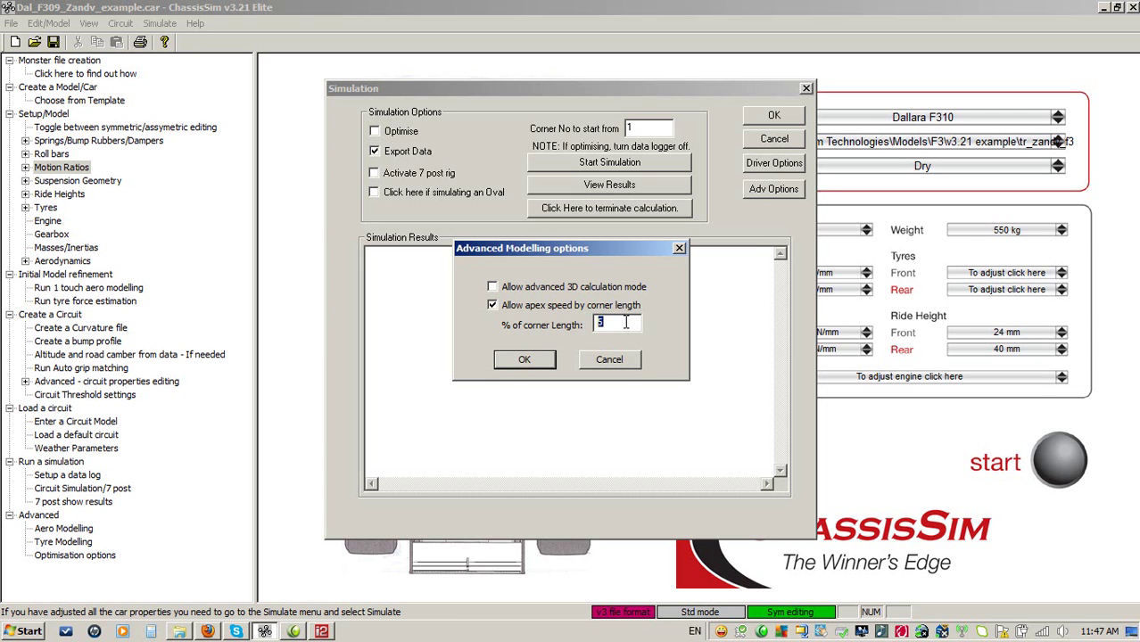
left_click(611, 360)
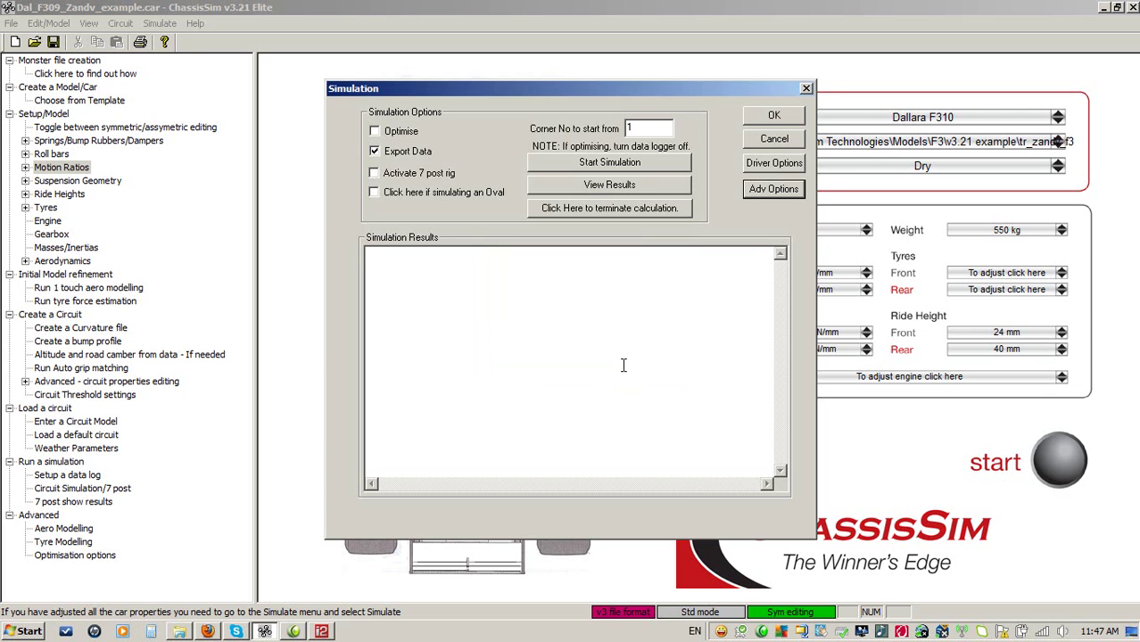
left_click(773, 139)
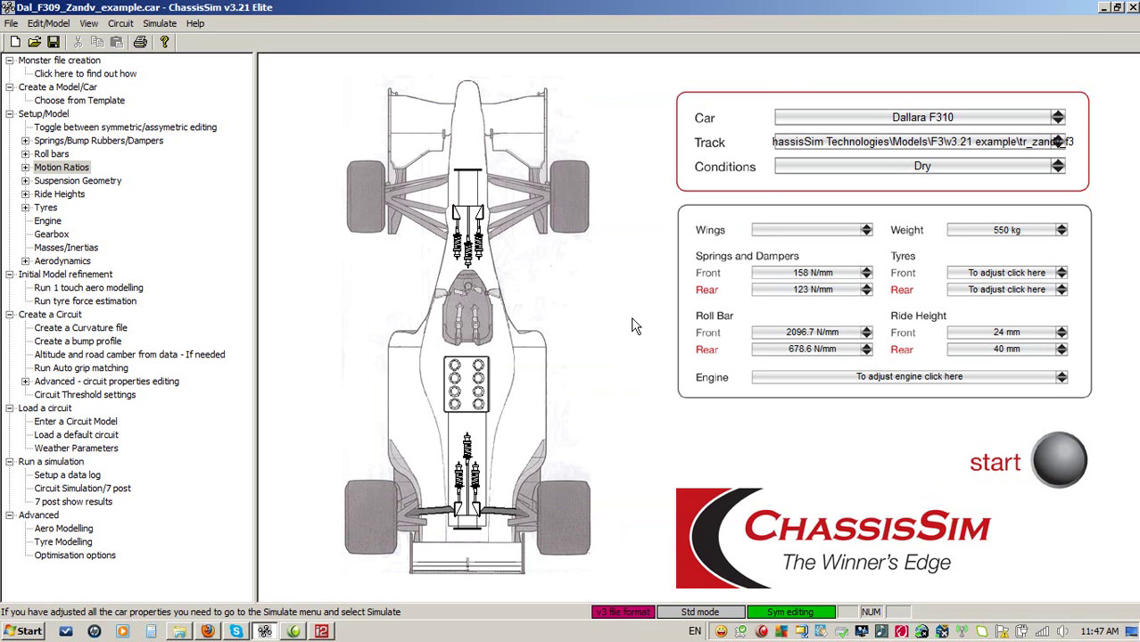